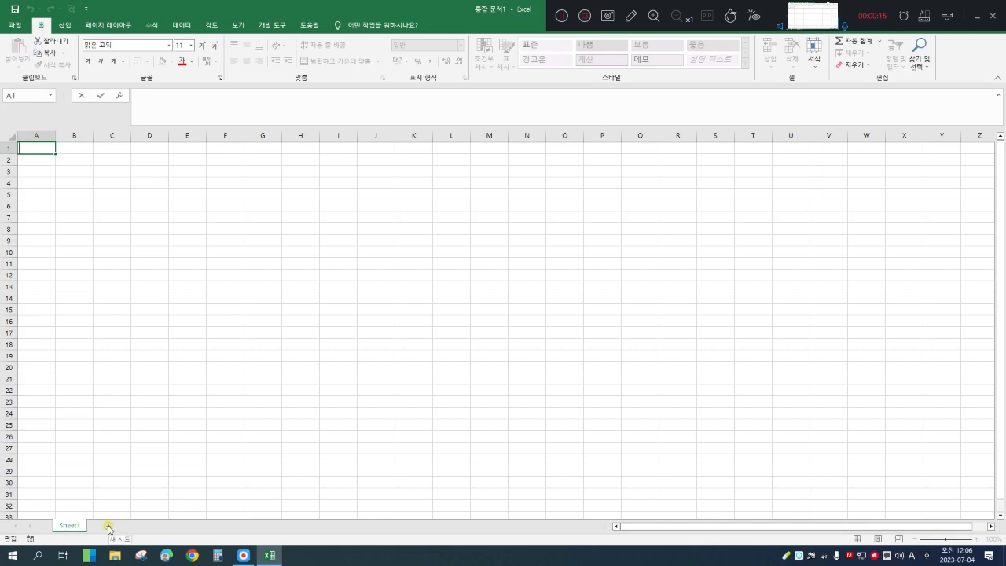
Add two new worksheets to the workbook after Sheet1
{"action": "left_click", "coordinate": [161, 446]}
{"action": "left_click", "coordinate": [108, 527]}
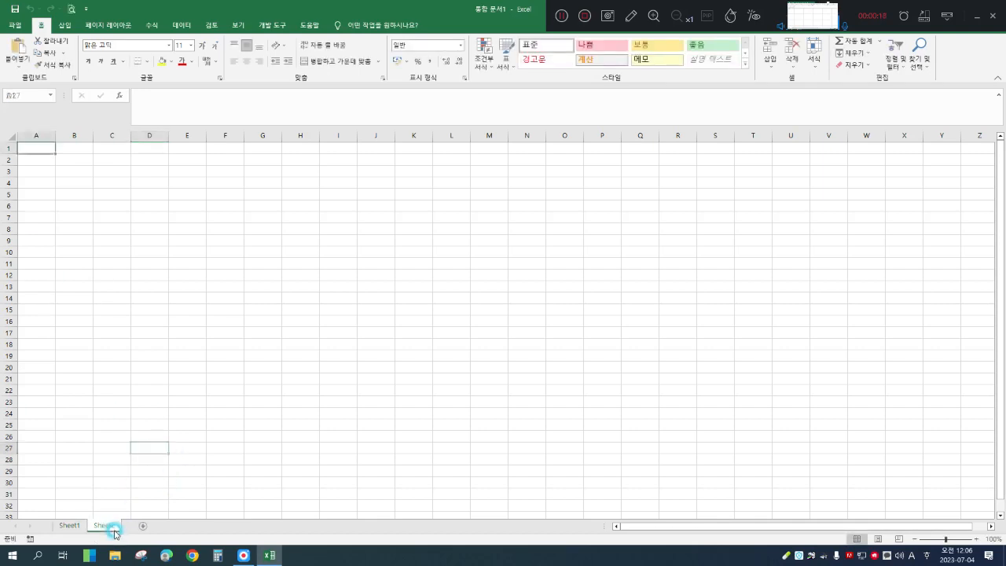
{"action": "left_click", "coordinate": [143, 526]}
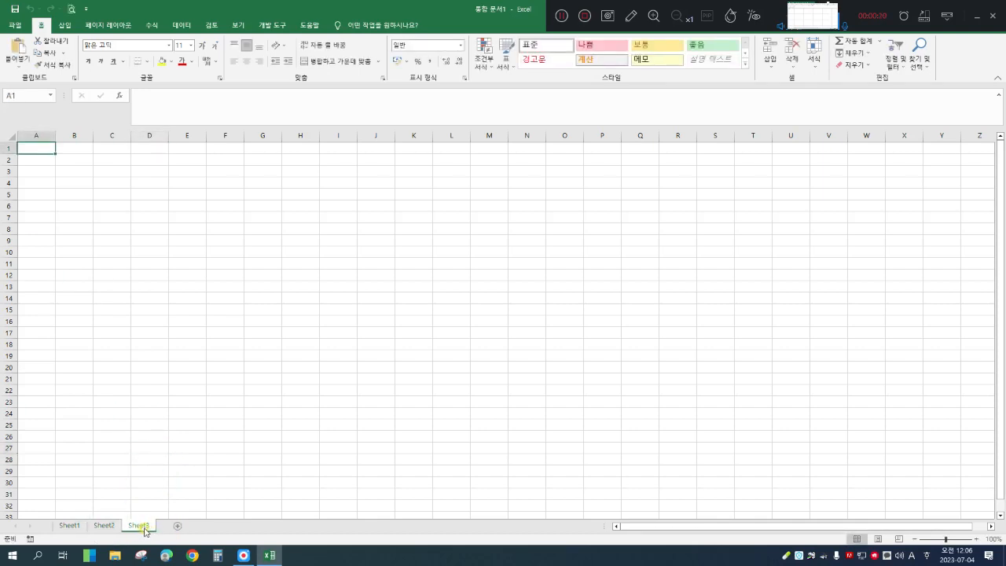
Rename the third worksheet as 제3작업
{"action": "double_click", "coordinate": [142, 526]}
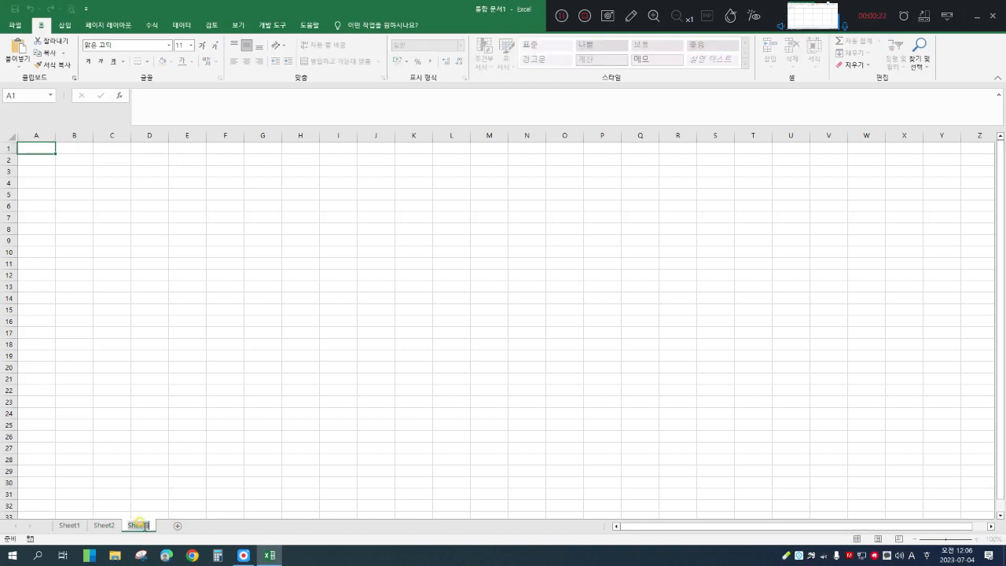
{"action": "type", "text": "wplh"}
{"action": "key", "text": "BackSpace"}
{"action": "key", "text": "BackSpace"}
{"action": "key", "text": "BackSpace"}
{"action": "key", "text": "Hangul"}
{"action": "type", "text": "ㅈ3작ㅇㅓㅂ"}
{"action": "key", "text": "Return"}
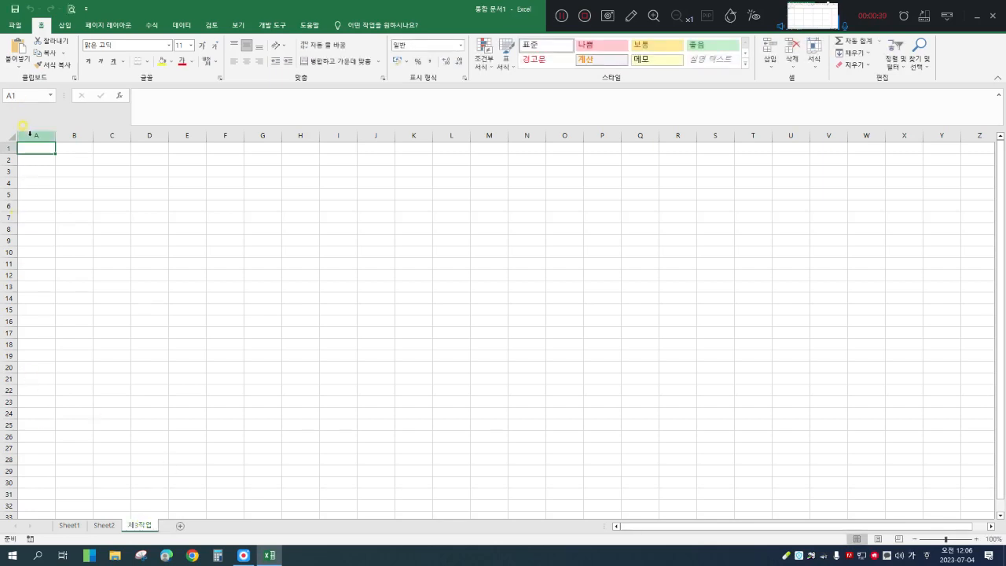
Set the width of column A to 1 on the 제3작업 sheet
{"action": "left_click", "coordinate": [30, 136]}
{"action": "right_click", "coordinate": [30, 135]}
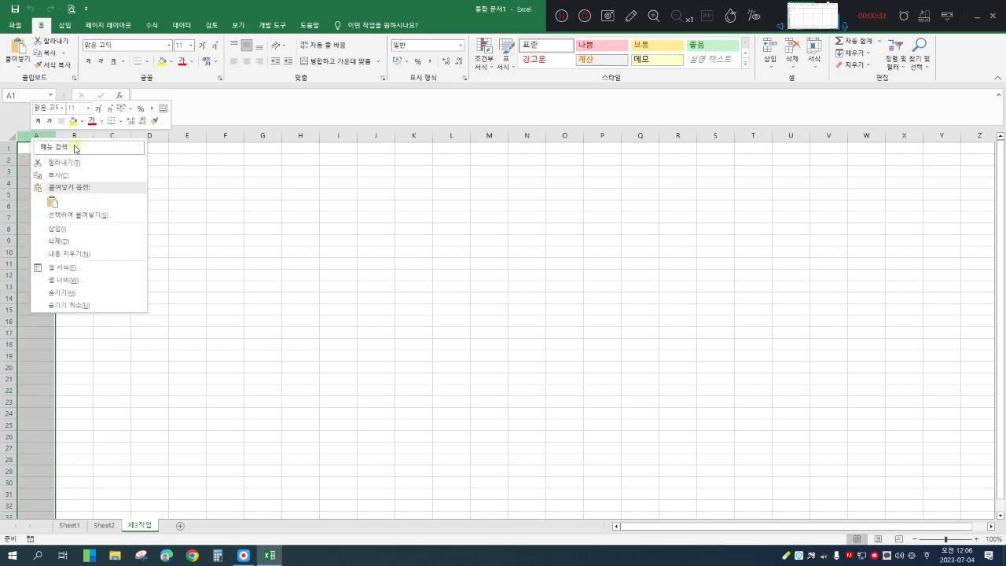
{"action": "left_click", "coordinate": [99, 283]}
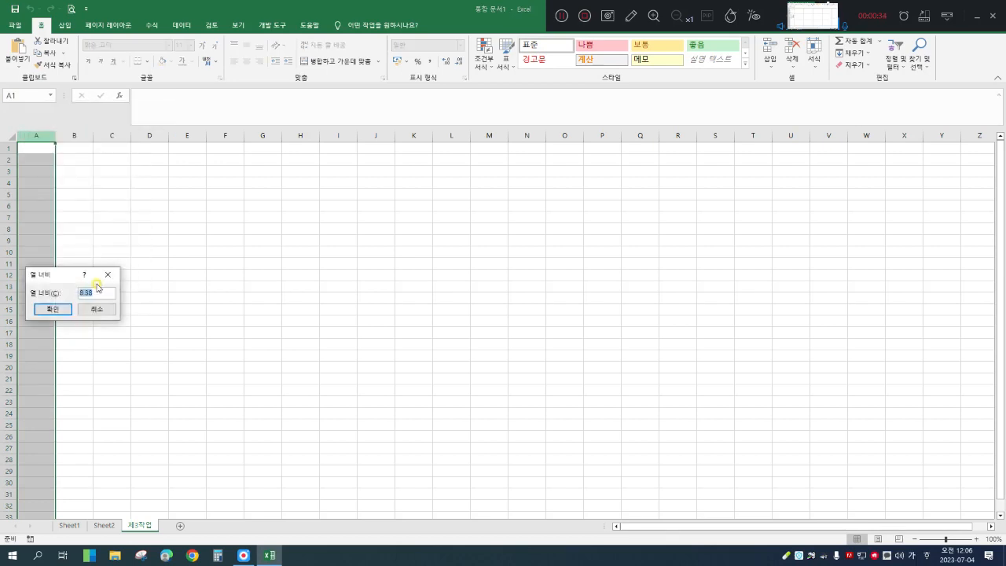
{"action": "type", "text": "1"}
{"action": "key", "text": "Return"}
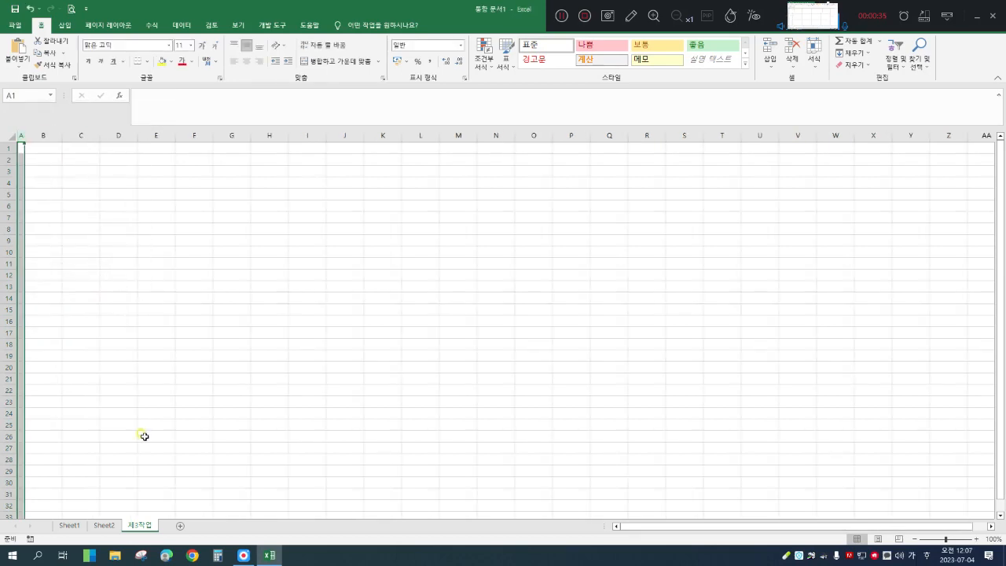
Rename Sheet2 as 제2작업
{"action": "double_click", "coordinate": [105, 525]}
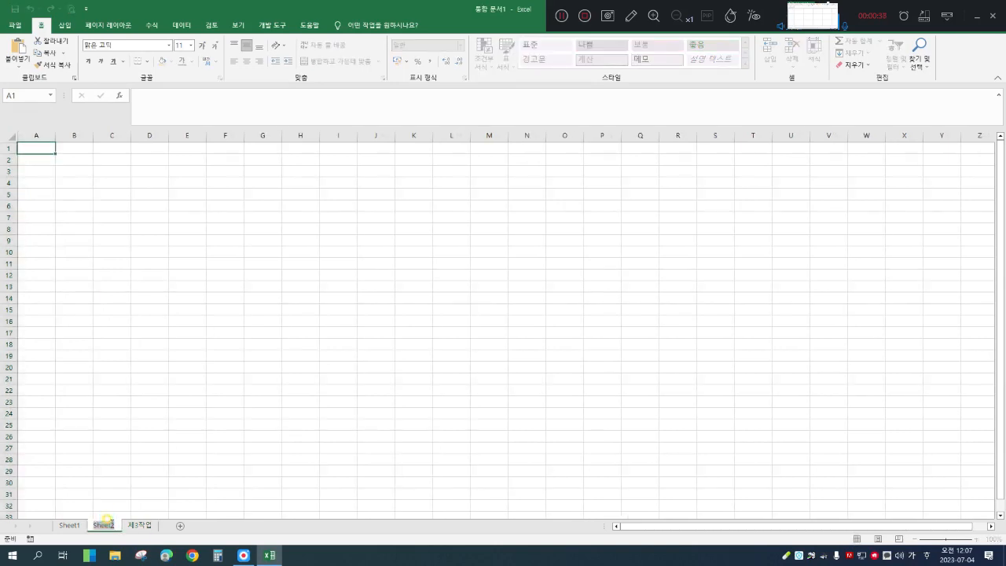
{"action": "type", "text": "제2작업"}
{"action": "key", "text": "Return"}
Set the width of column A to 1 on the 제2작업 sheet
{"action": "left_click", "coordinate": [30, 134]}
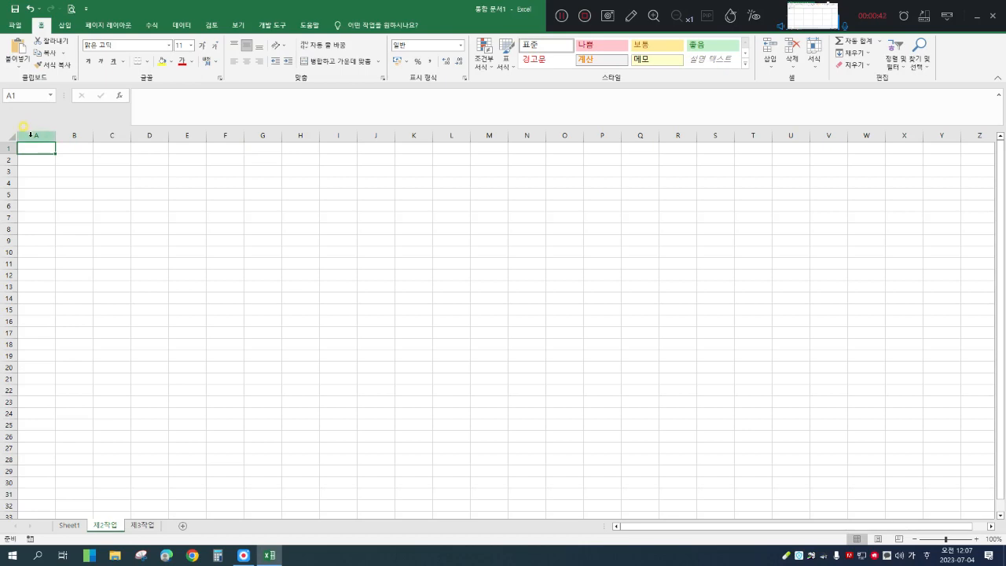
{"action": "left_click", "coordinate": [31, 134]}
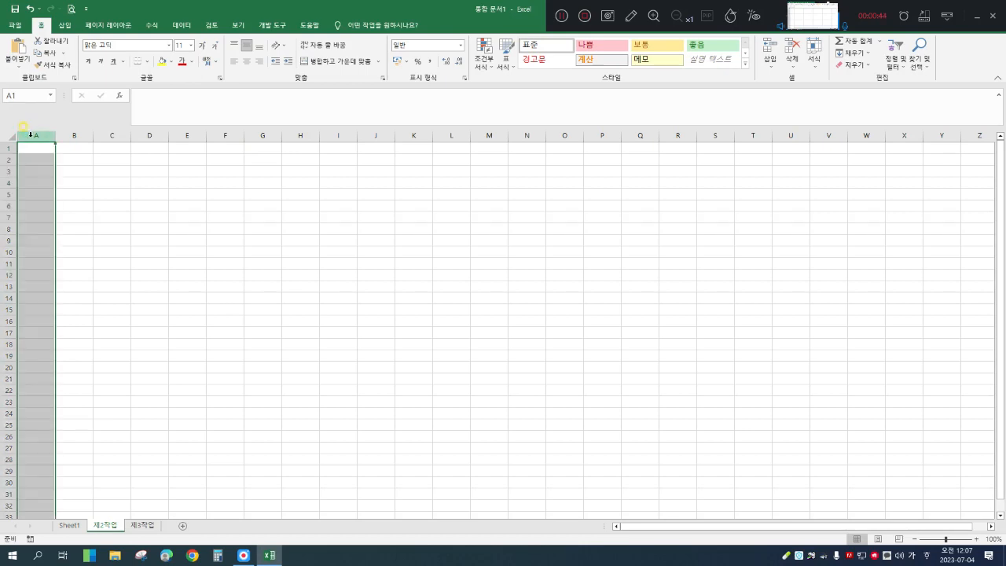
{"action": "right_click", "coordinate": [31, 135]}
{"action": "left_click", "coordinate": [94, 280]}
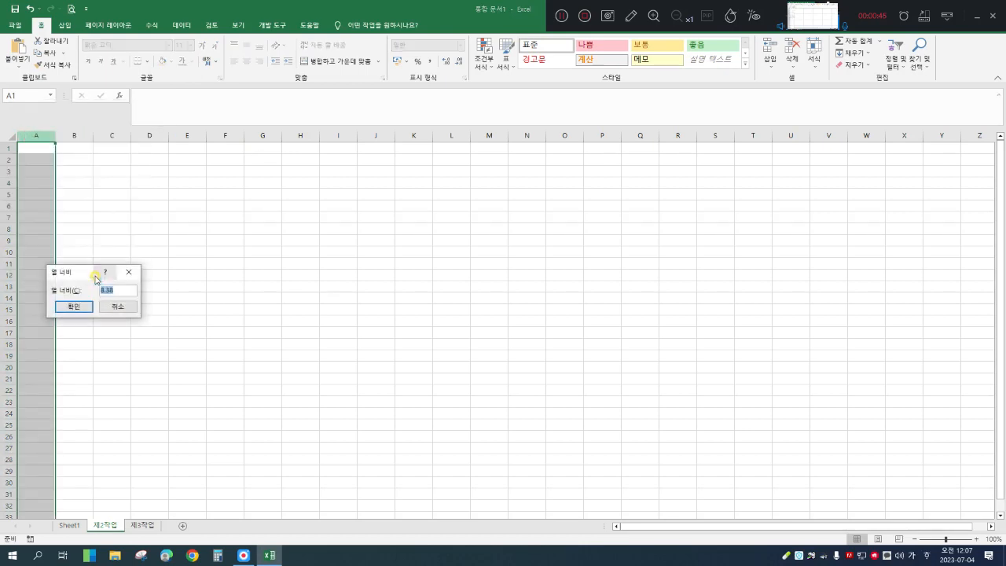
{"action": "type", "text": "1"}
{"action": "key", "text": "Return"}
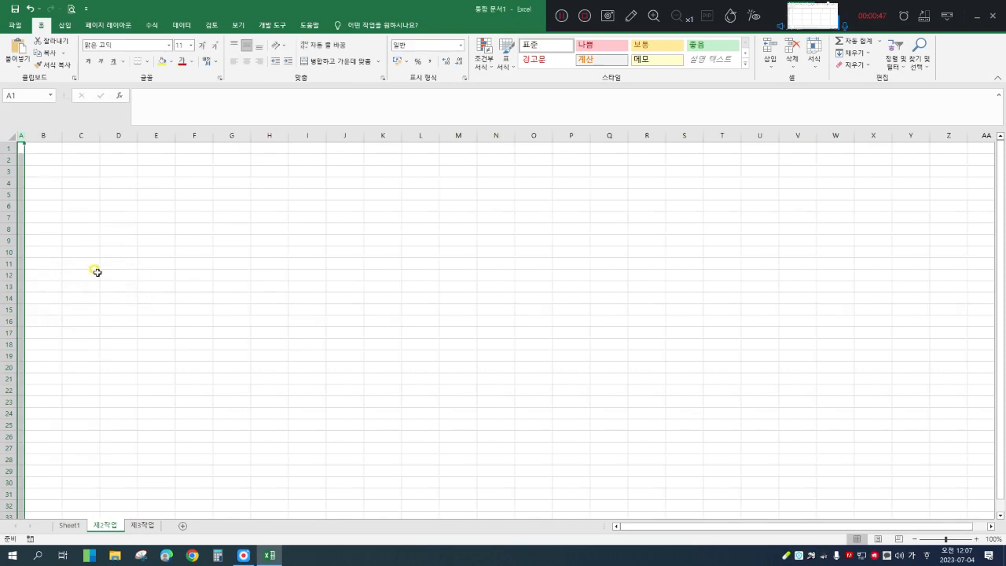
Rename Sheet1 as 제1작업
{"action": "left_click", "coordinate": [70, 525]}
{"action": "double_click", "coordinate": [71, 525]}
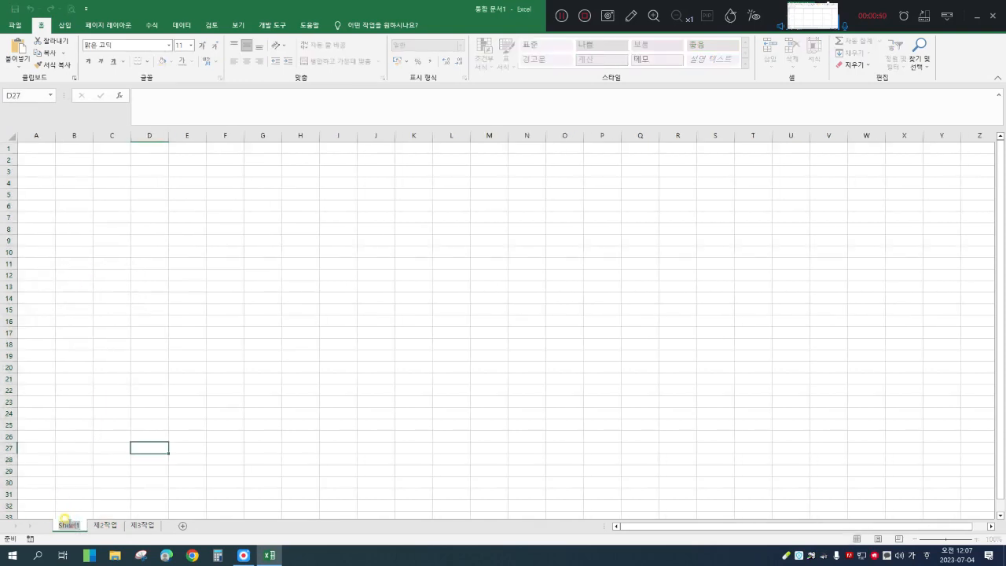
{"action": "type", "text": "제1작업"}
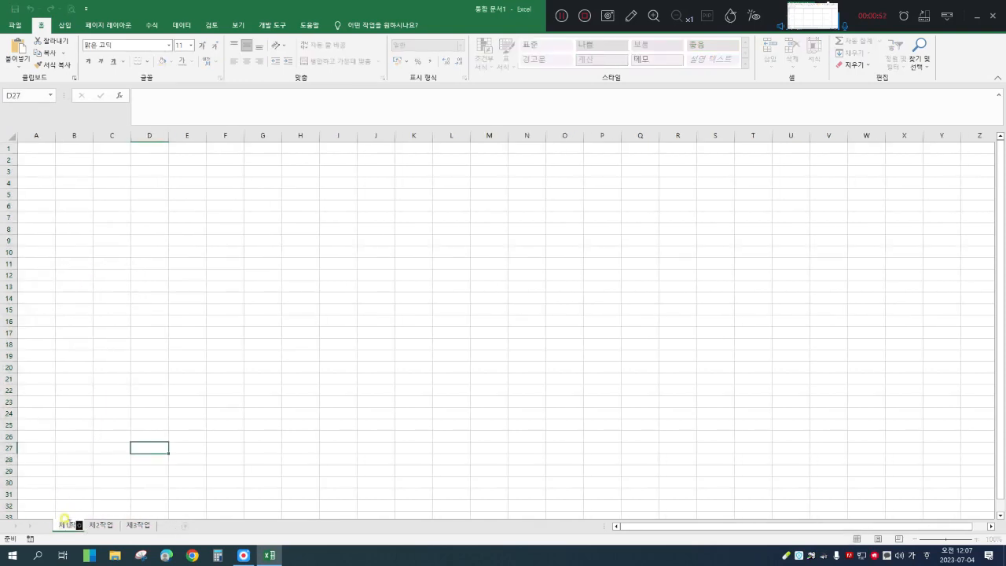
{"action": "key", "text": "Return"}
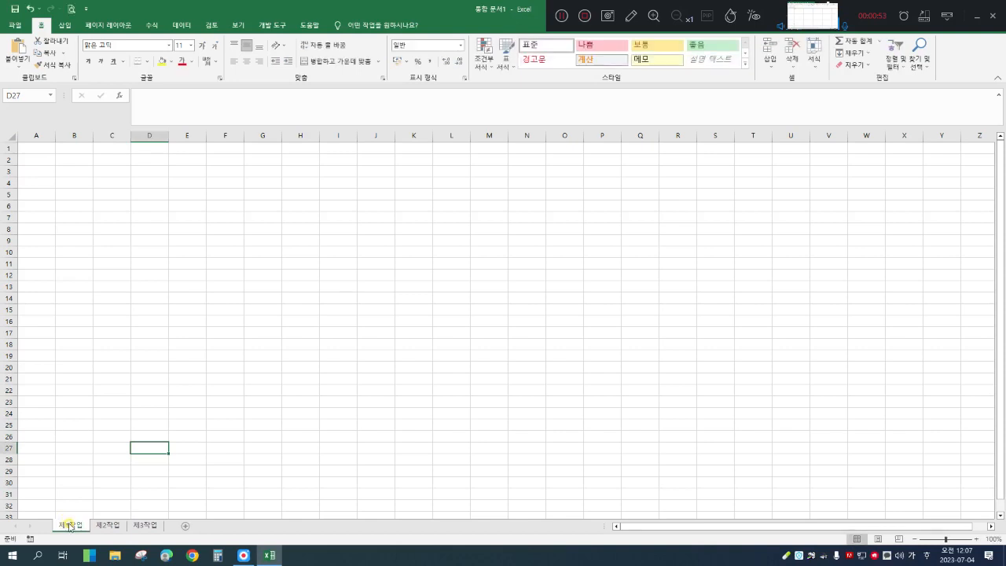
Set the width of column A to 1 on the 제1작업 sheet
{"action": "left_click", "coordinate": [37, 135]}
{"action": "right_click", "coordinate": [36, 130]}
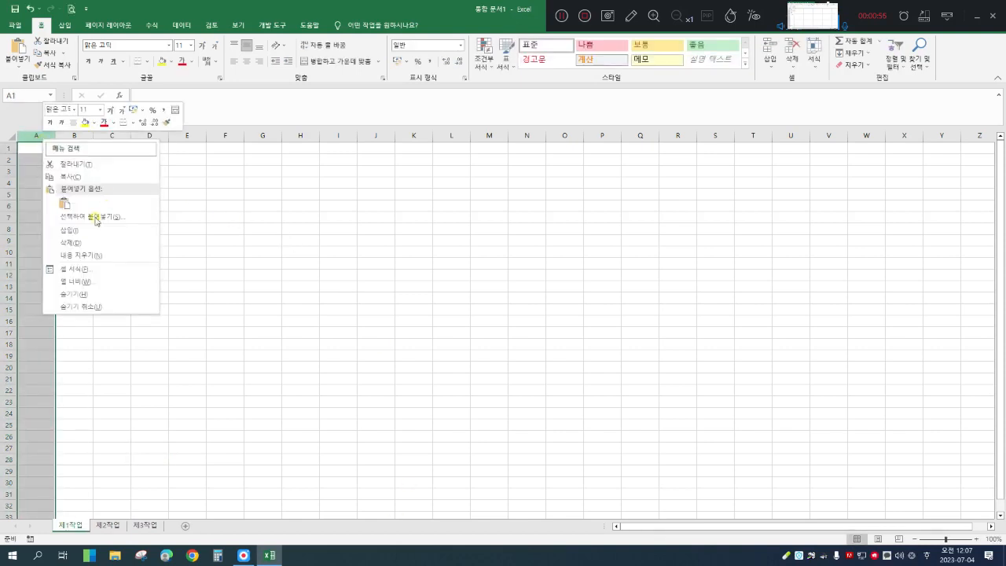
{"action": "left_click", "coordinate": [85, 287]}
{"action": "type", "text": "1"}
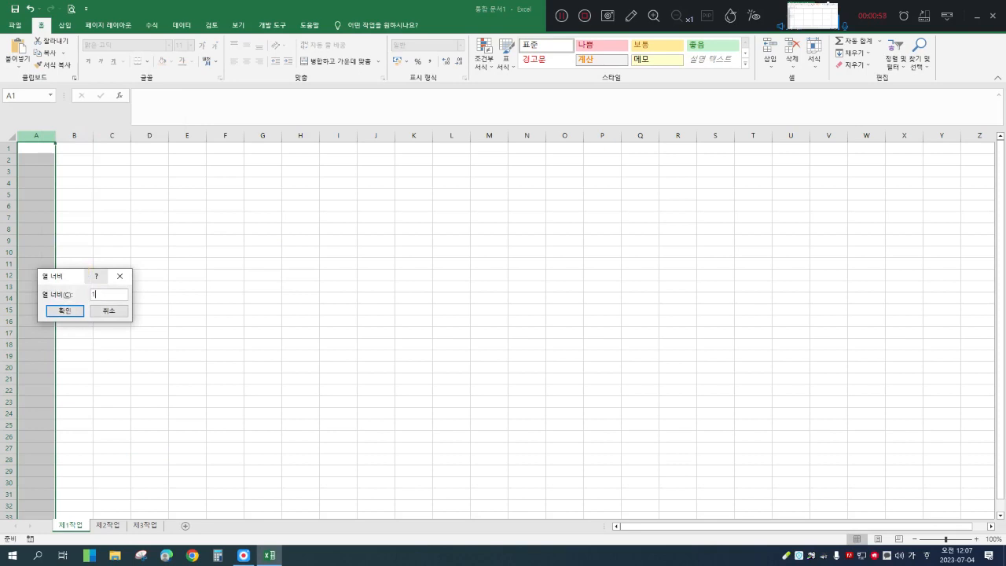
{"action": "key", "text": "Return"}
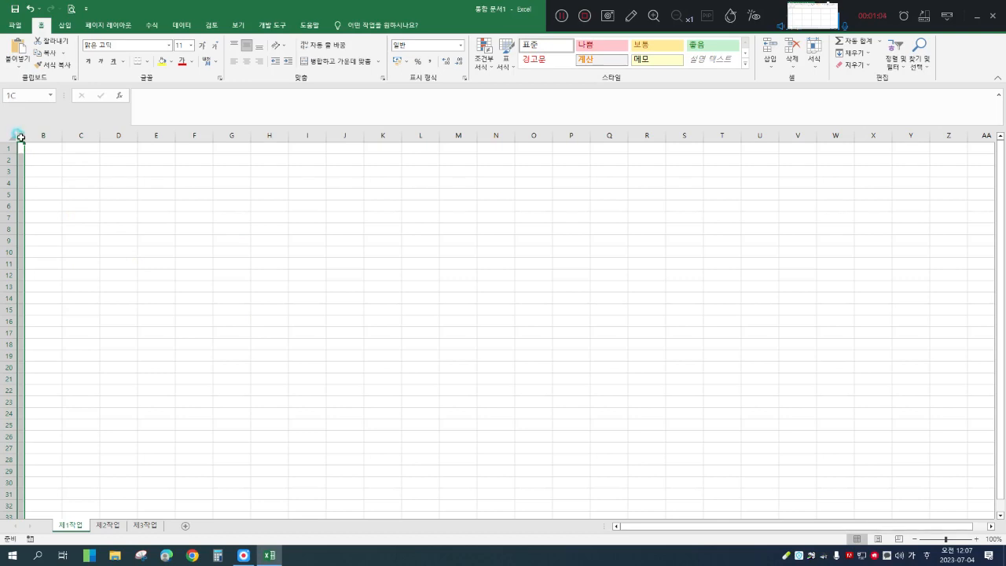
Format columns A through Q on the 제1작업 sheet with the 굴림 font and horizontal centre alignment
{"action": "left_click_drag", "start_coordinate": [21, 135], "coordinate": [595, 165]}
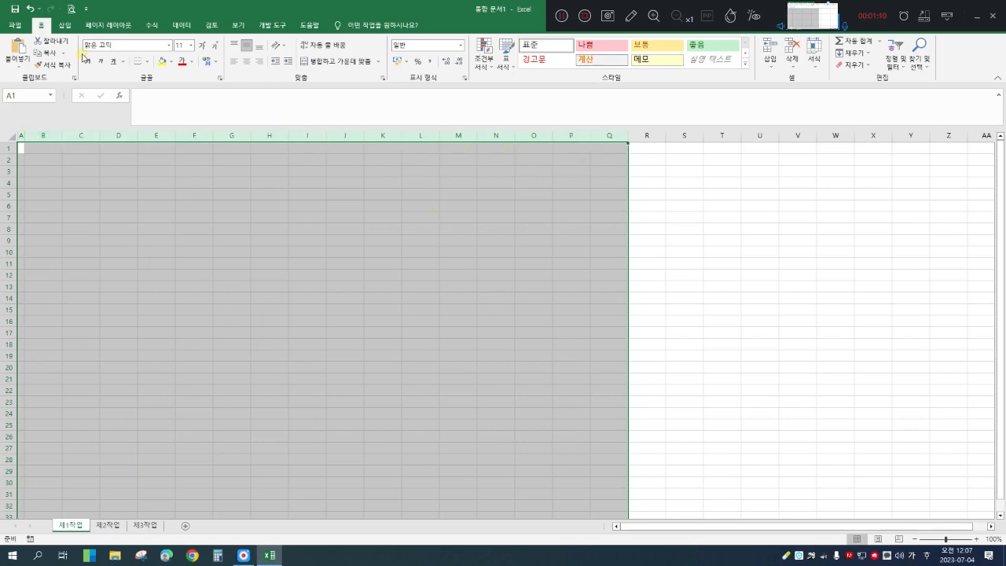
{"action": "left_click", "coordinate": [118, 45]}
{"action": "type", "text": "ㄱ"}
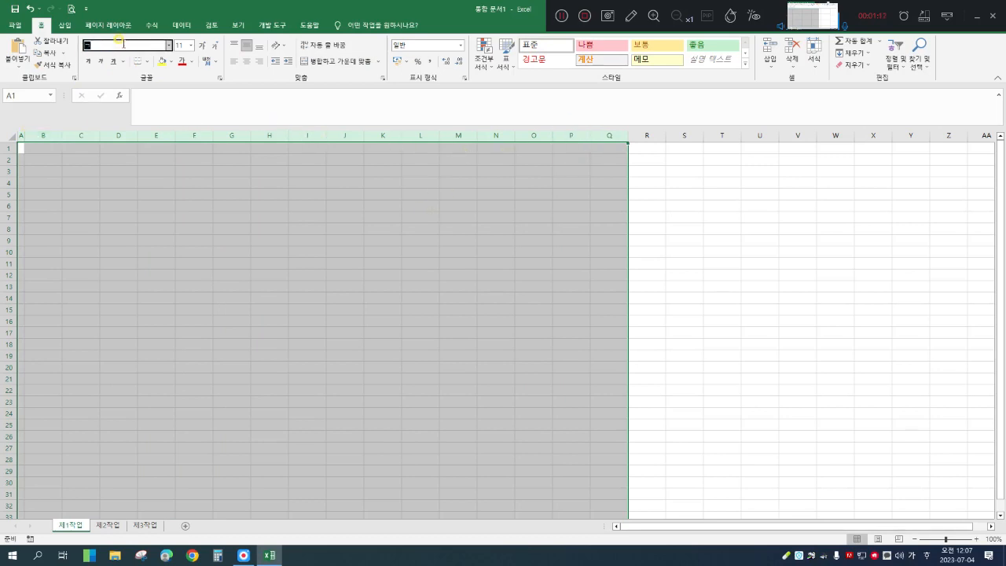
{"action": "type", "text": "굴림"}
{"action": "key", "text": "Return"}
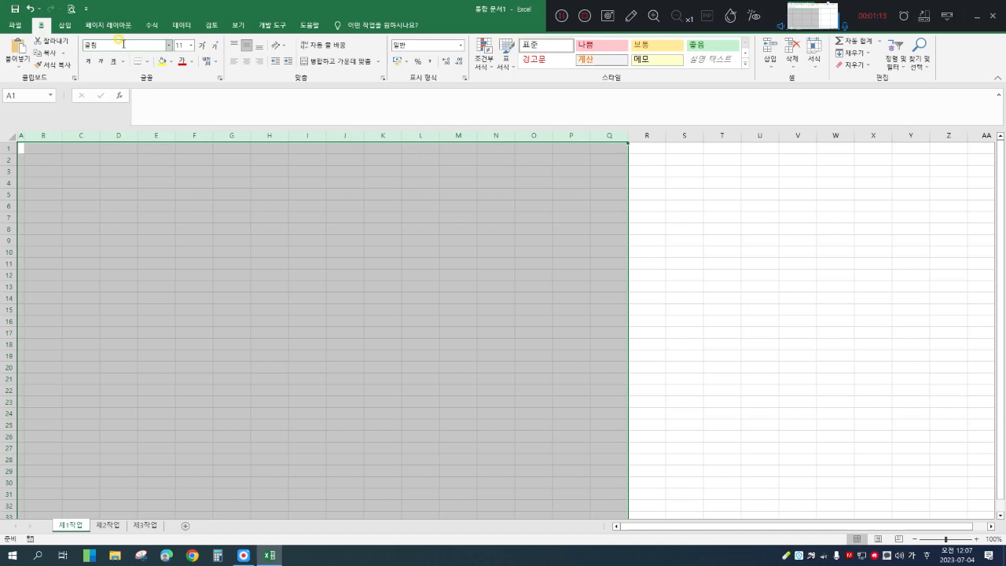
{"action": "left_click", "coordinate": [248, 64]}
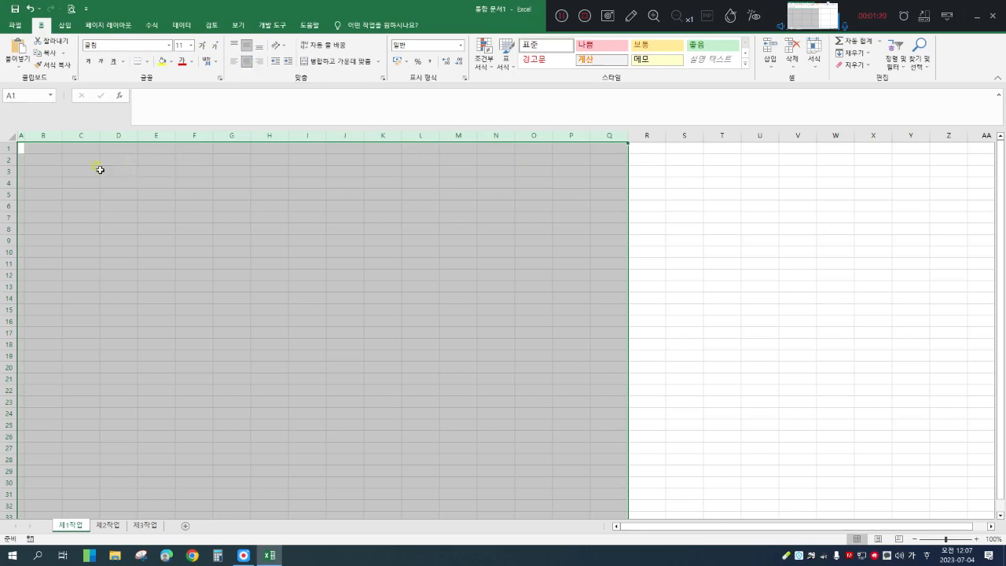
{"action": "left_click", "coordinate": [87, 193]}
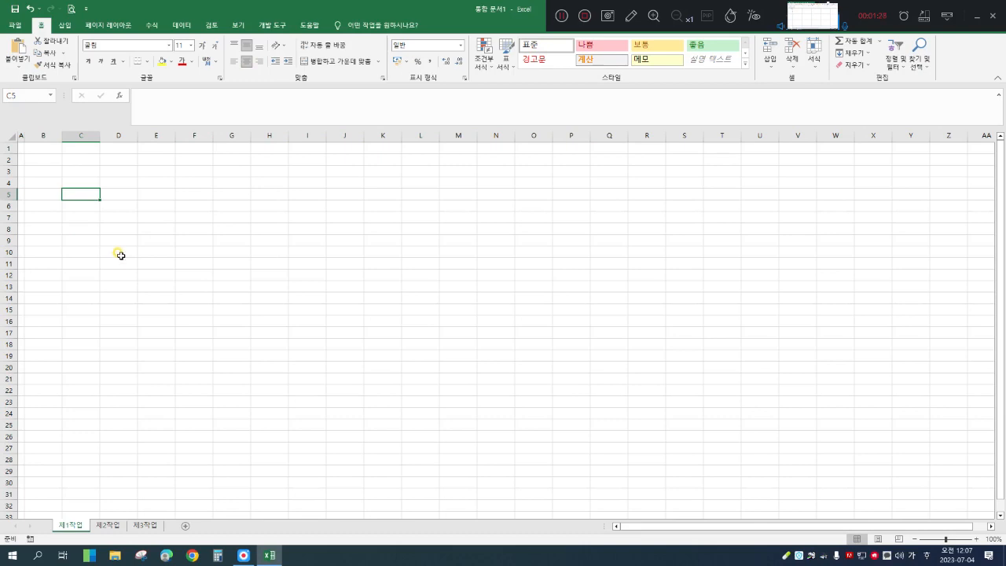
Enter the table headers 코드, 상품명 and 품목 in cells B4 to D4
{"action": "left_click", "coordinate": [46, 184]}
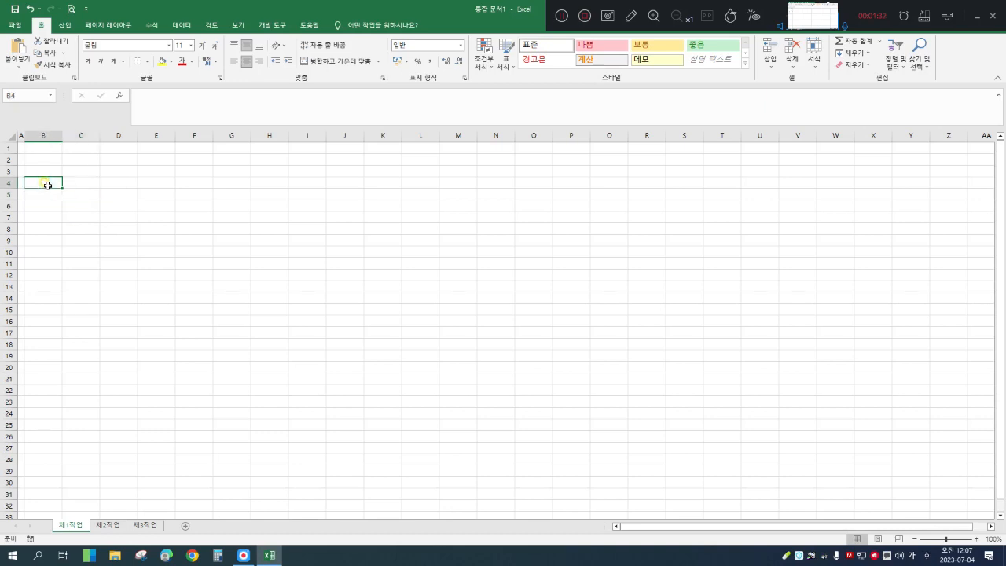
{"action": "type", "text": "코드"}
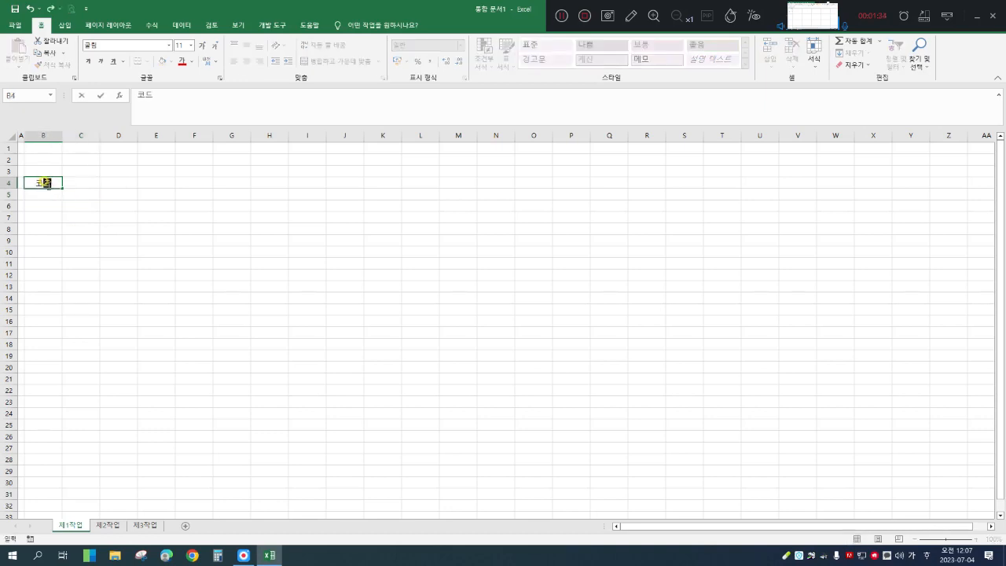
{"action": "key", "text": "Tab"}
{"action": "type", "text": "상품명"}
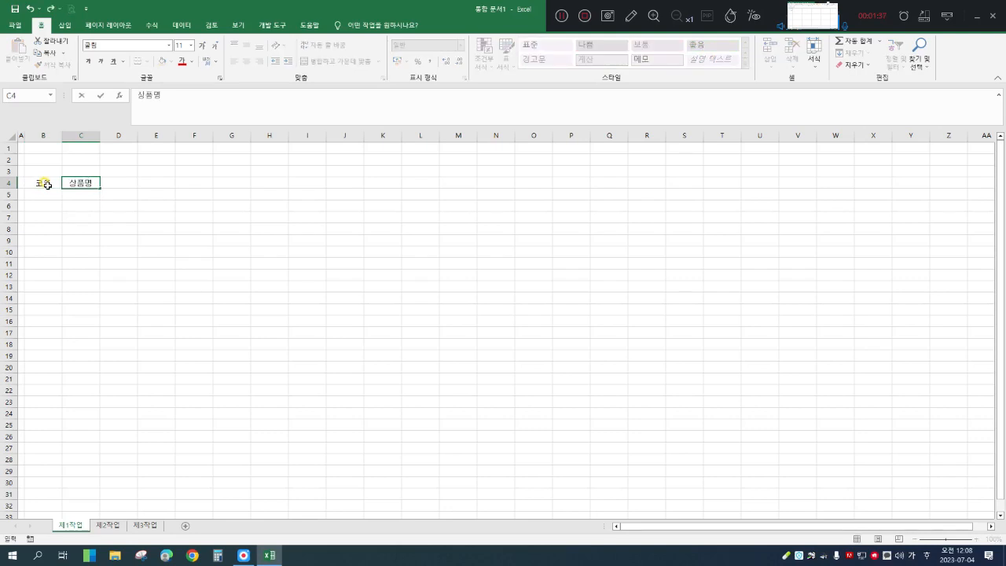
{"action": "key", "text": "Tab"}
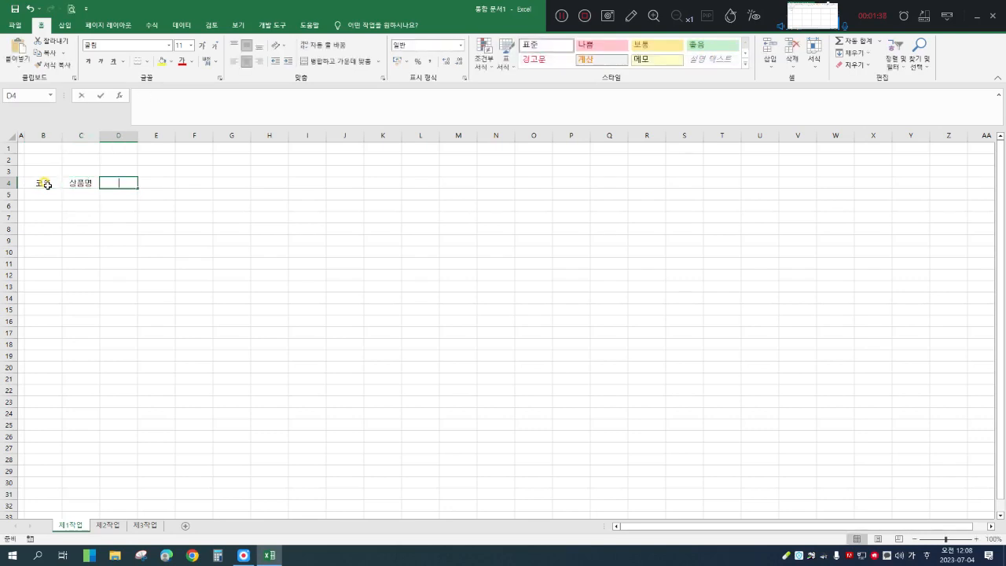
{"action": "type", "text": "품모"}
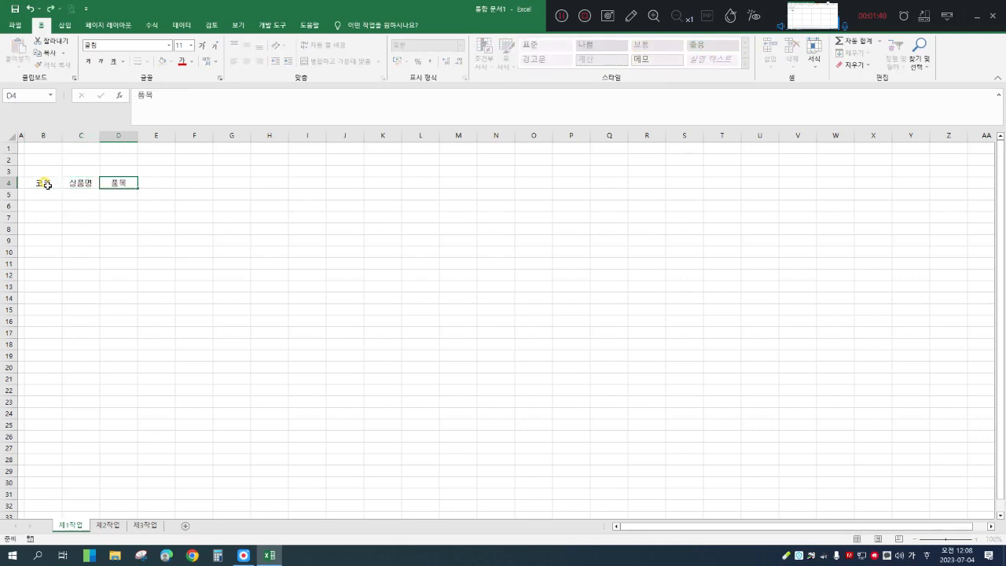
{"action": "key", "text": "Tab"}
Enter the header 컬러 in cell E4, correcting the misspelled text
{"action": "type", "text": "커러"}
{"action": "key", "text": "Tab"}
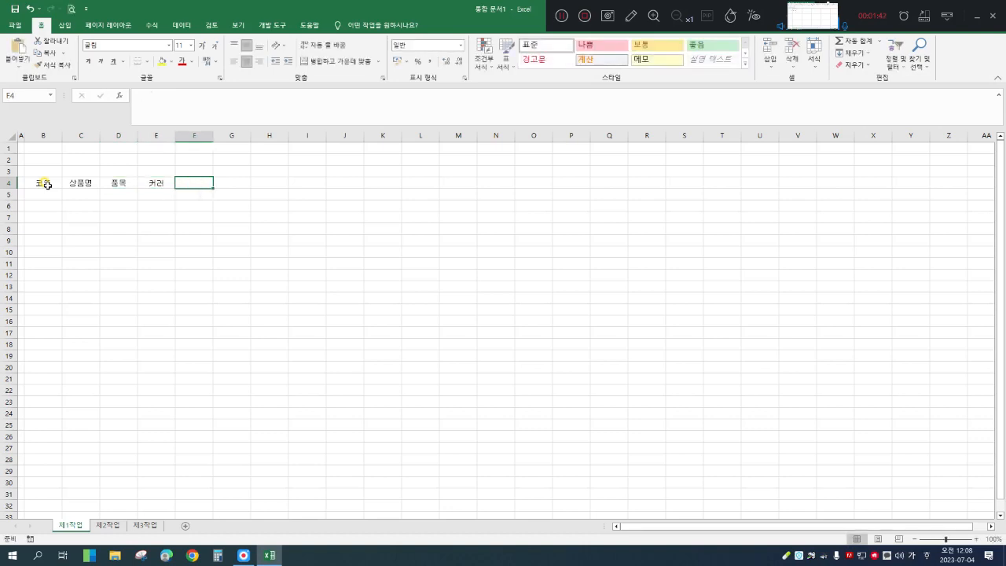
{"action": "type", "text": "립"}
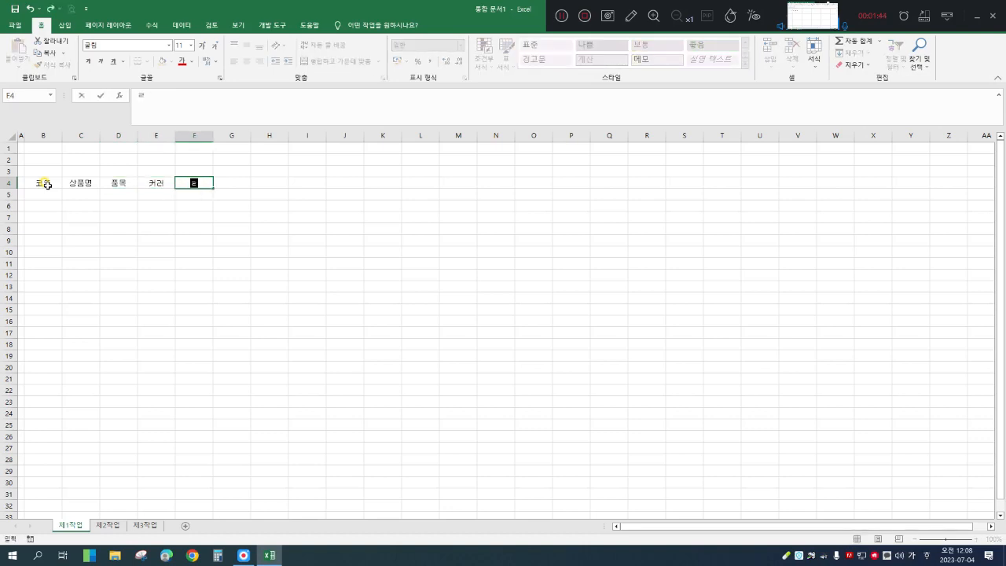
{"action": "key", "text": "Left"}
{"action": "key", "text": "BackSpace"}
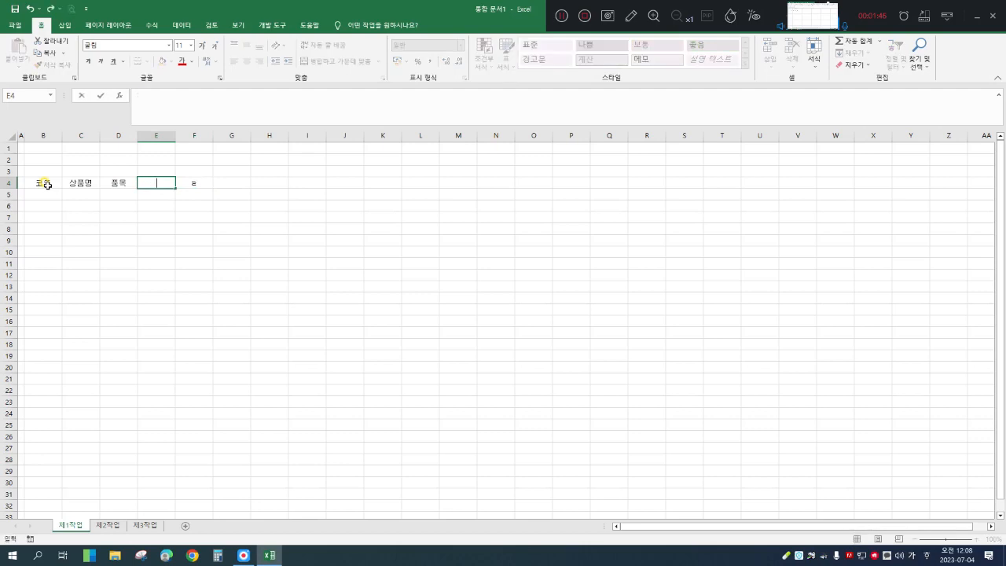
{"action": "type", "text": "컬러"}
{"action": "key", "text": "Tab"}
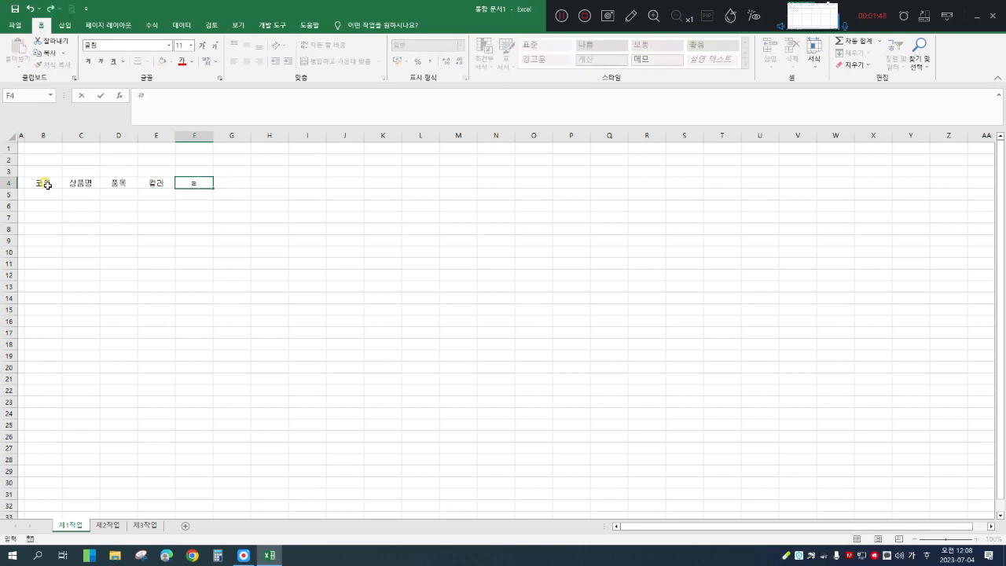
Enter the header 리뷰 in cell F4 with (개) on a second line of the same cell
{"action": "type", "text": "리뷰"}
{"action": "key", "text": "alt+Return"}
{"action": "type", "text": "(객"}
{"action": "key", "text": "BackSpace"}
{"action": "type", "text": ")"}
{"action": "key", "text": "Tab"}
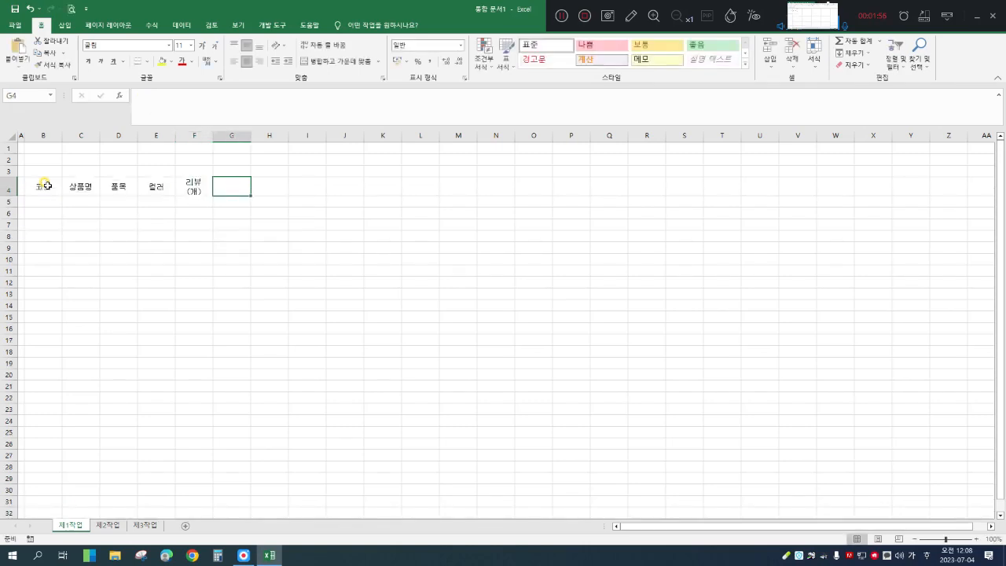
Enter the header 판매가격 in cell G4 with (원) on a second line of the same cell
{"action": "type", "text": "판매"}
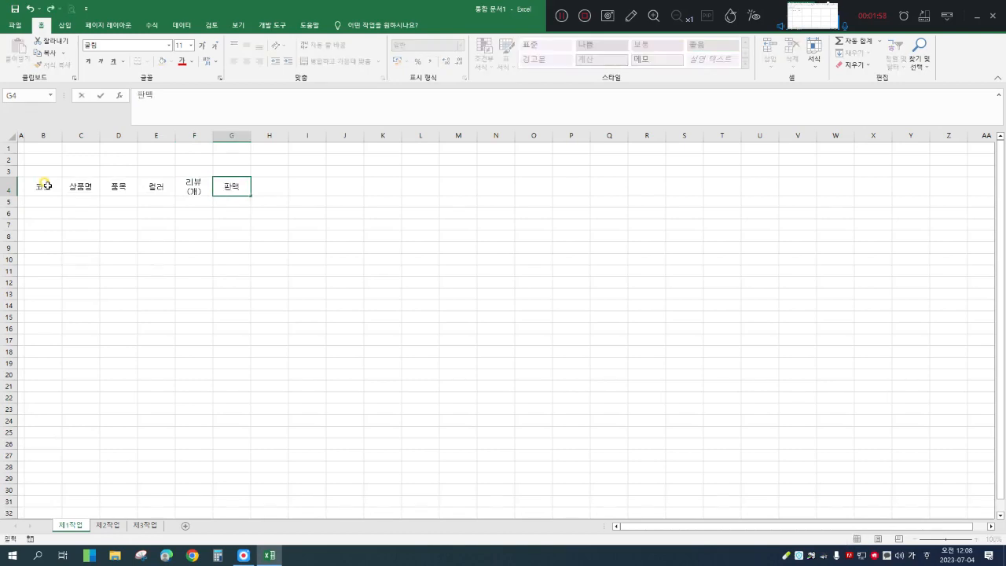
{"action": "type", "text": "가격("}
{"action": "key", "text": "BackSpace"}
{"action": "key", "text": "alt+Return"}
{"action": "type", "text": "(우"}
{"action": "type", "text": ")"}
{"action": "key", "text": "Tab"}
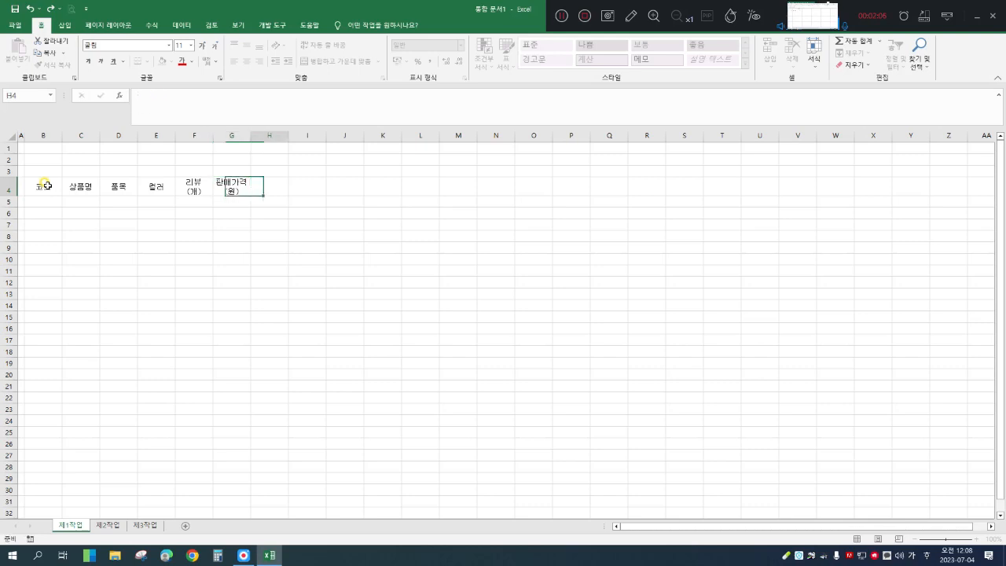
Enter the headers 연령, 회원구분 and 순위 in cells H4 to J4
{"action": "type", "text": "ㅇㅕㄴㄹㅕㅇ"}
{"action": "key", "text": "Tab"}
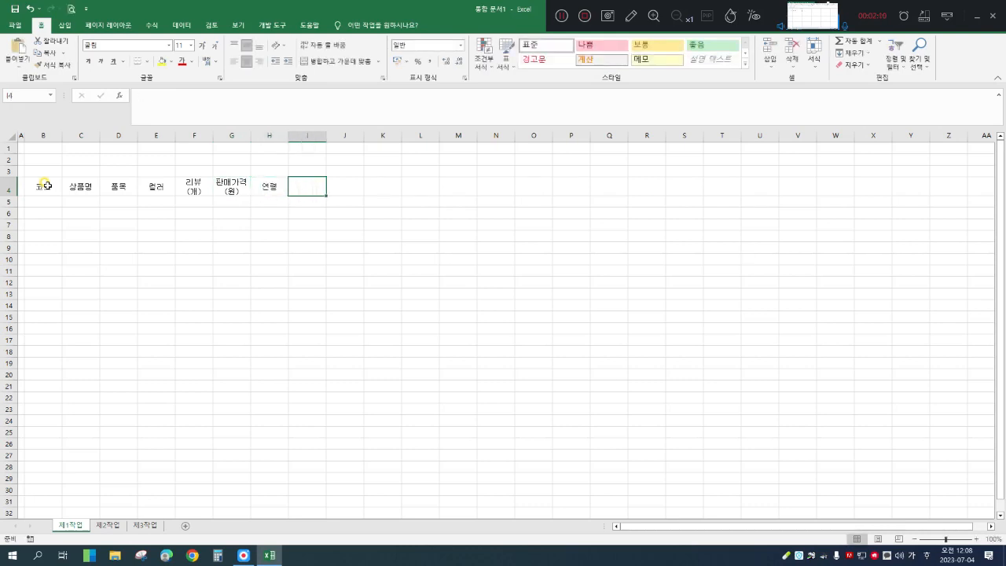
{"action": "type", "text": "회원ㄱㅜㅂㅜㄴ"}
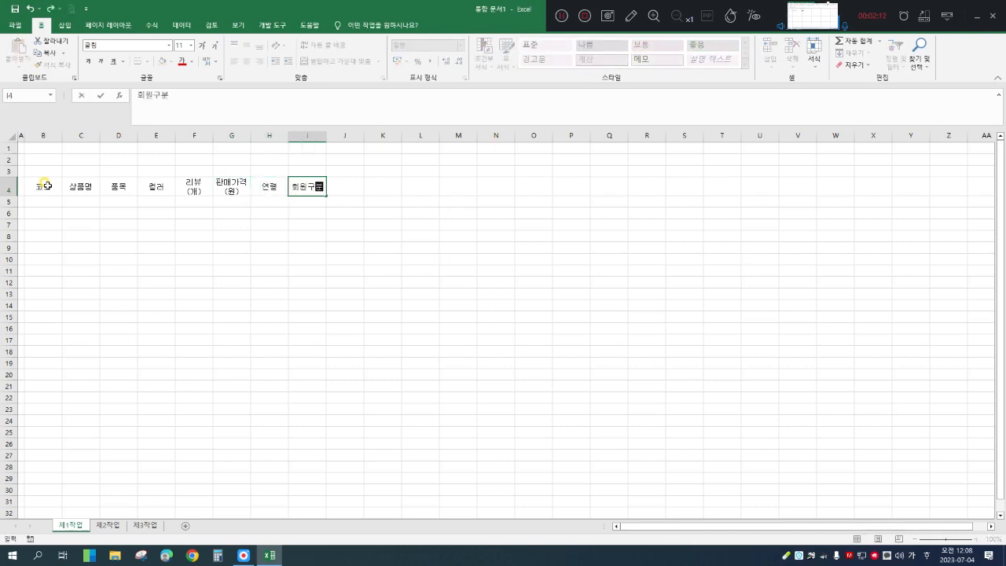
{"action": "key", "text": "Tab"}
{"action": "type", "text": "ㅅㅜㄴㅇㅟ"}
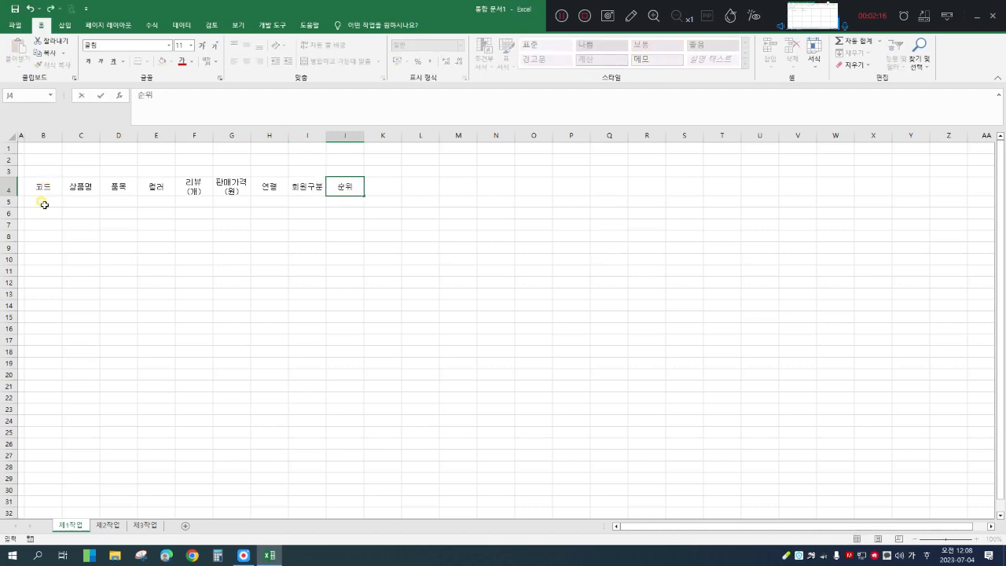
Apply all borders and a thick outside border to B4:J14, plus a thick outside border around the data rows B5:J12
{"action": "left_click_drag", "start_coordinate": [44, 204], "coordinate": [308, 316]}
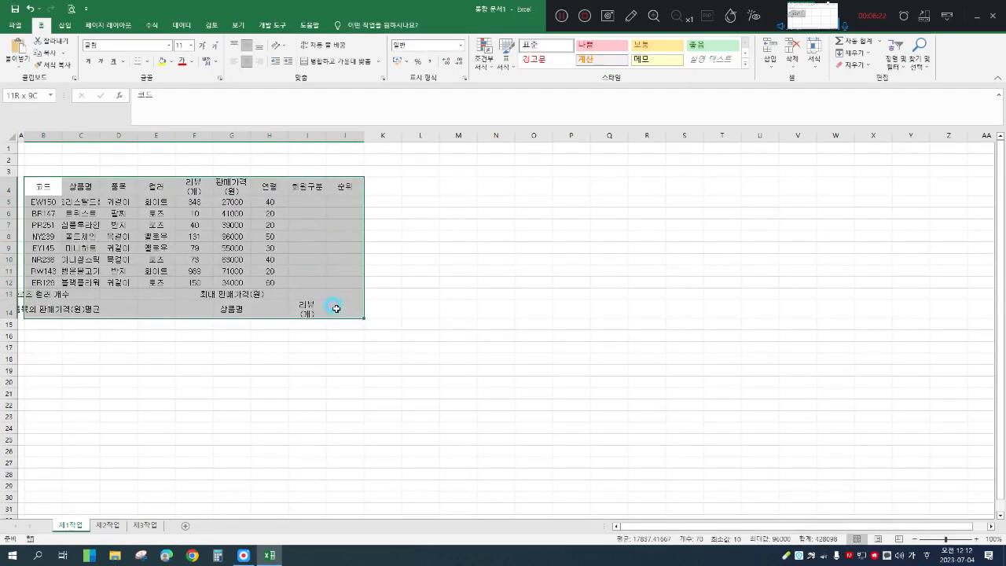
{"action": "left_click_drag", "start_coordinate": [335, 309], "coordinate": [336, 309]}
{"action": "left_click", "coordinate": [146, 61]}
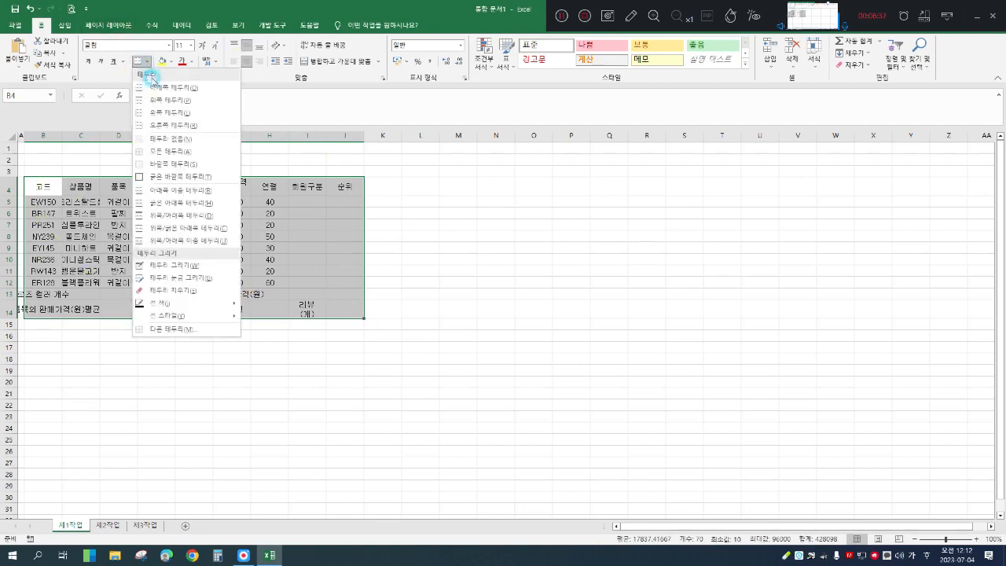
{"action": "left_click", "coordinate": [169, 152]}
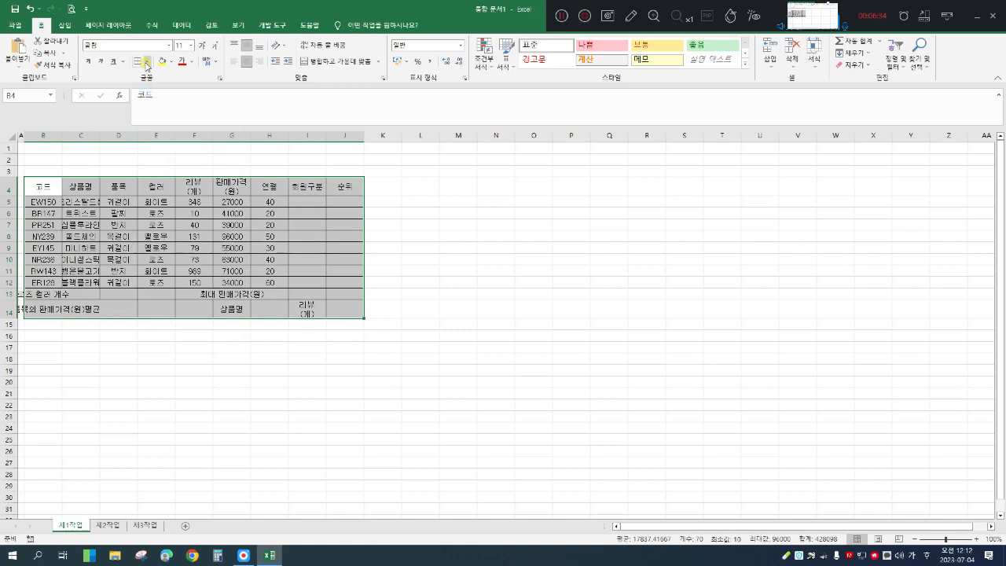
{"action": "left_click", "coordinate": [146, 64]}
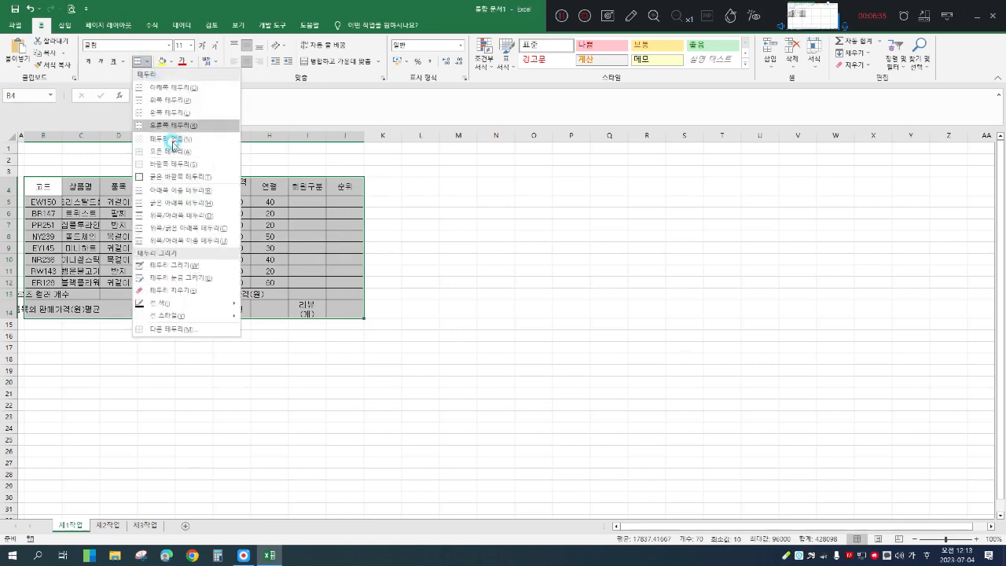
{"action": "left_click", "coordinate": [179, 184]}
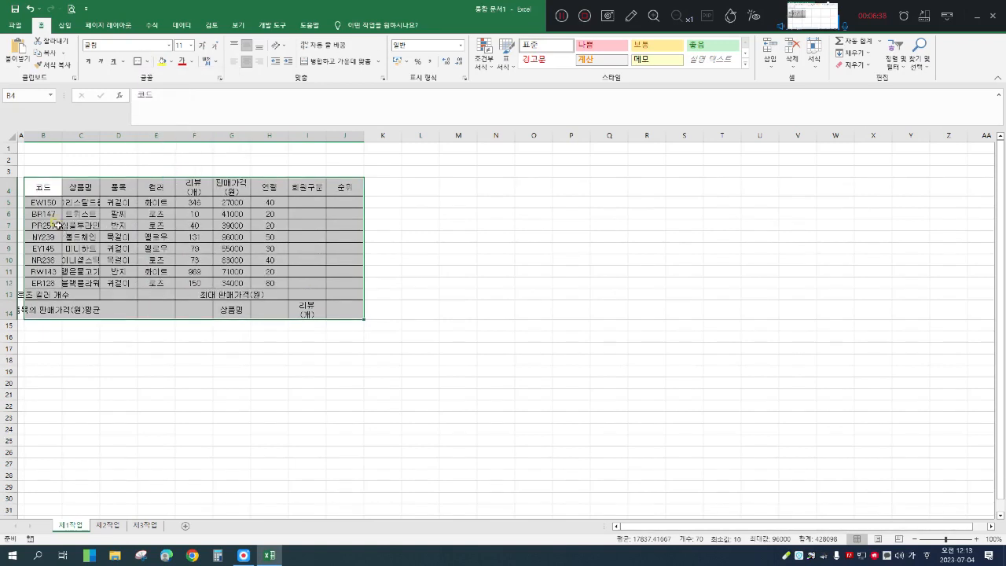
{"action": "left_click_drag", "start_coordinate": [42, 203], "coordinate": [328, 283]}
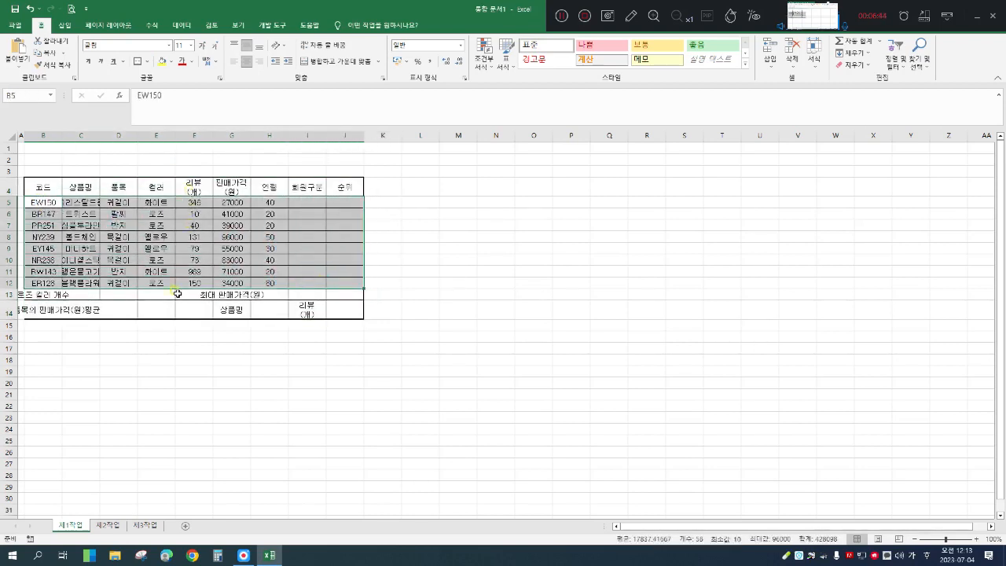
{"action": "left_click", "coordinate": [138, 63]}
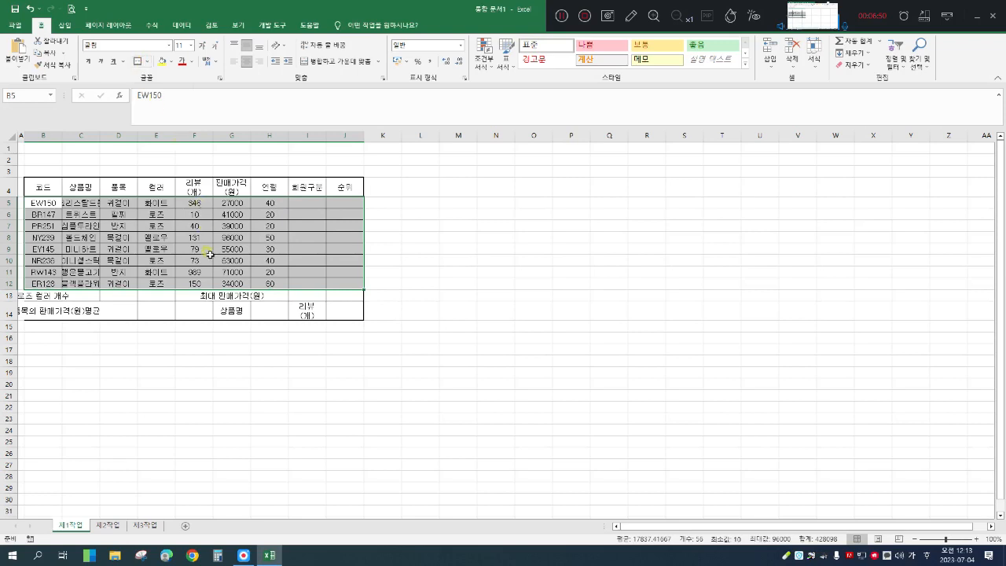
Merge B13:D14 across, so that each of the two rows becomes one merged cell
{"action": "left_click_drag", "start_coordinate": [35, 295], "coordinate": [113, 305]}
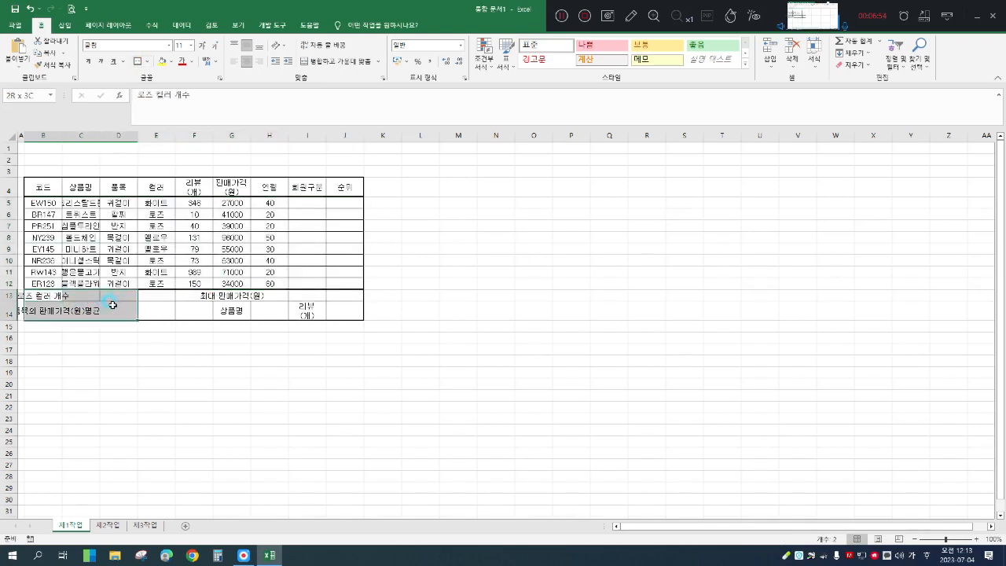
{"action": "left_click_drag", "start_coordinate": [113, 305], "coordinate": [113, 305]}
{"action": "left_click", "coordinate": [379, 63]}
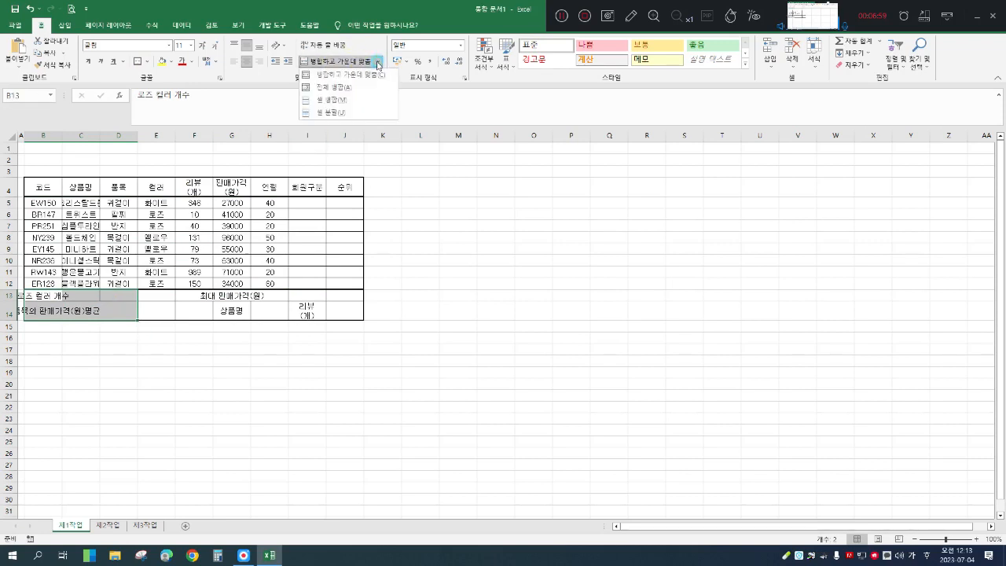
{"action": "left_click", "coordinate": [340, 87]}
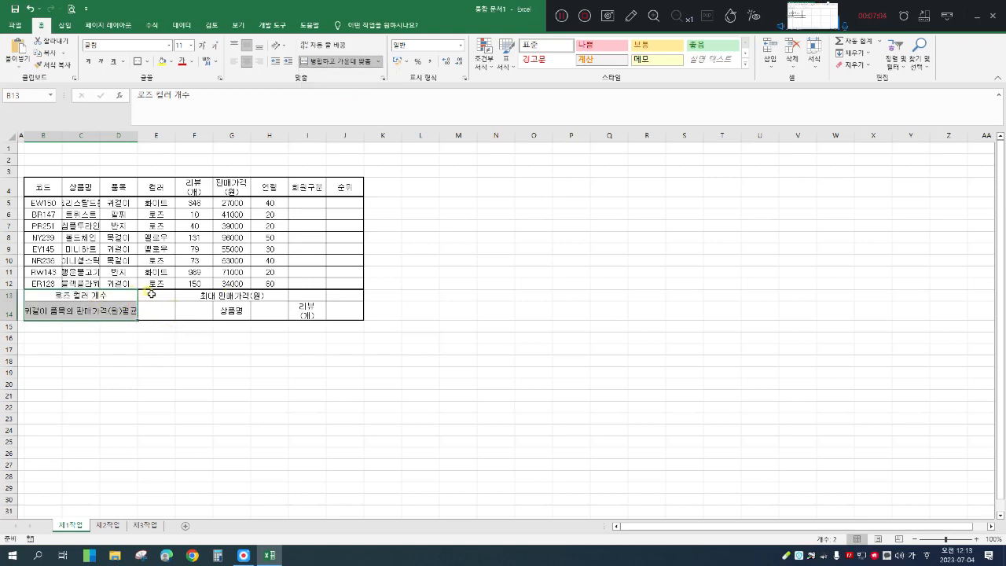
Merge cells F13:F14 and add both diagonal borders so the merged cell is crossed out
{"action": "left_click_drag", "start_coordinate": [189, 299], "coordinate": [191, 308]}
{"action": "right_click", "coordinate": [191, 309]}
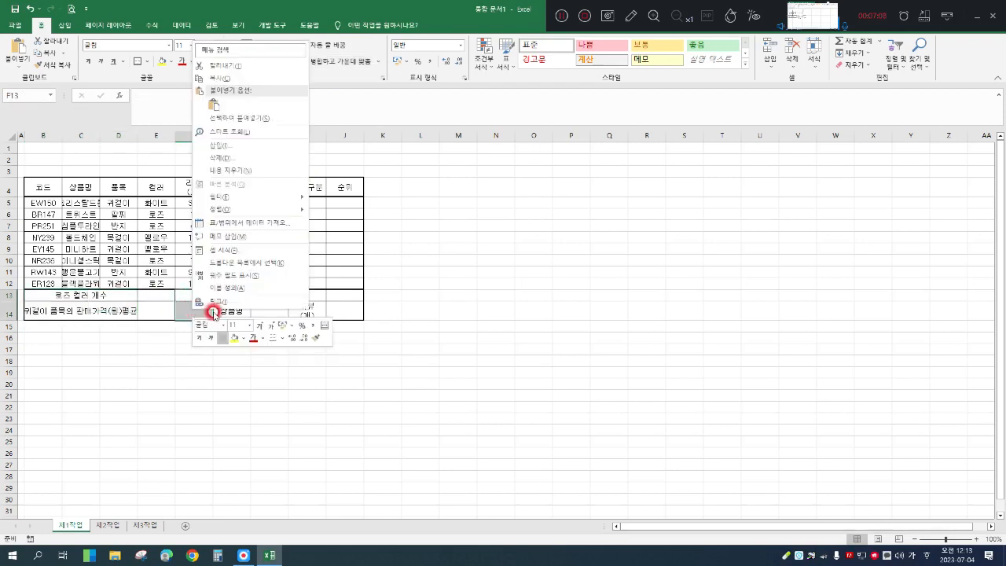
{"action": "left_click", "coordinate": [244, 251]}
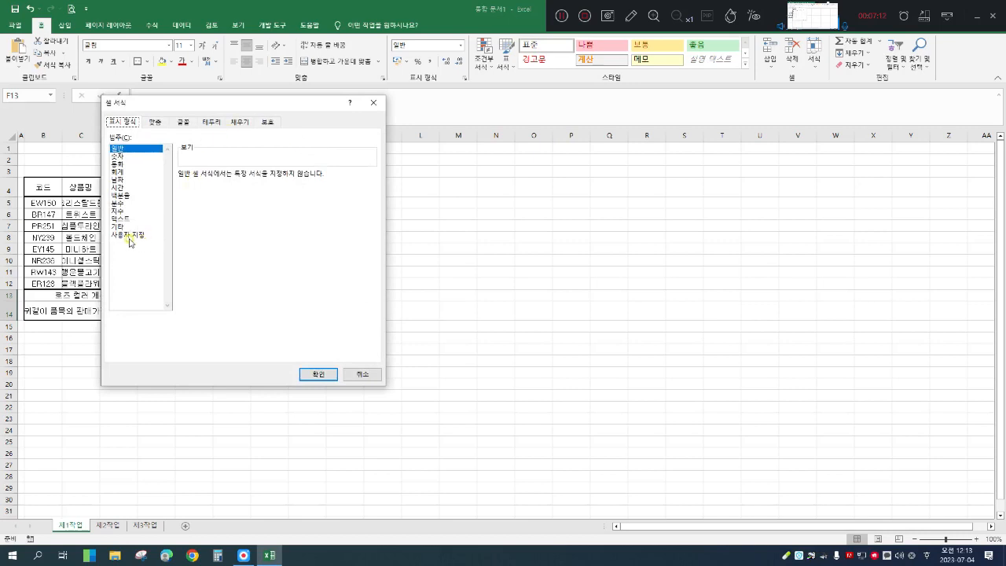
{"action": "left_click", "coordinate": [156, 122]}
{"action": "left_click", "coordinate": [118, 253]}
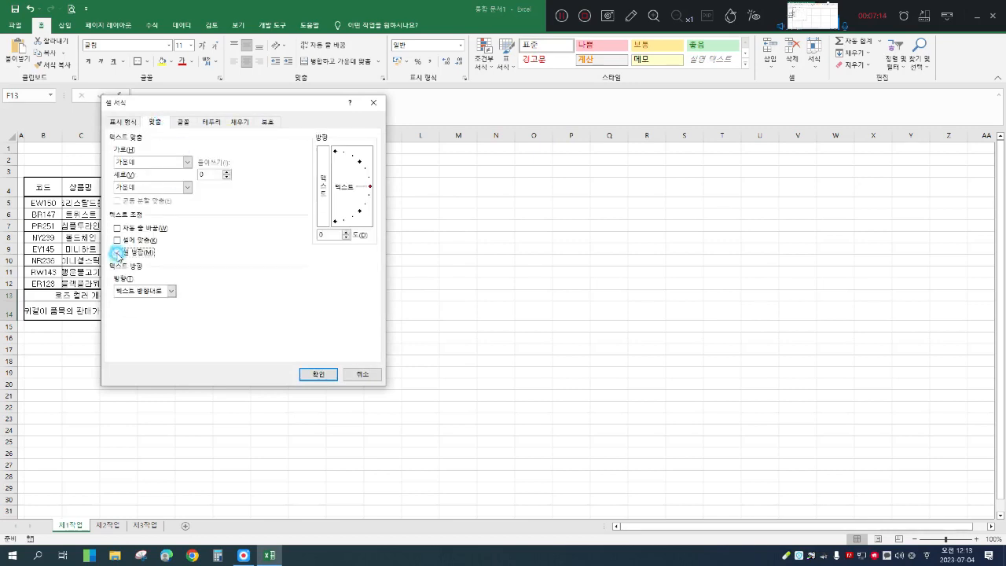
{"action": "left_click", "coordinate": [211, 122]}
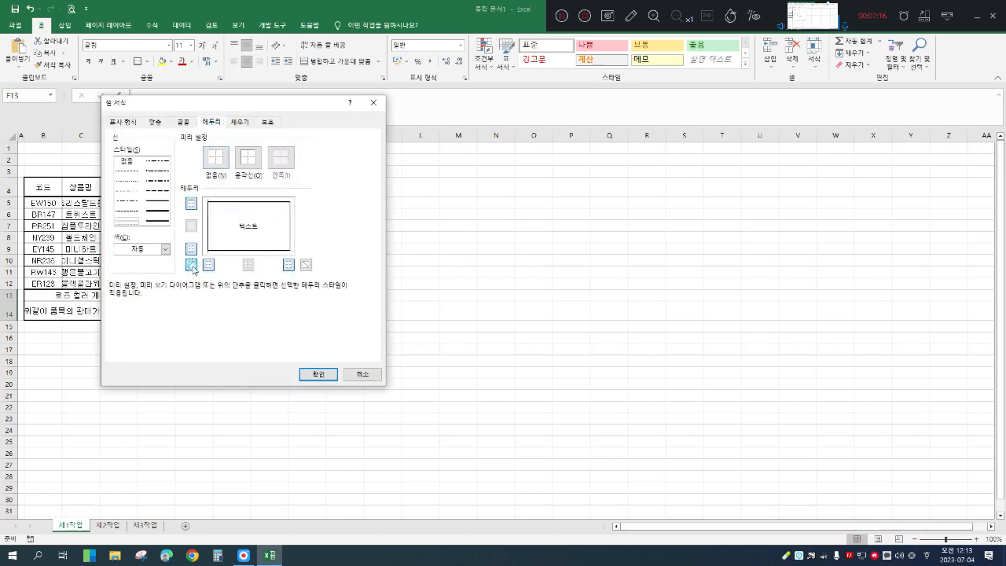
{"action": "left_click", "coordinate": [191, 265]}
{"action": "left_click", "coordinate": [306, 265]}
{"action": "left_click", "coordinate": [318, 375]}
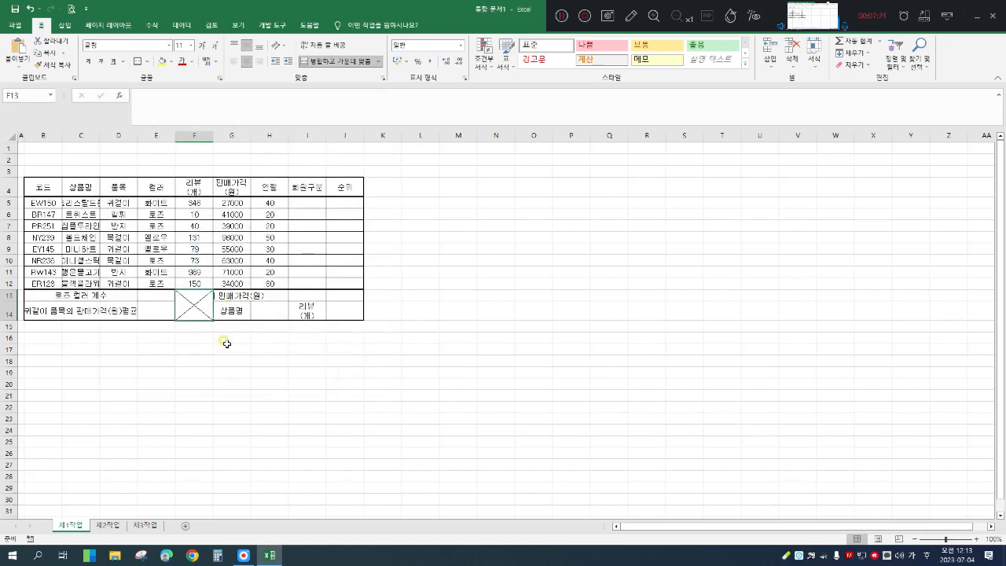
Merge and center G13:I13, and widen columns B to J to fit their contents
{"action": "left_click_drag", "start_coordinate": [233, 295], "coordinate": [298, 295]}
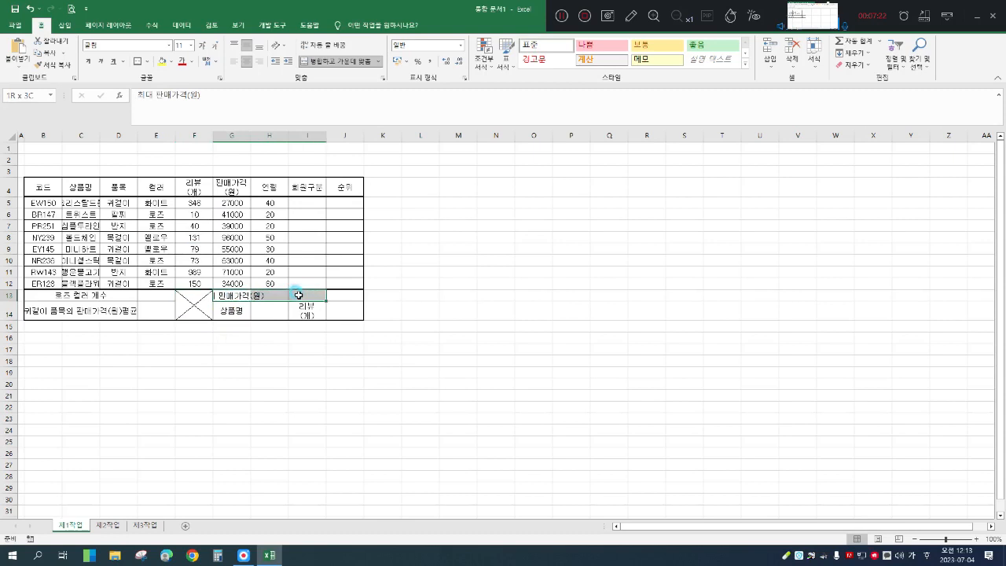
{"action": "left_click", "coordinate": [336, 62]}
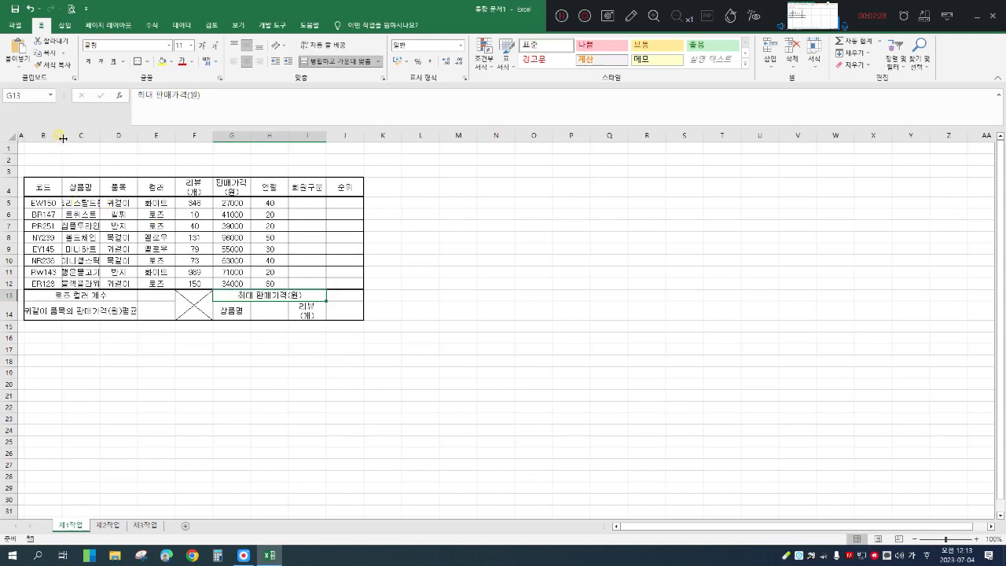
{"action": "left_click_drag", "start_coordinate": [62, 138], "coordinate": [62, 138]}
{"action": "left_click_drag", "start_coordinate": [63, 138], "coordinate": [460, 138]}
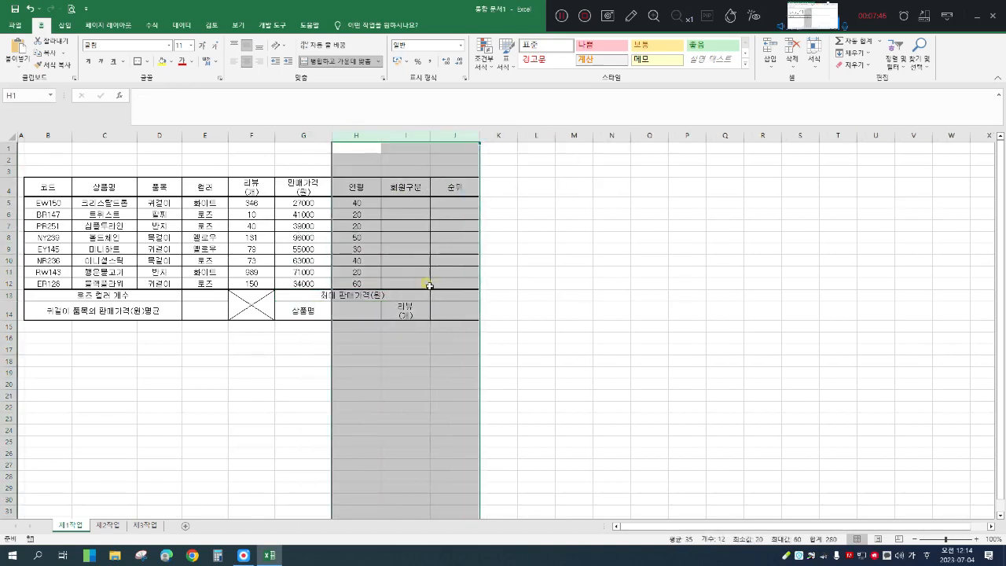
{"action": "left_click_drag", "start_coordinate": [277, 360], "coordinate": [245, 361]}
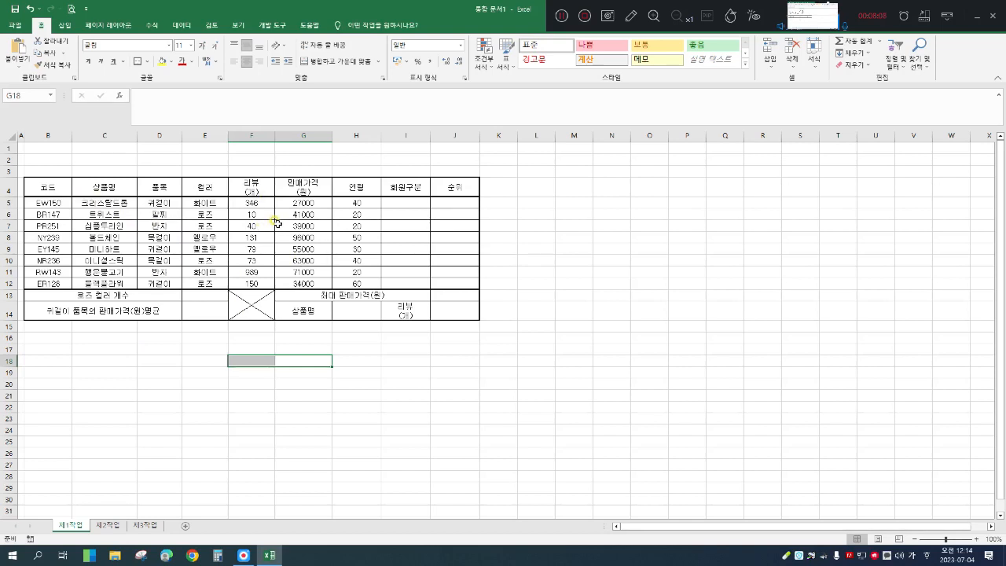
Right-align the numbers in F5:H12 and apply the comma style to them
{"action": "left_click_drag", "start_coordinate": [253, 202], "coordinate": [344, 283]}
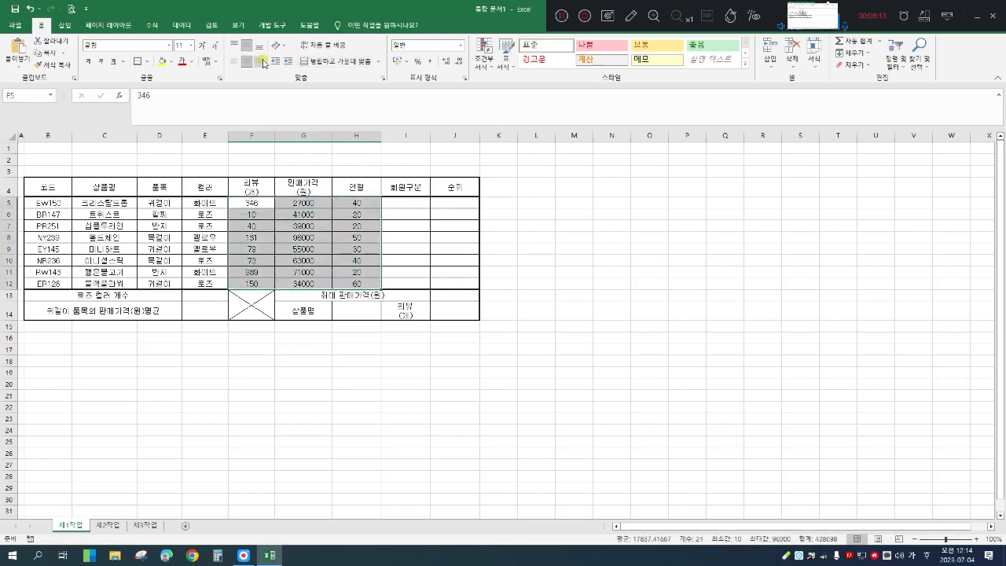
{"action": "left_click", "coordinate": [260, 60]}
{"action": "left_click", "coordinate": [430, 61]}
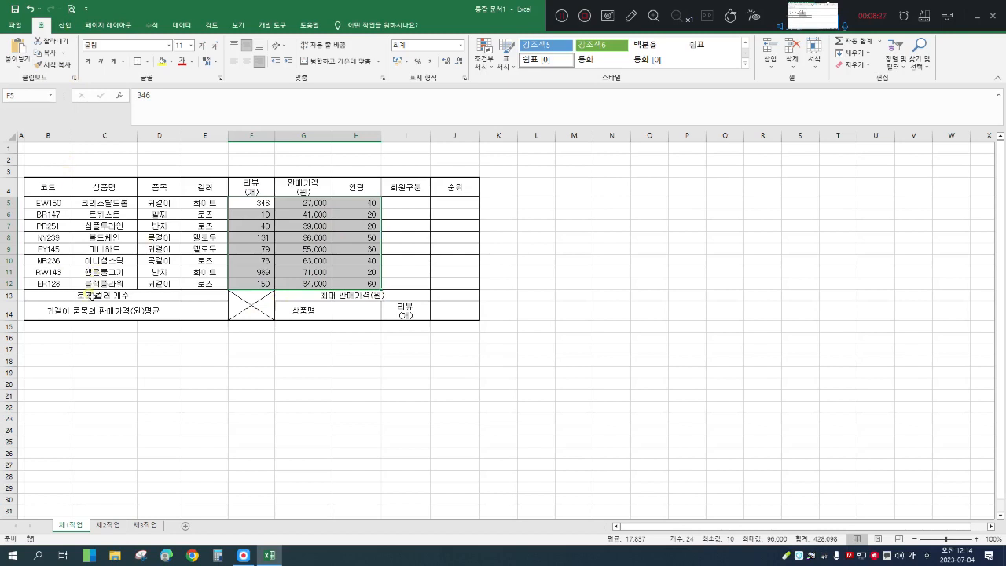
Heighten rows 1 to 3 and draw a trapezoid about 14.6 × 1.7 cm over B1:G3 containing the text 패션 쥬얼리 구매 현황
{"action": "left_click_drag", "start_coordinate": [11, 148], "coordinate": [11, 184]}
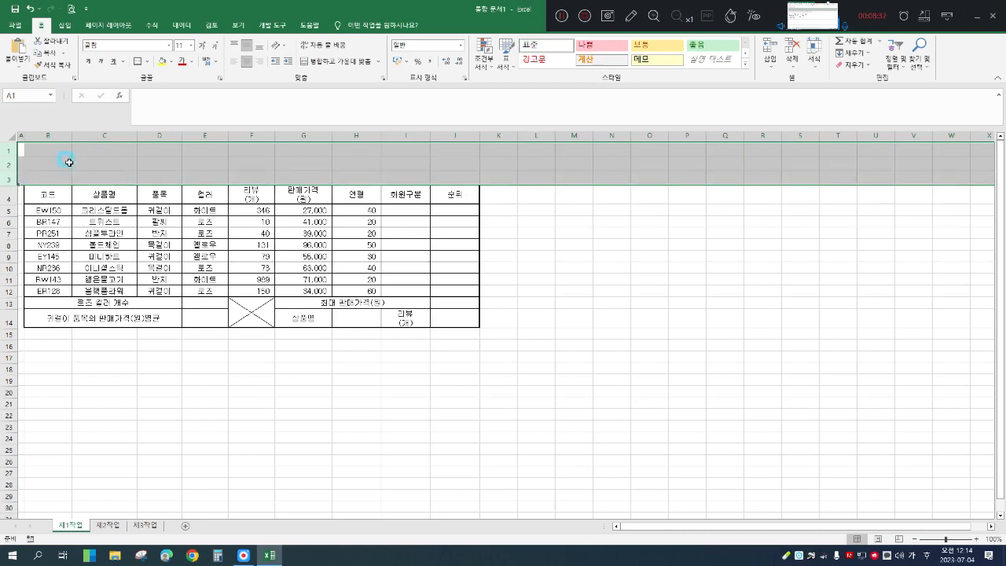
{"action": "left_click", "coordinate": [62, 25]}
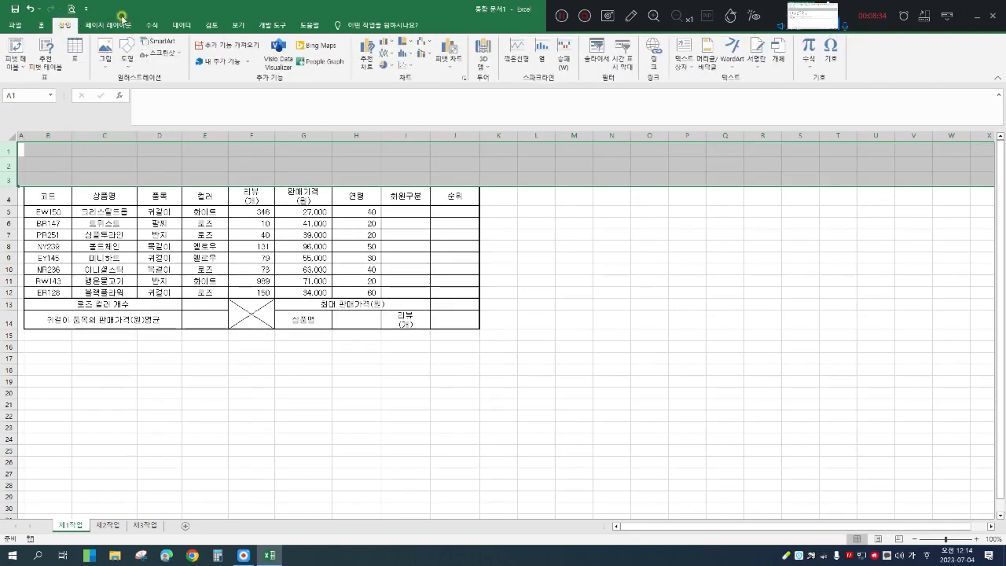
{"action": "left_click", "coordinate": [127, 66]}
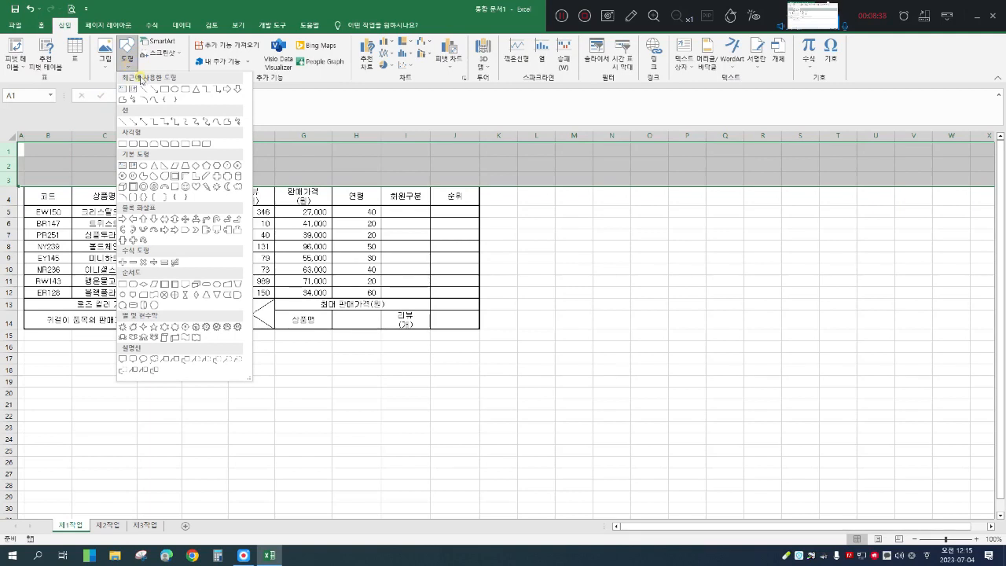
{"action": "left_click", "coordinate": [187, 165]}
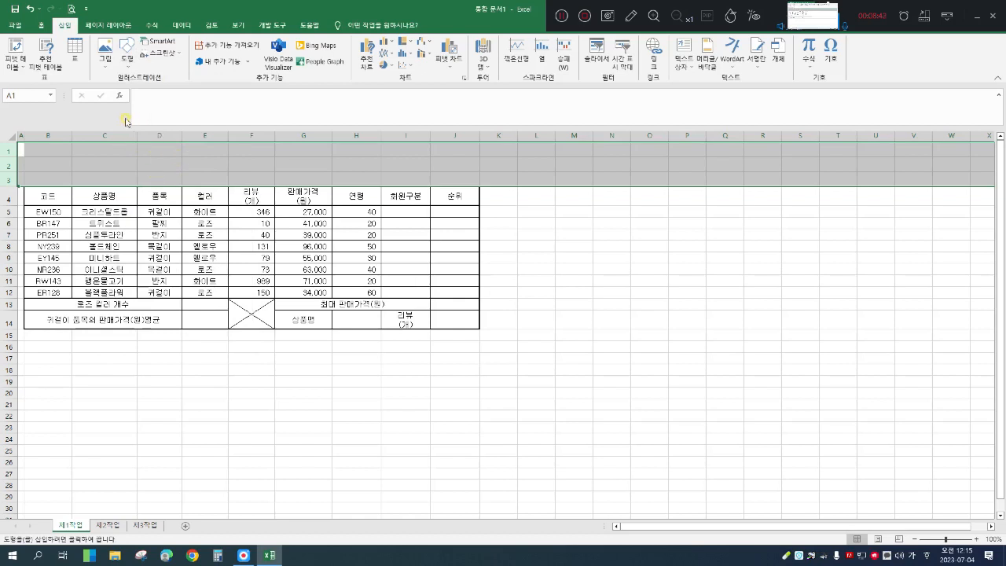
{"action": "mouse_move", "coordinate": [25, 147]}
{"action": "left_mouse_down"}
{"action": "mouse_move", "coordinate": [426, 175]}
{"action": "mouse_move", "coordinate": [315, 180]}
{"action": "left_mouse_up"}
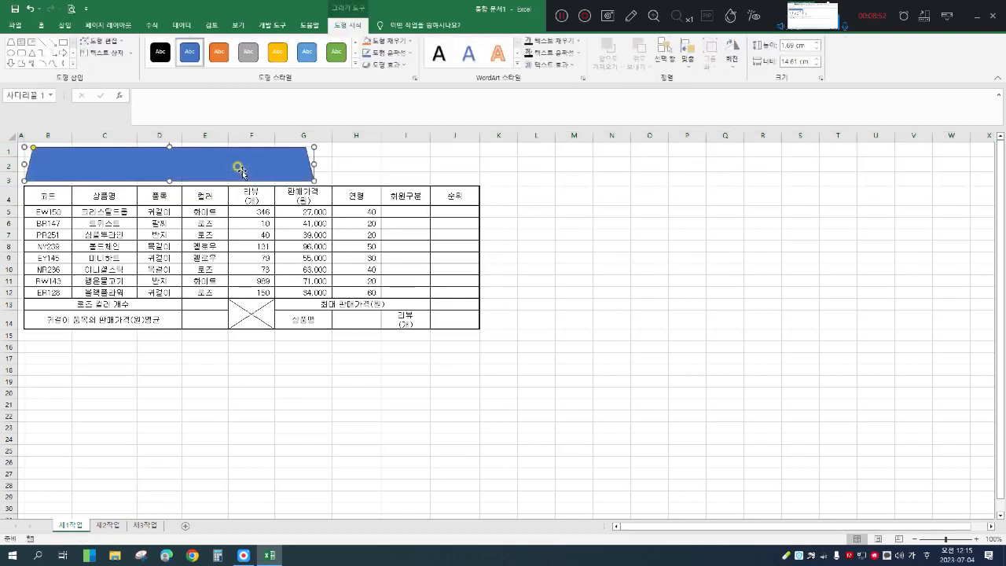
{"action": "type", "text": "패션 쥬얼리 구매"}
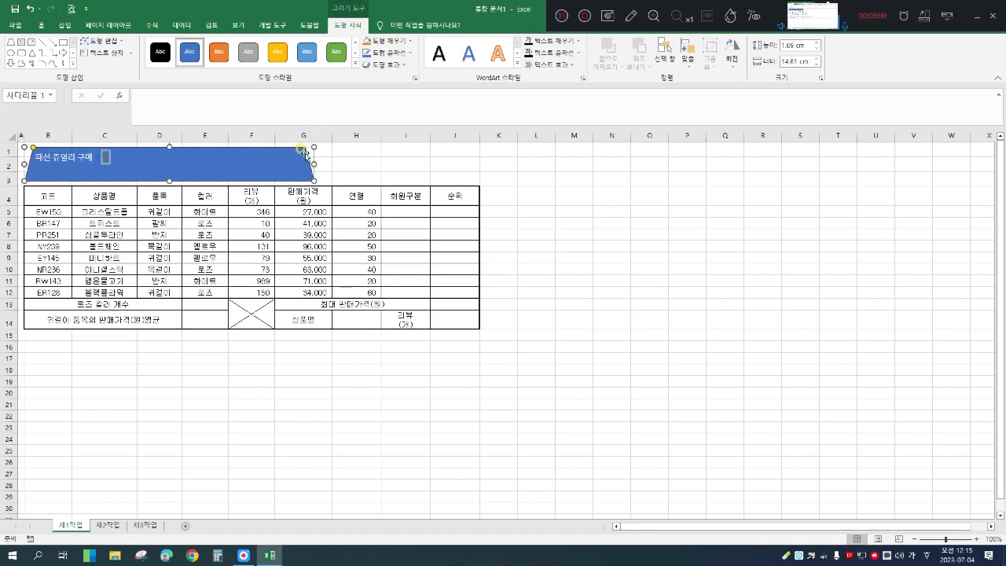
{"action": "type", "text": " 현황"}
Set the title text in the trapezoid to the 굴림 font at size 24
{"action": "left_click", "coordinate": [45, 28]}
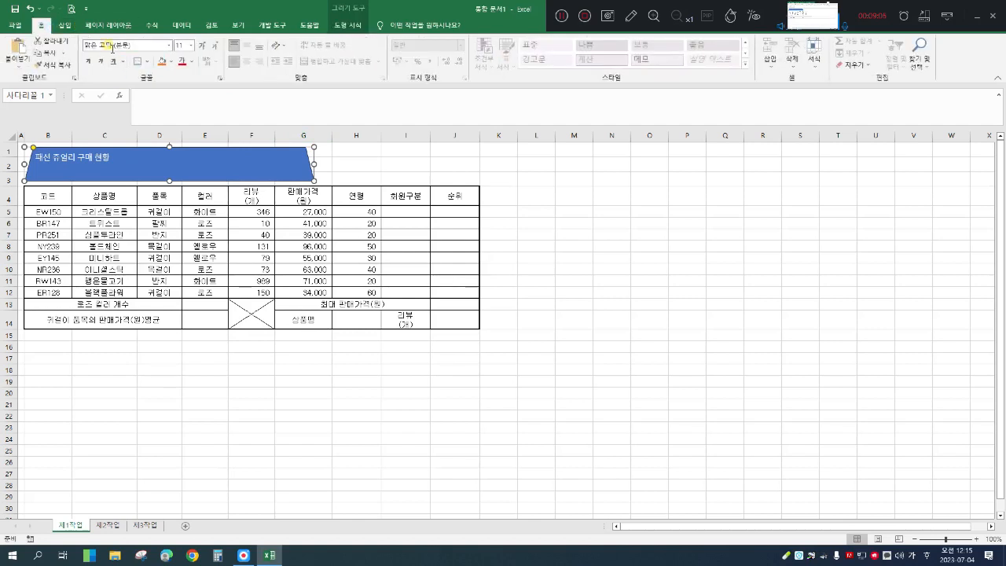
{"action": "left_click", "coordinate": [112, 44]}
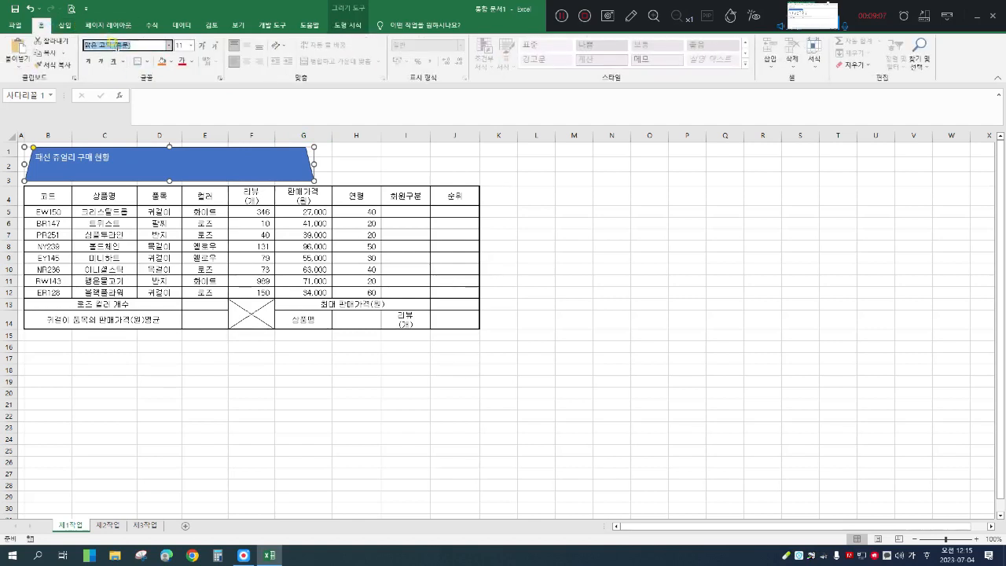
{"action": "type", "text": "ㄱ"}
{"action": "type", "text": "굴림"}
{"action": "key", "text": "Return"}
{"action": "left_click", "coordinate": [180, 45]}
{"action": "type", "text": "24"}
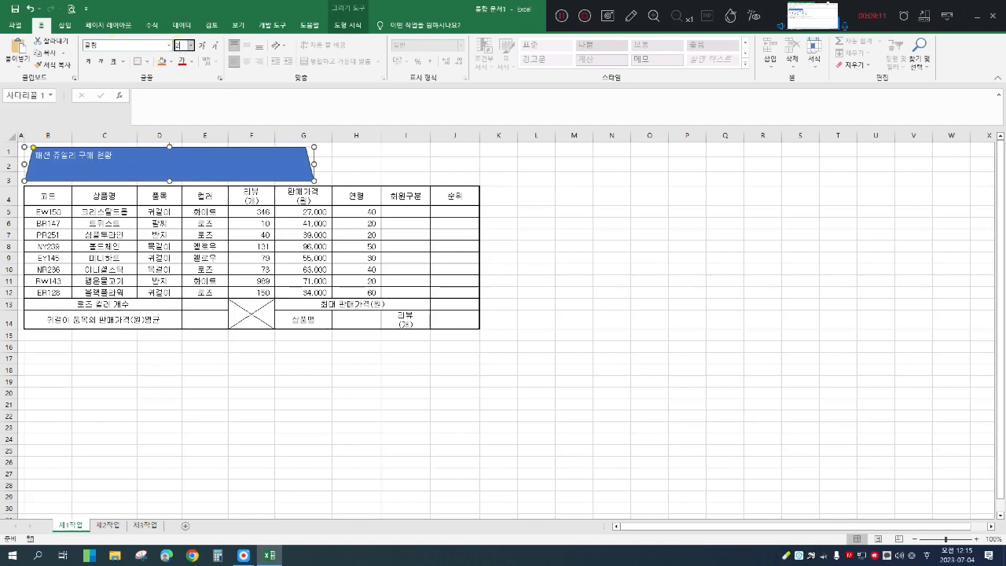
{"action": "key", "text": "Return"}
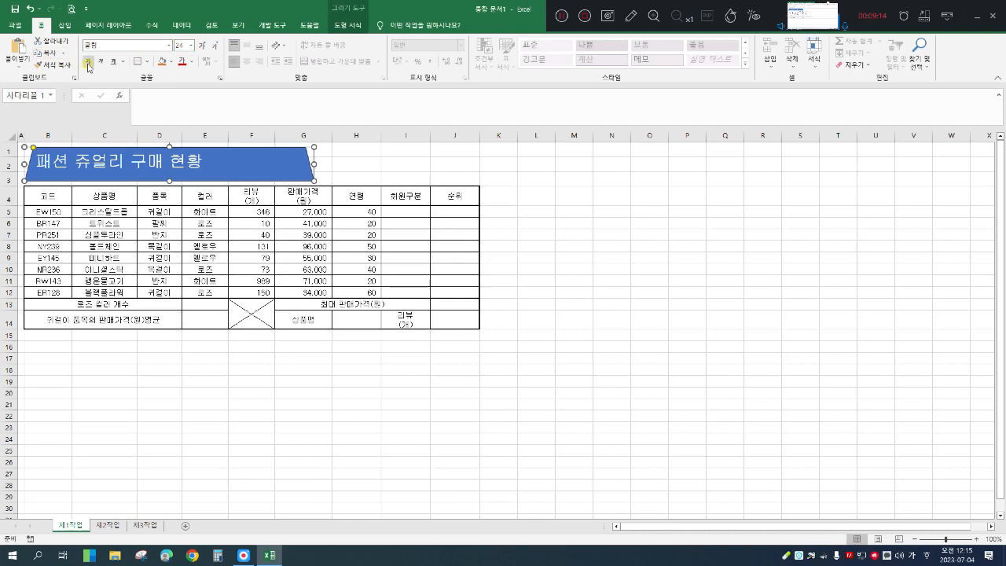
Make the trapezoid's title text bold and black, and fill the shape with yellow
{"action": "left_click", "coordinate": [194, 62]}
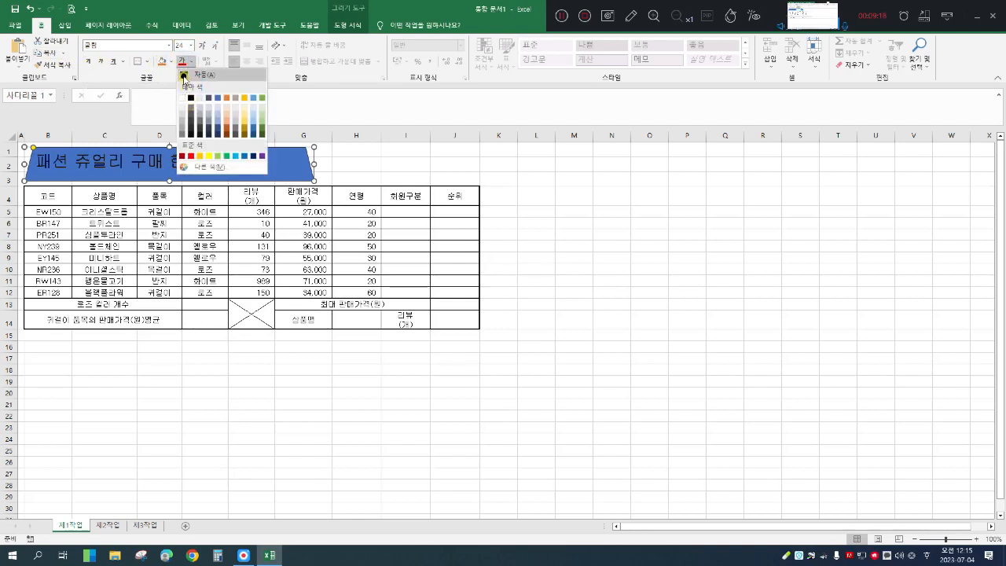
{"action": "left_click", "coordinate": [190, 99]}
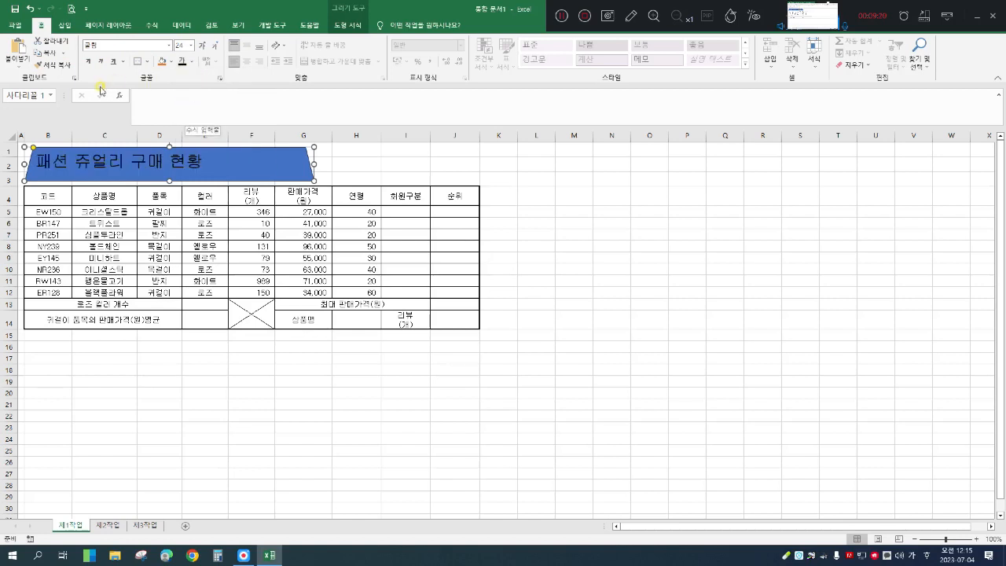
{"action": "left_click", "coordinate": [171, 62]}
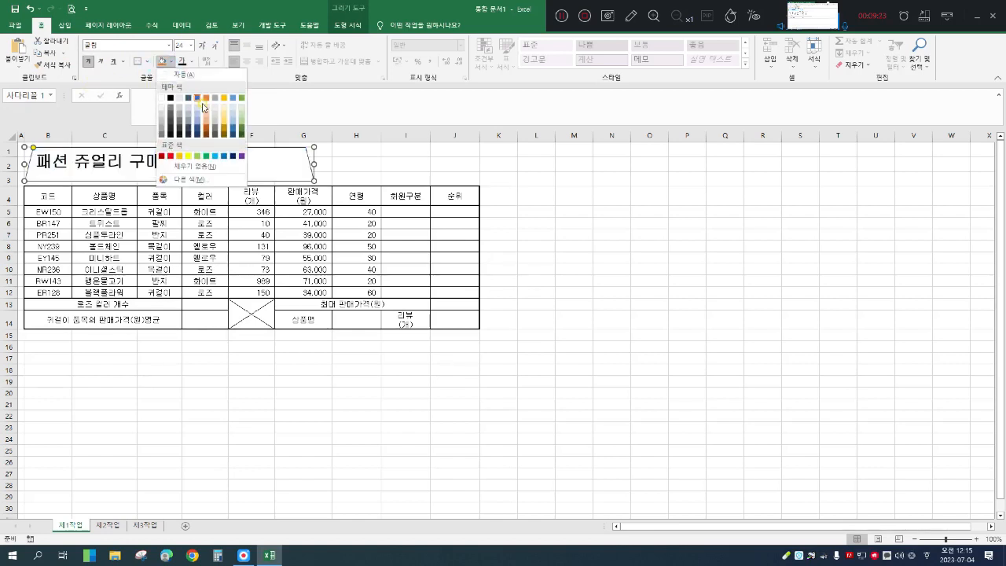
{"action": "left_click", "coordinate": [188, 156]}
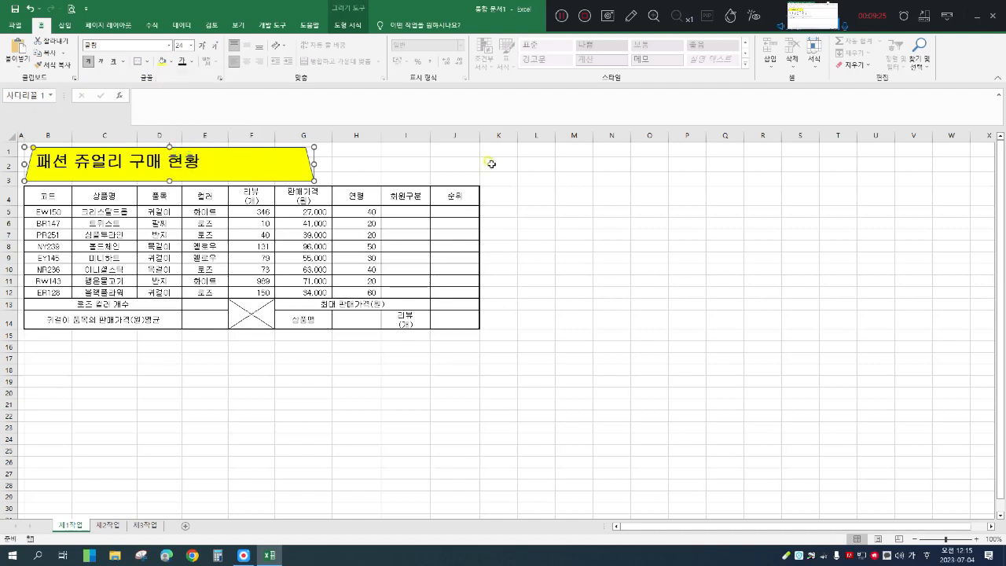
Give the trapezoid an outer shadow offset to the right, and center its text horizontally and vertically
{"action": "left_click", "coordinate": [354, 25]}
{"action": "left_click", "coordinate": [403, 69]}
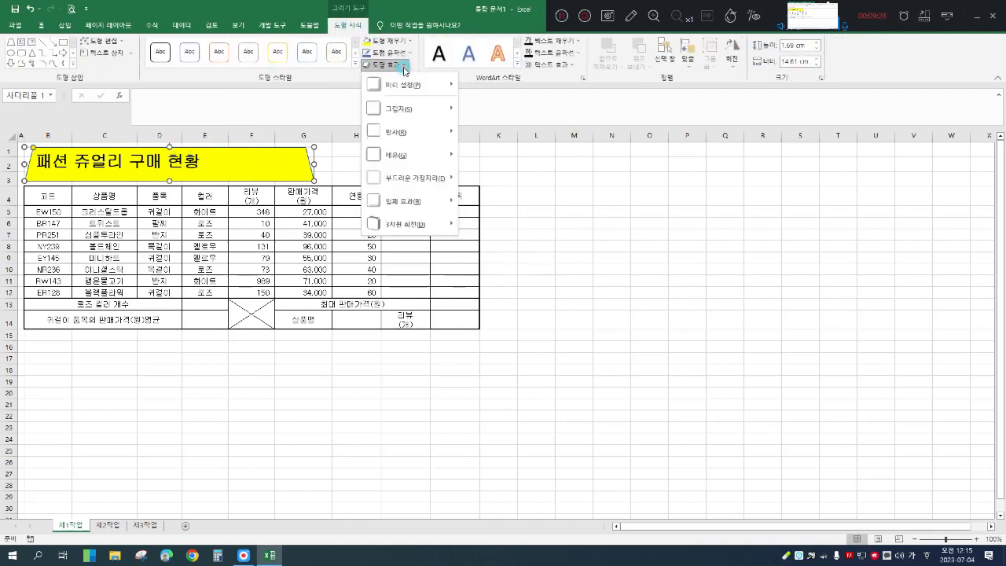
{"action": "mouse_move", "coordinate": [386, 113]}
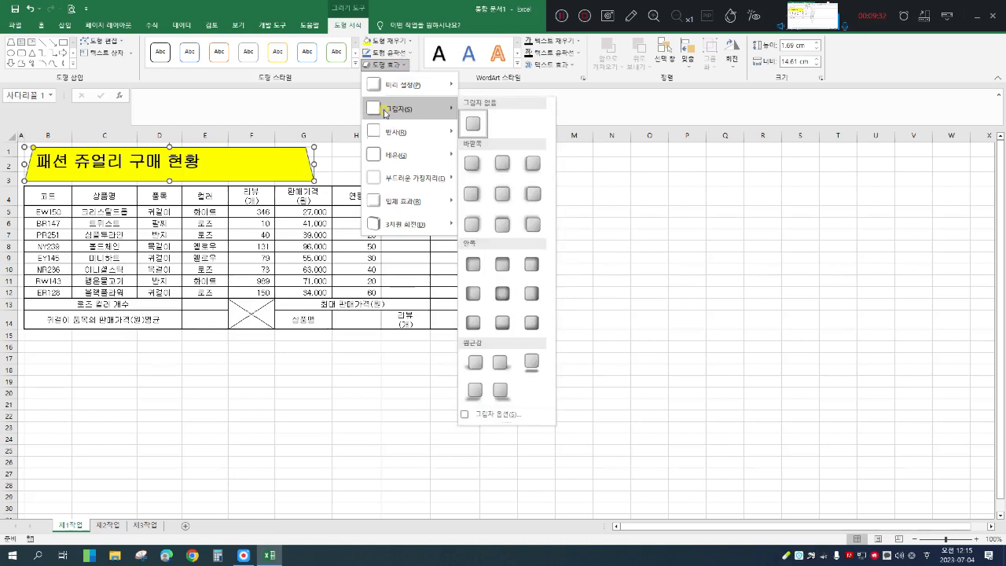
{"action": "left_click", "coordinate": [474, 202]}
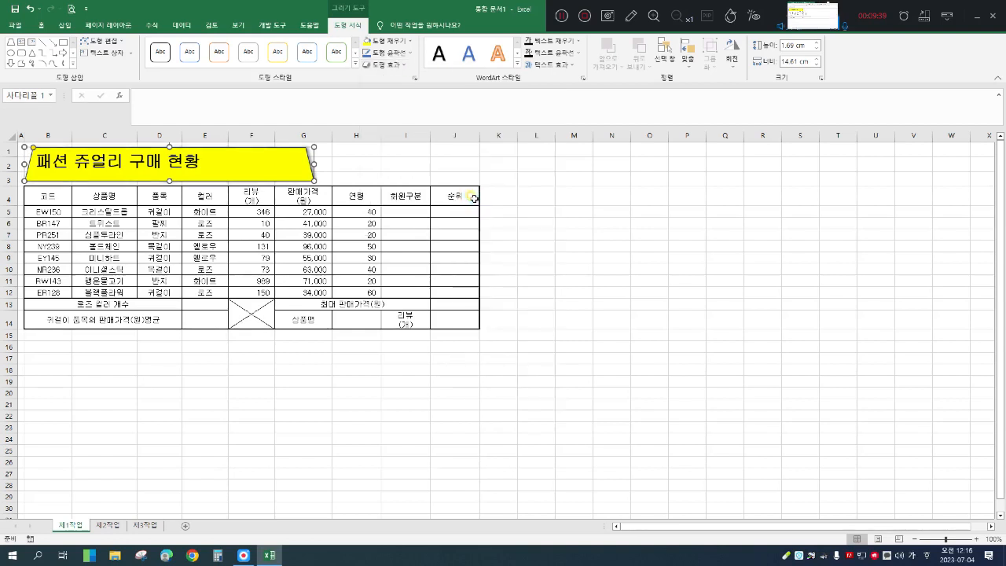
{"action": "left_click", "coordinate": [43, 26]}
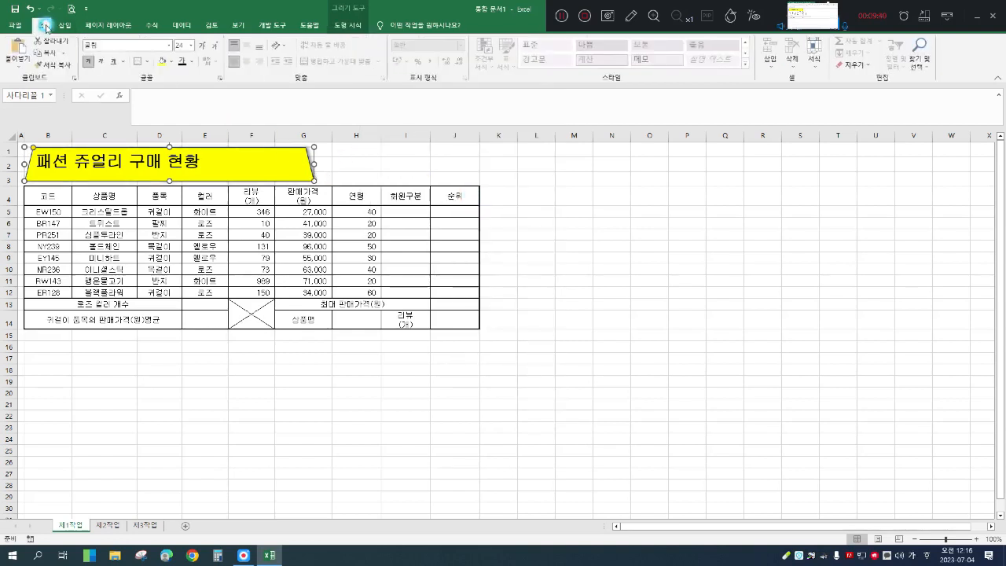
{"action": "left_click", "coordinate": [246, 63]}
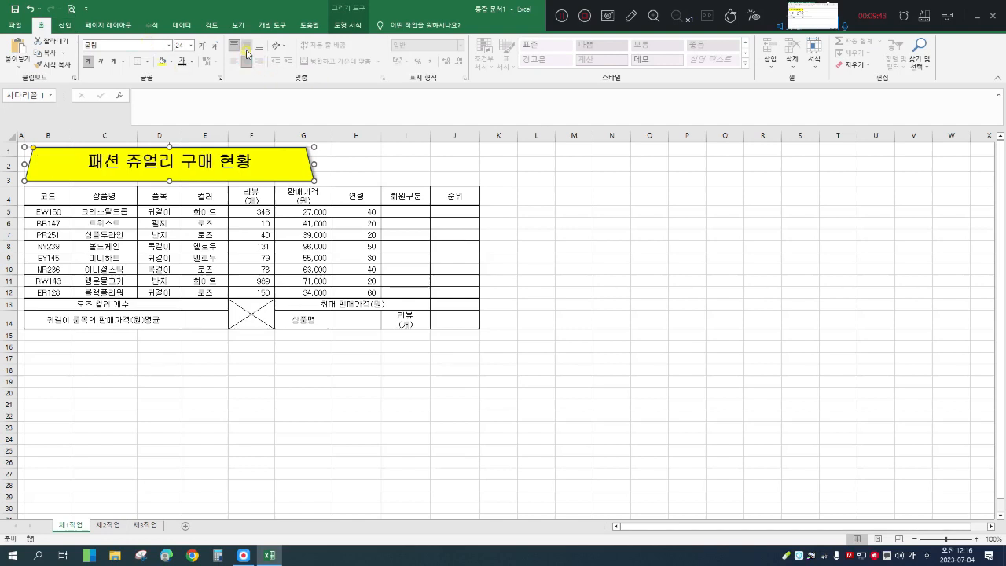
{"action": "left_click", "coordinate": [247, 48]}
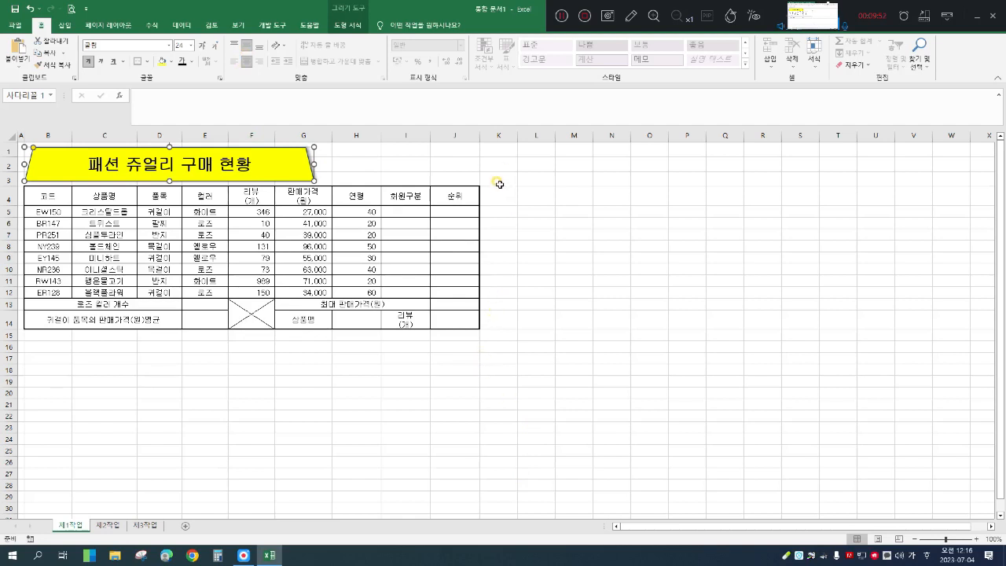
Enter the approval box labels 확인, 담당, 팀장 and 부장 in cells L15 to O15
{"action": "left_click", "coordinate": [529, 337]}
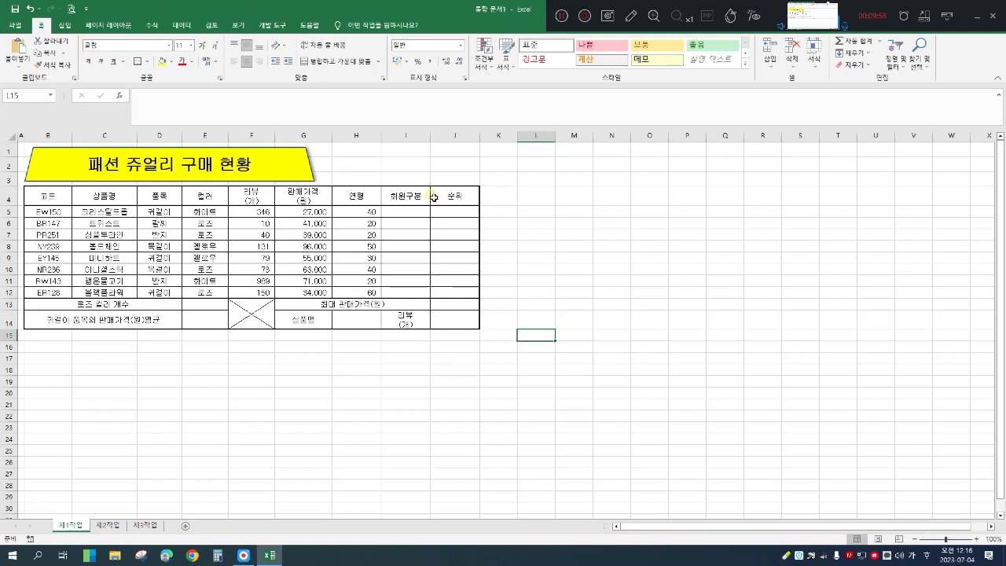
{"action": "type", "text": "확이"}
{"action": "key", "text": "Tab"}
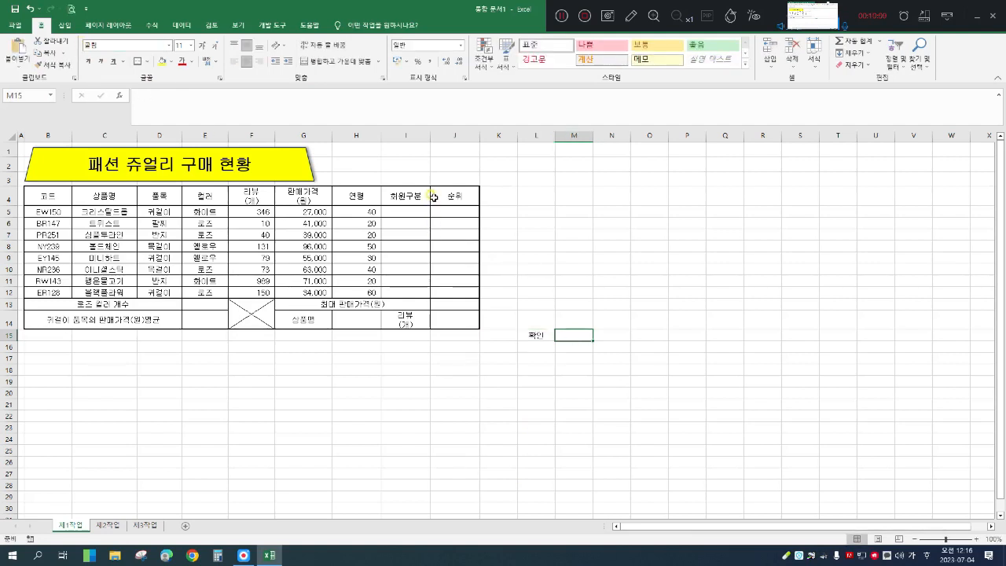
{"action": "type", "text": "님"}
{"action": "type", "text": "당"}
{"action": "key", "text": "Tab"}
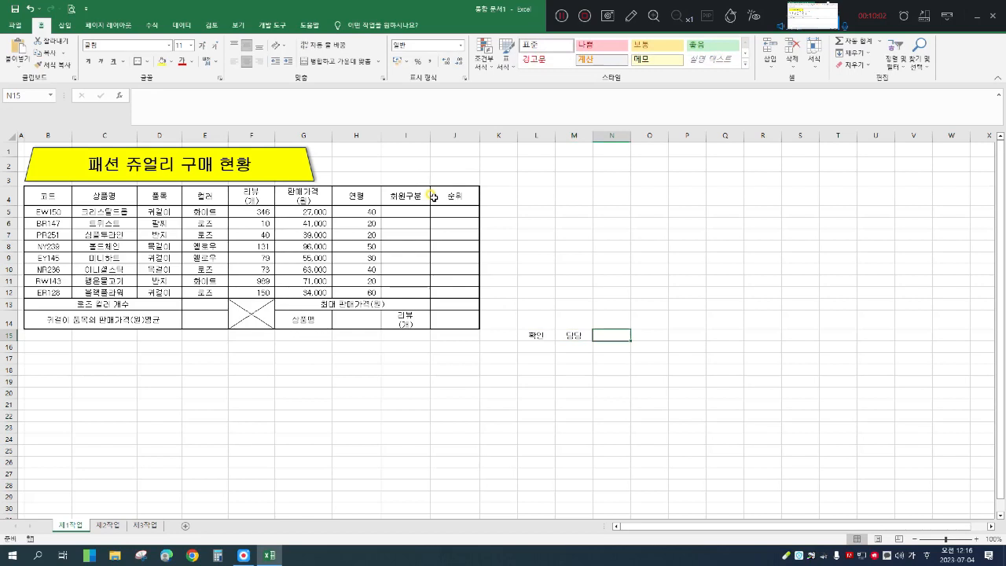
{"action": "type", "text": "팀ㅈ"}
{"action": "key", "text": "Tab"}
{"action": "type", "text": "부장"}
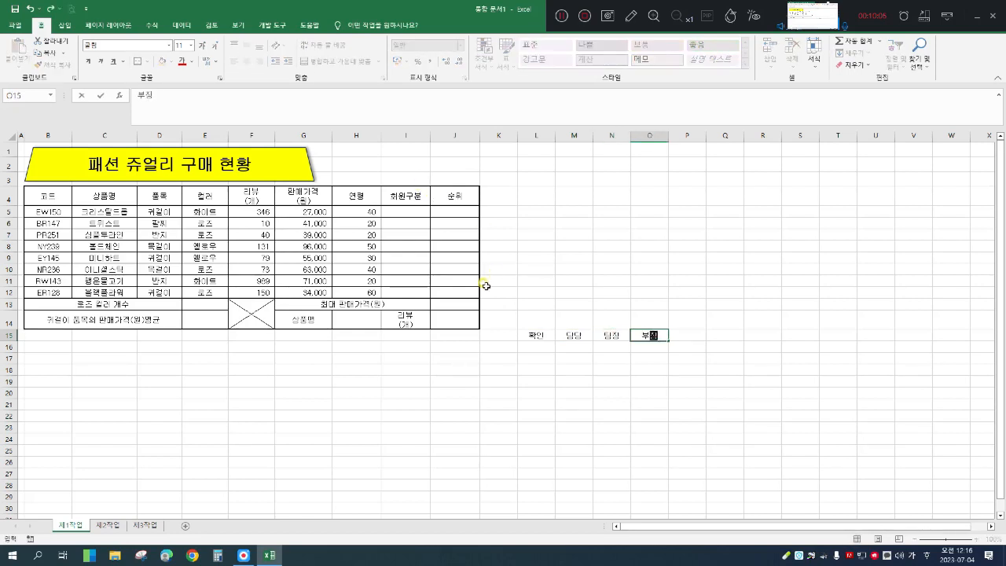
Apply all borders to L15:O16 and make row 16 about twice as high
{"action": "left_click_drag", "start_coordinate": [528, 330], "coordinate": [643, 340]}
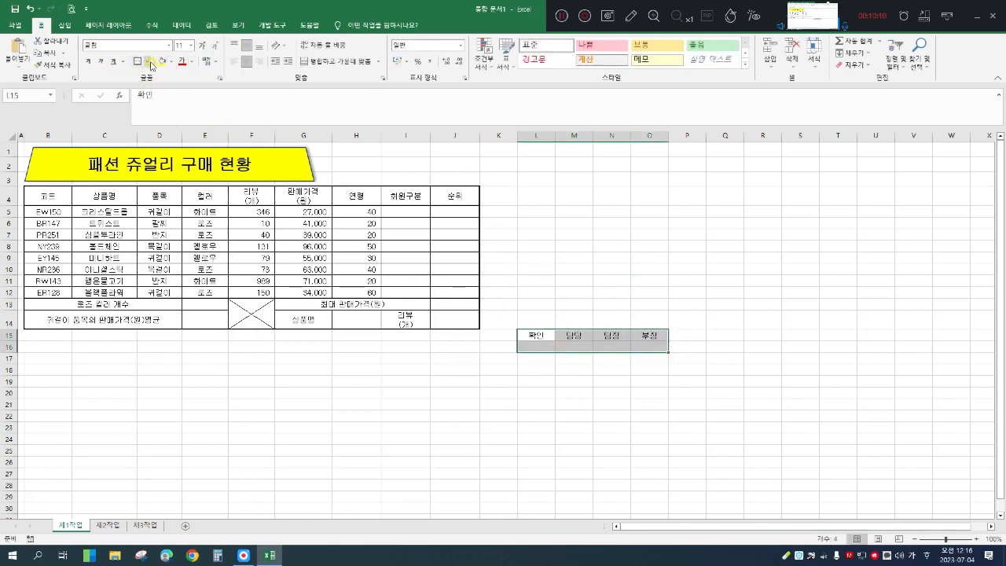
{"action": "left_click", "coordinate": [149, 62]}
{"action": "left_click", "coordinate": [172, 152]}
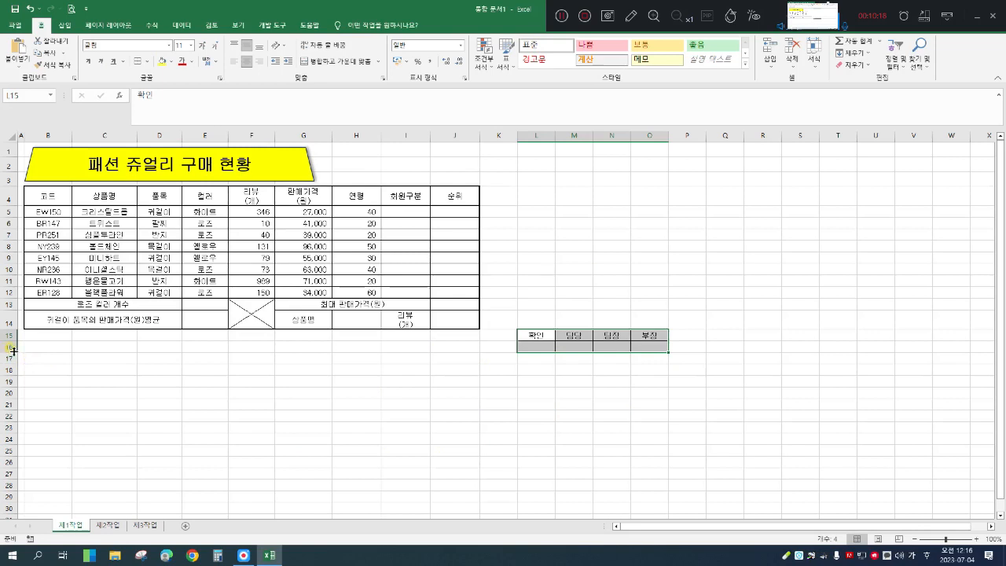
{"action": "left_click_drag", "start_coordinate": [12, 351], "coordinate": [13, 362]}
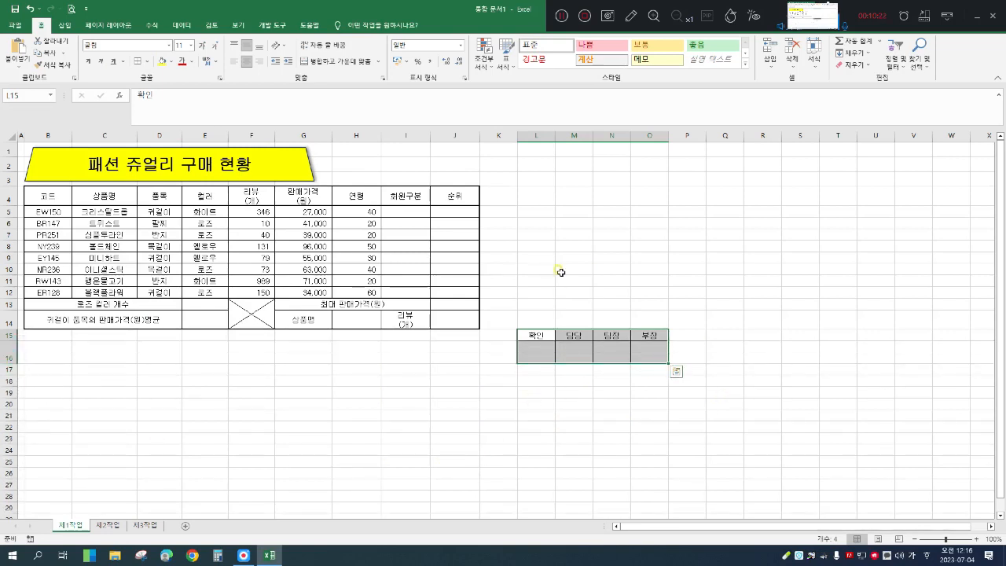
Merge L15:L16 with vertical text orientation for 확인, and narrow column L to fit it
{"action": "left_click_drag", "start_coordinate": [536, 337], "coordinate": [534, 355]}
{"action": "right_click", "coordinate": [534, 354]}
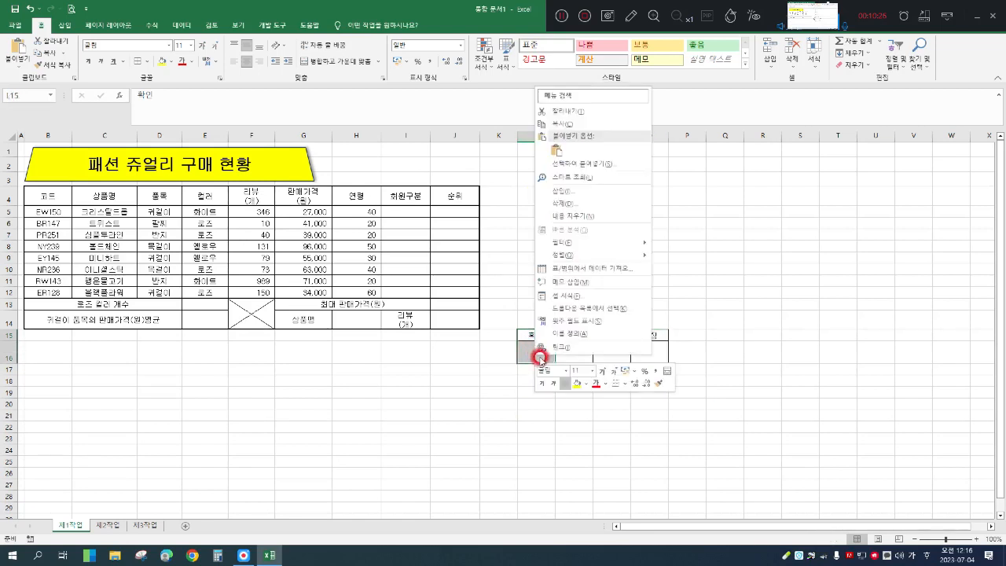
{"action": "left_click", "coordinate": [605, 300]}
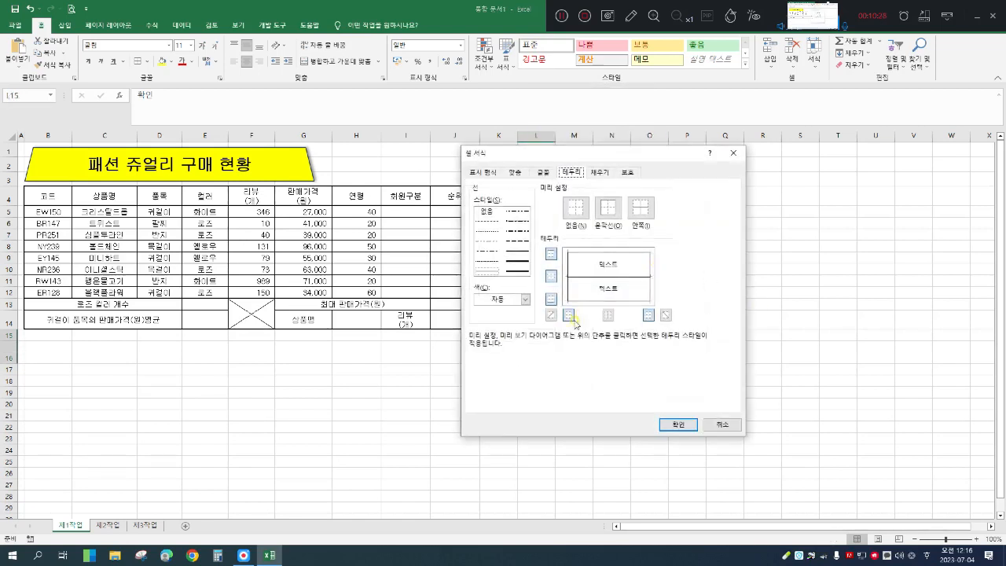
{"action": "left_click", "coordinate": [518, 180]}
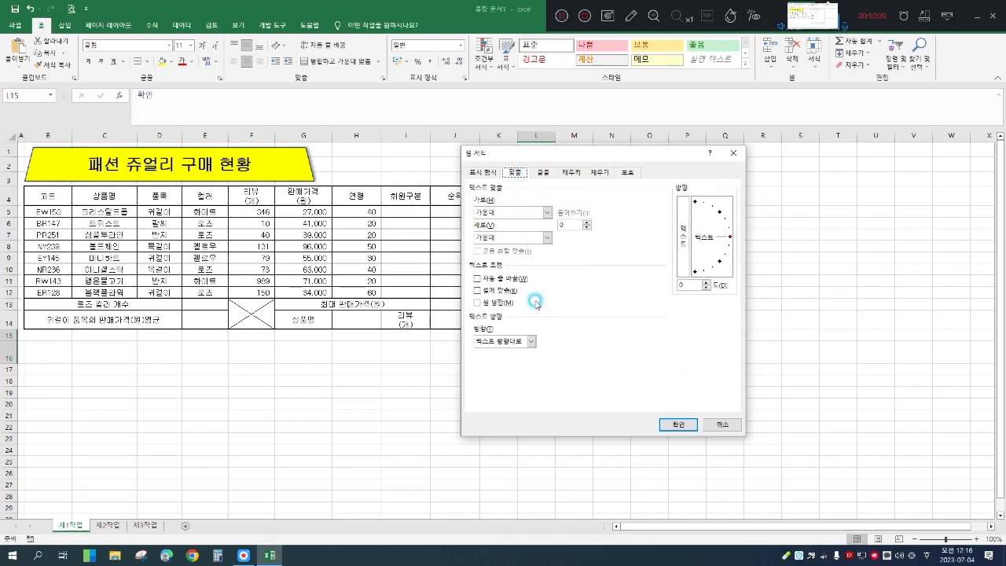
{"action": "left_click", "coordinate": [480, 303]}
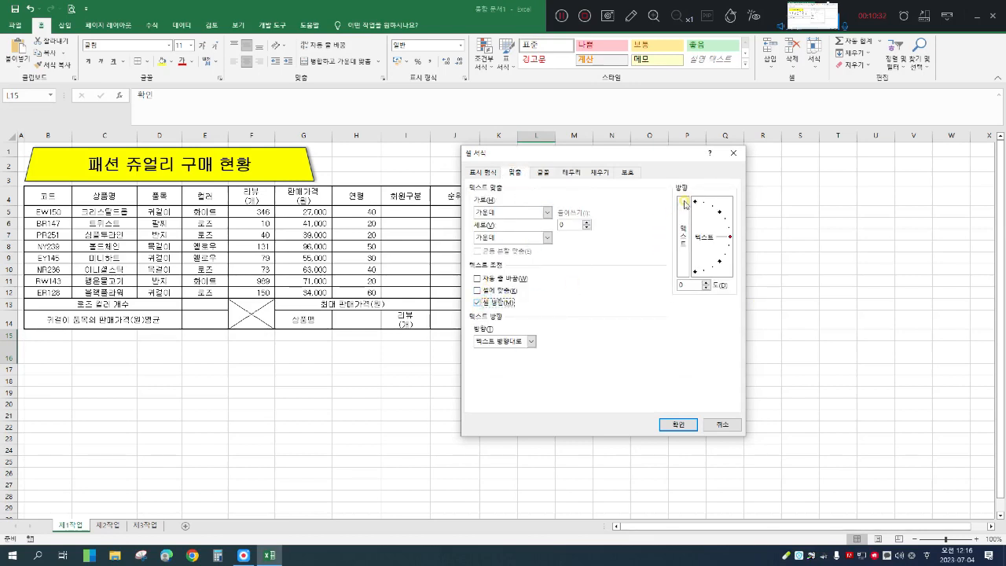
{"action": "left_click", "coordinate": [685, 250]}
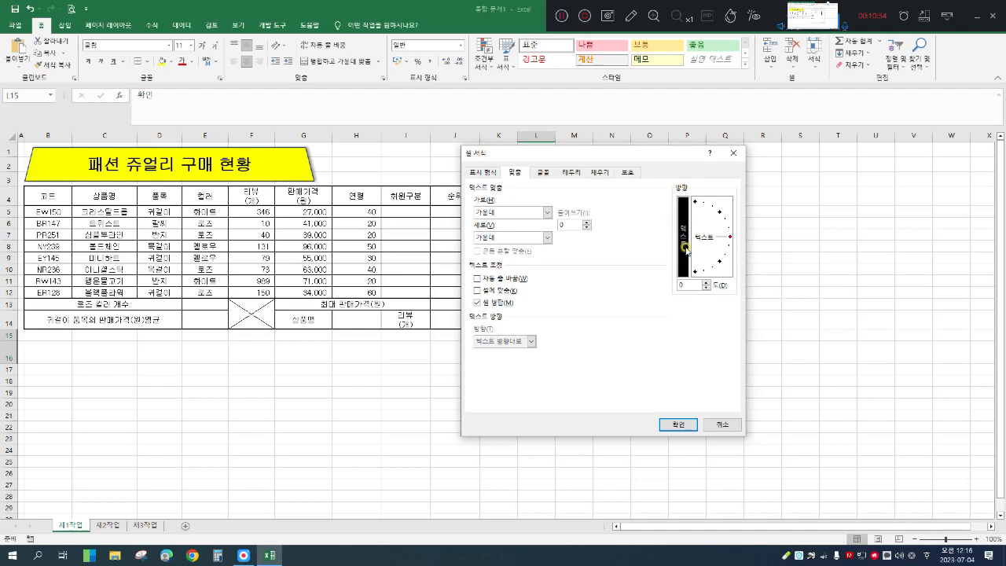
{"action": "left_click", "coordinate": [676, 425]}
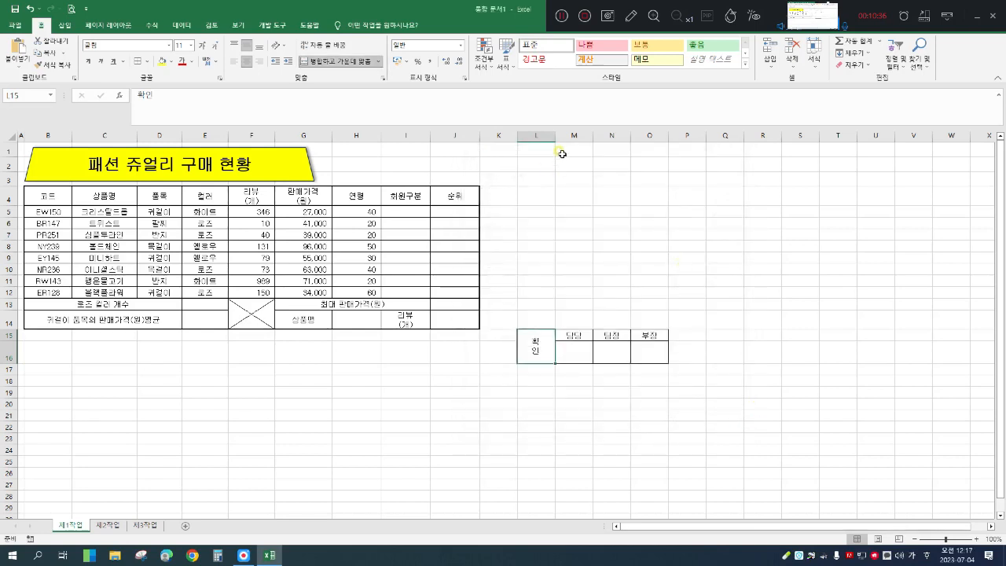
{"action": "left_click_drag", "start_coordinate": [558, 138], "coordinate": [534, 138]}
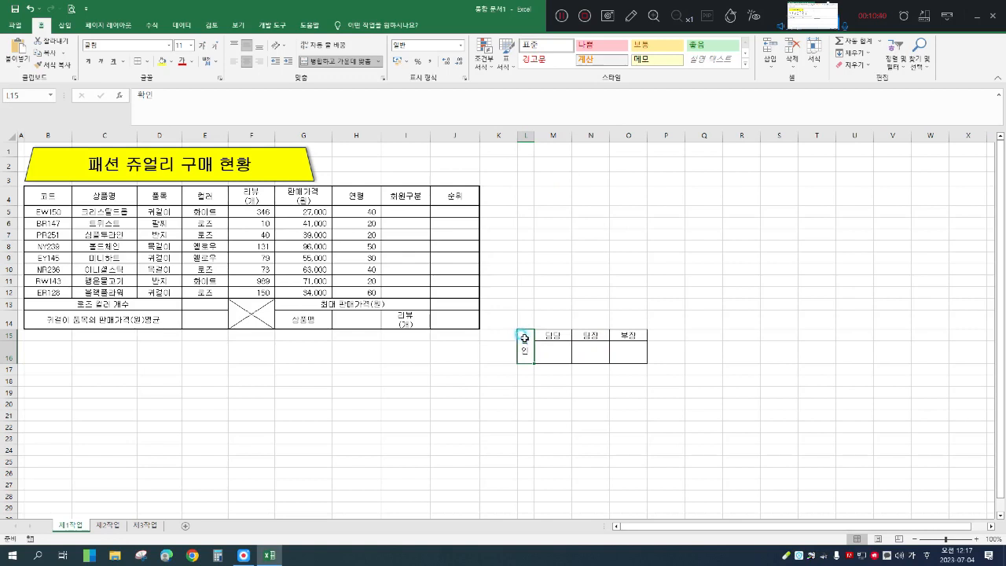
Copy L15:O16 as a picture as shown on screen, paste it at H1 and widen it to the outer edge of column J
{"action": "left_click_drag", "start_coordinate": [524, 338], "coordinate": [629, 347]}
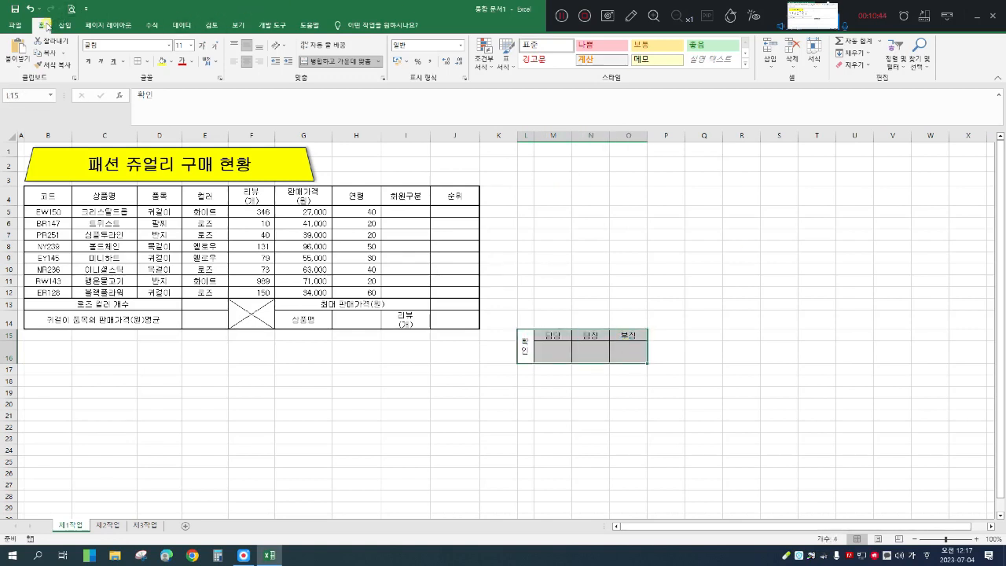
{"action": "left_click", "coordinate": [65, 55]}
{"action": "left_click", "coordinate": [69, 79]}
{"action": "left_click", "coordinate": [388, 223]}
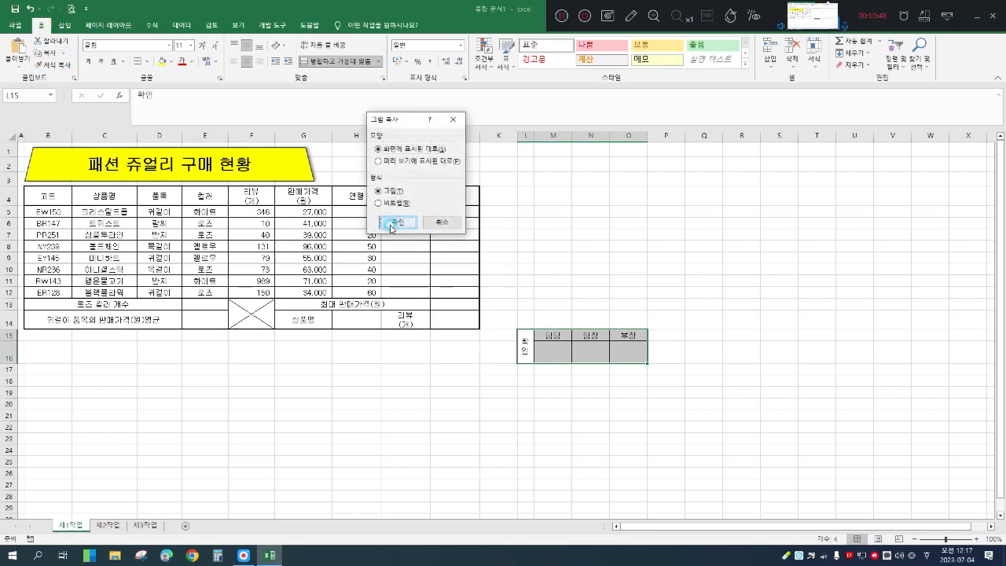
{"action": "left_click", "coordinate": [350, 154]}
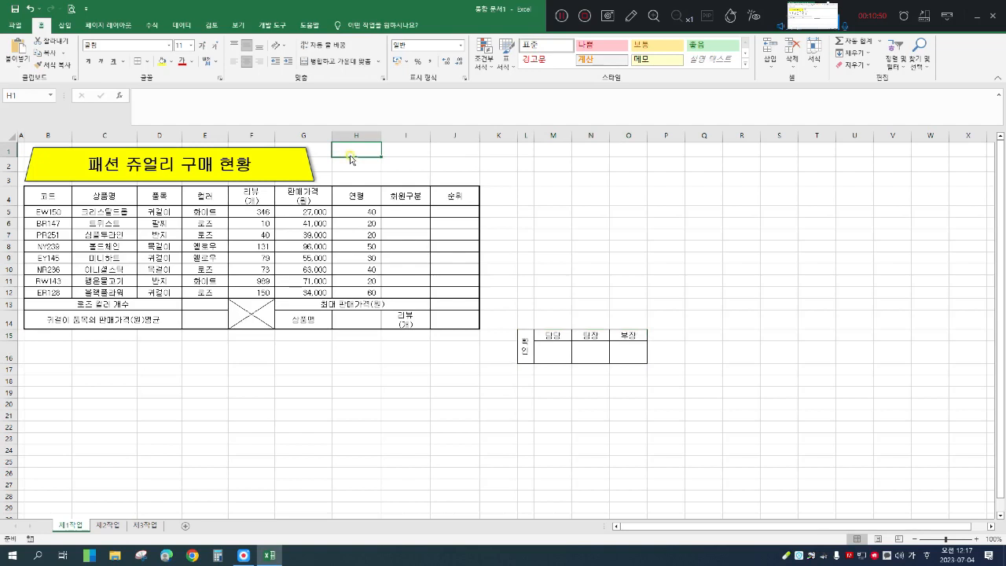
{"action": "key", "text": "ctrl+v"}
{"action": "left_click_drag", "start_coordinate": [386, 165], "coordinate": [393, 171]}
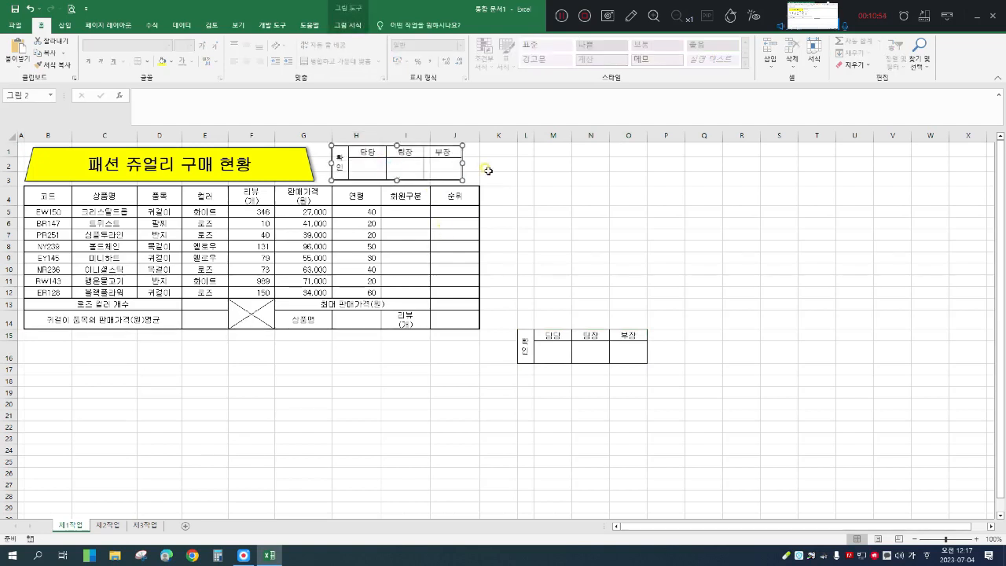
{"action": "left_click_drag", "start_coordinate": [463, 164], "coordinate": [479, 167]}
Clear all contents and formatting from the original approval box in L15:O16
{"action": "left_click_drag", "start_coordinate": [523, 350], "coordinate": [628, 355]}
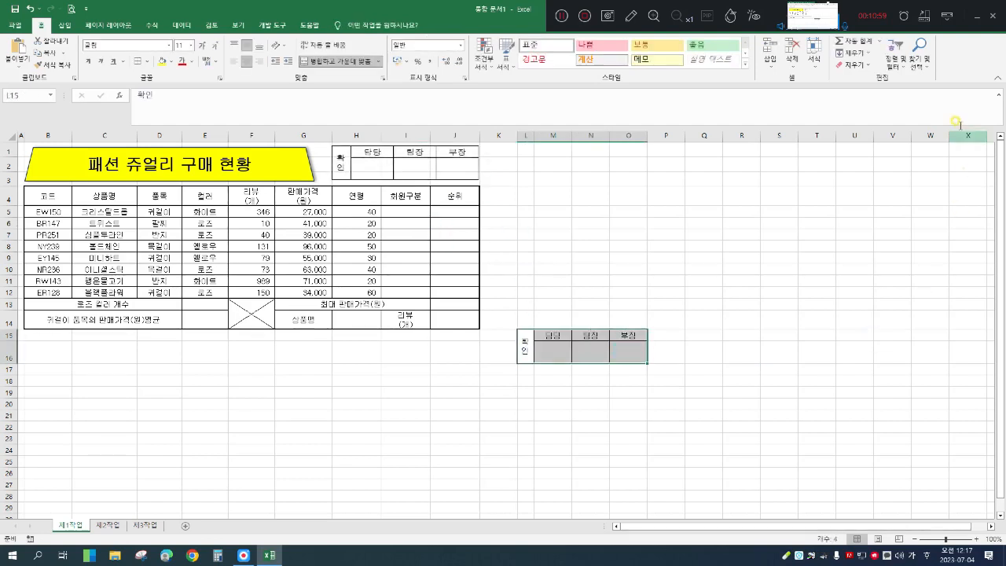
{"action": "left_click", "coordinate": [870, 68]}
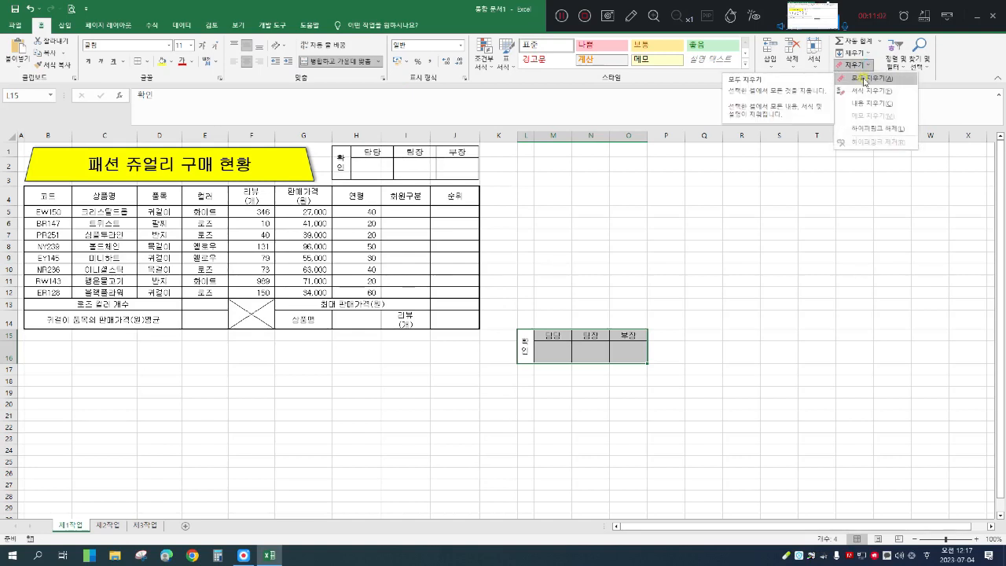
{"action": "left_click", "coordinate": [864, 79]}
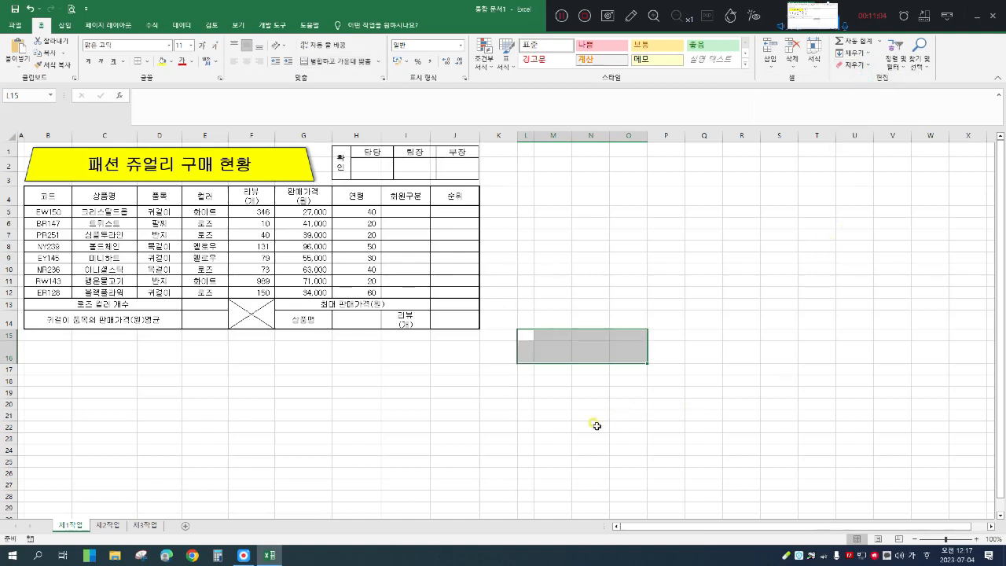
Fill the header cells B4:J4 together with G14 and I14 with the standard orange color
{"action": "left_click", "coordinate": [385, 436]}
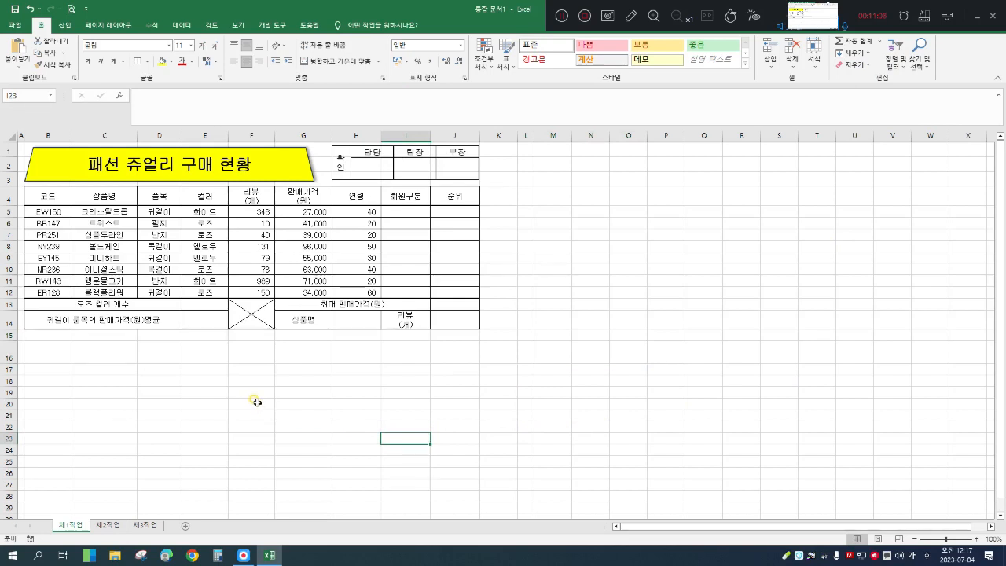
{"action": "left_click_drag", "start_coordinate": [41, 201], "coordinate": [453, 199]}
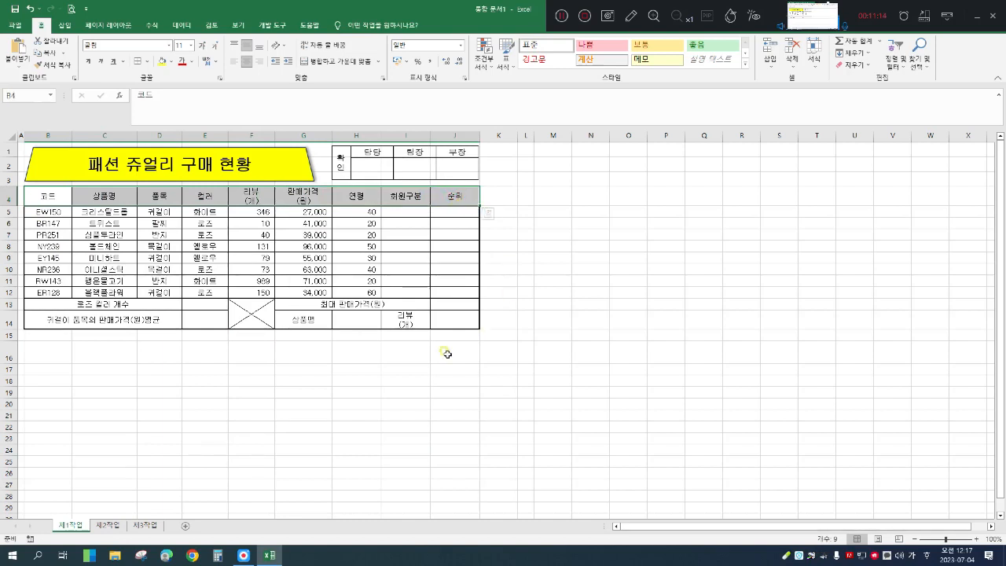
{"action": "left_click", "coordinate": [319, 321], "text": "ctrl"}
{"action": "left_click", "coordinate": [410, 322], "text": "ctrl"}
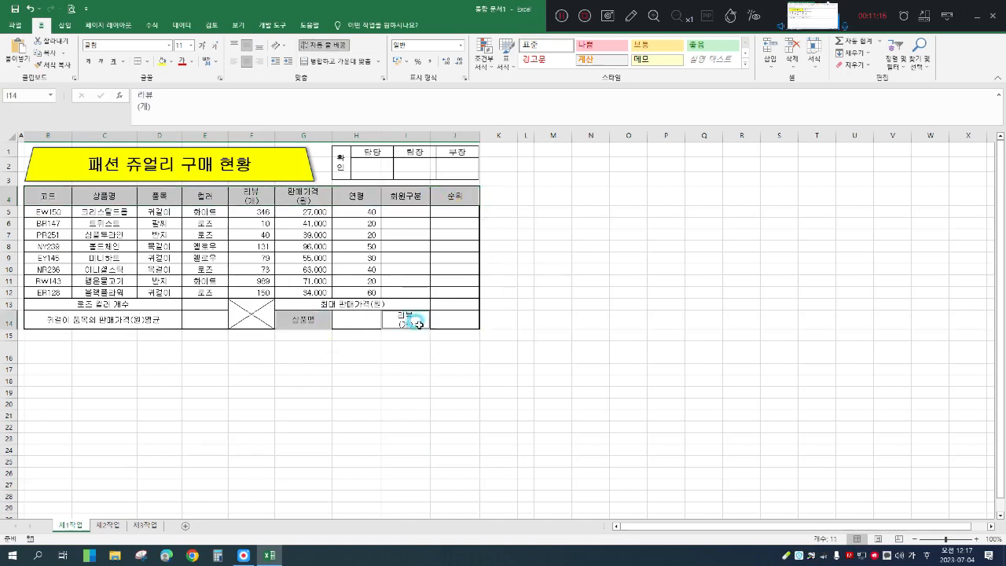
{"action": "left_click", "coordinate": [173, 62]}
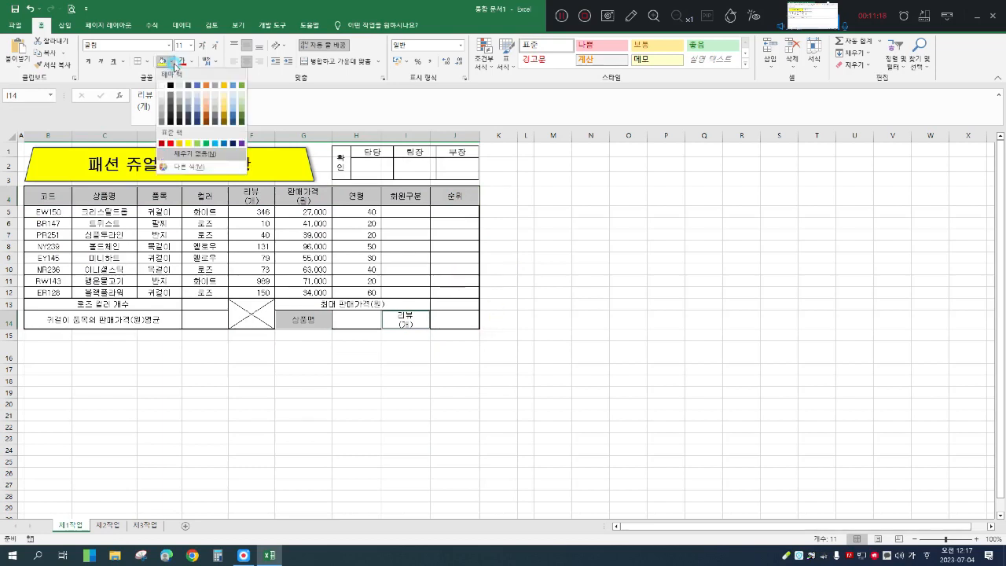
{"action": "left_click", "coordinate": [179, 144]}
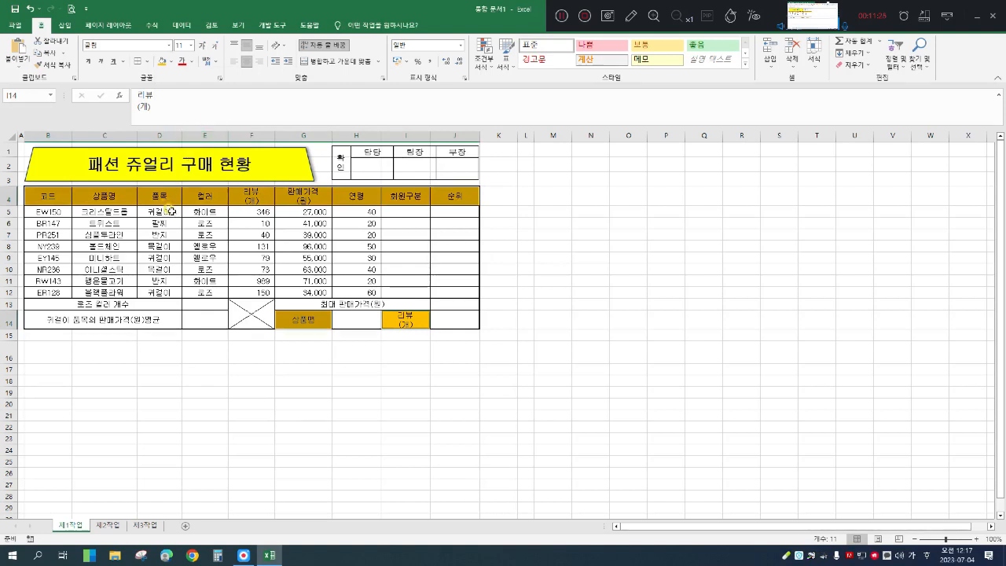
Add list data validation to H14 with source =$C$5:$C$12 and choose 크리스탈드롭 from its list
{"action": "left_click", "coordinate": [349, 323]}
{"action": "left_click", "coordinate": [182, 26]}
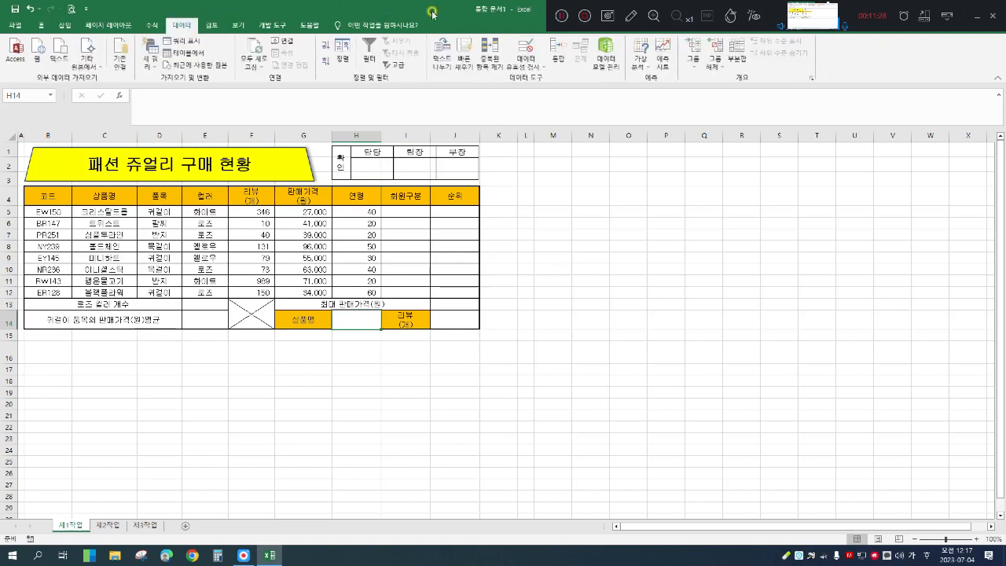
{"action": "left_click", "coordinate": [521, 69]}
{"action": "left_click", "coordinate": [535, 87]}
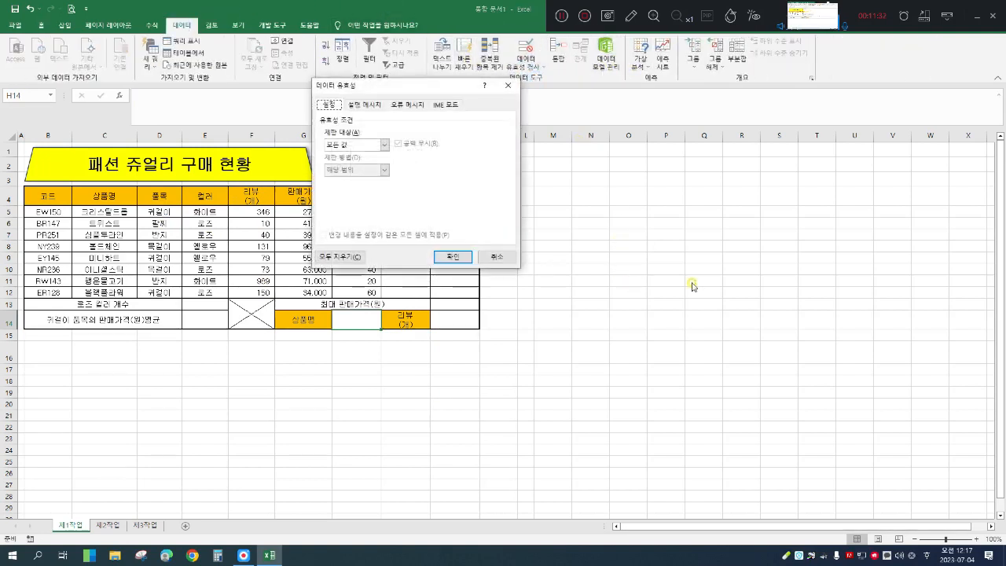
{"action": "left_click", "coordinate": [354, 144]}
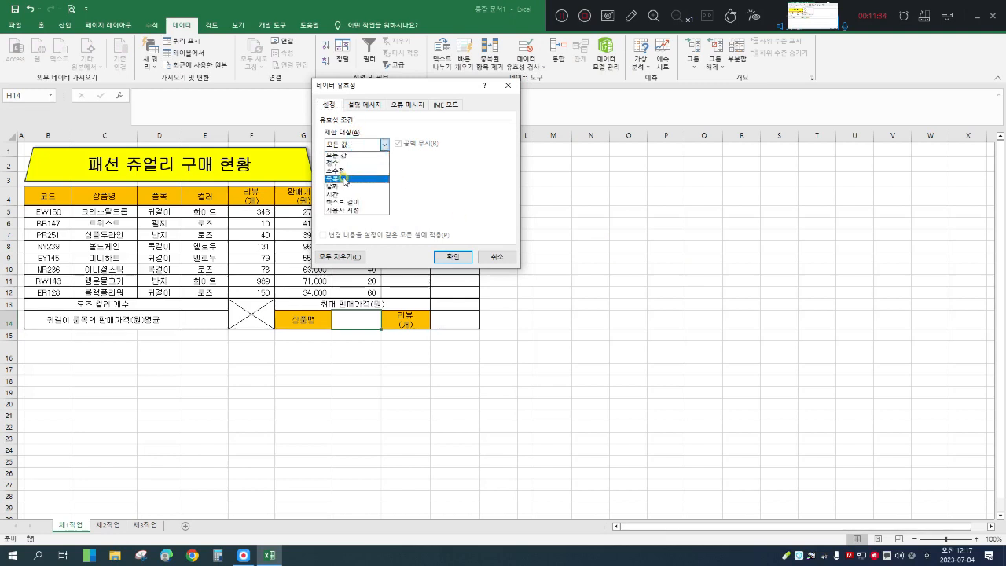
{"action": "left_click", "coordinate": [344, 179]}
{"action": "left_click_drag", "start_coordinate": [387, 88], "coordinate": [583, 134]}
{"action": "left_click", "coordinate": [574, 235]}
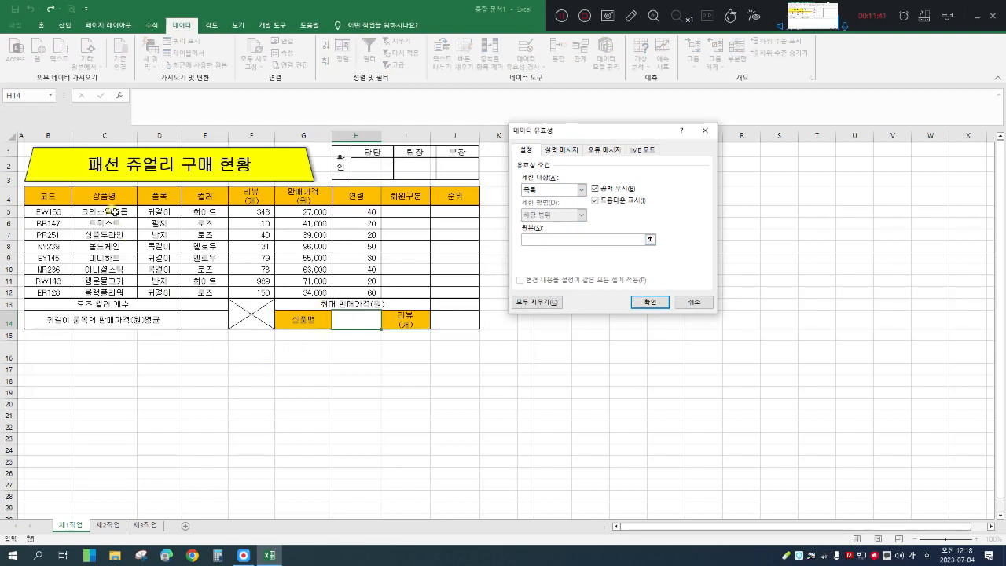
{"action": "left_click_drag", "start_coordinate": [115, 212], "coordinate": [114, 288]}
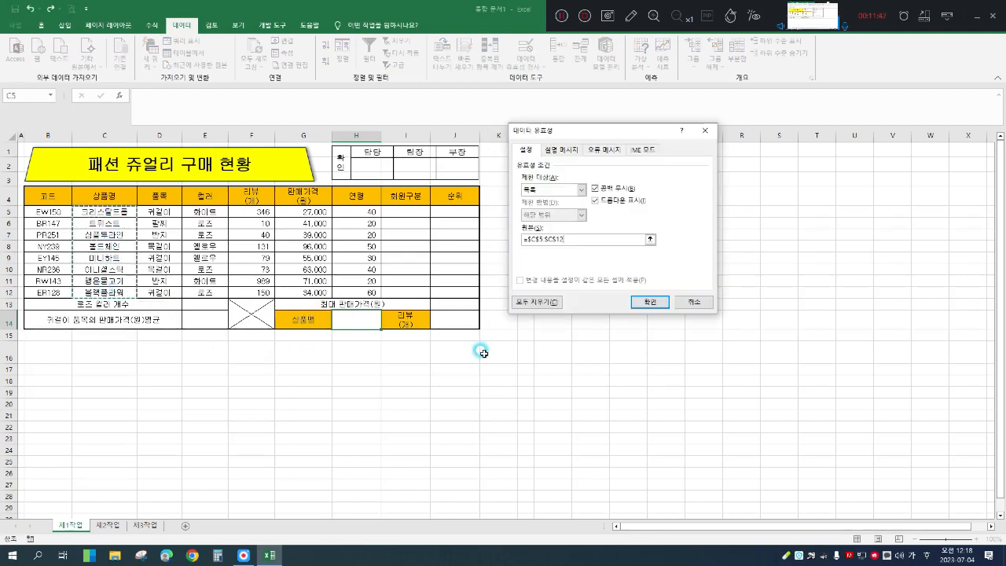
{"action": "left_click", "coordinate": [650, 303]}
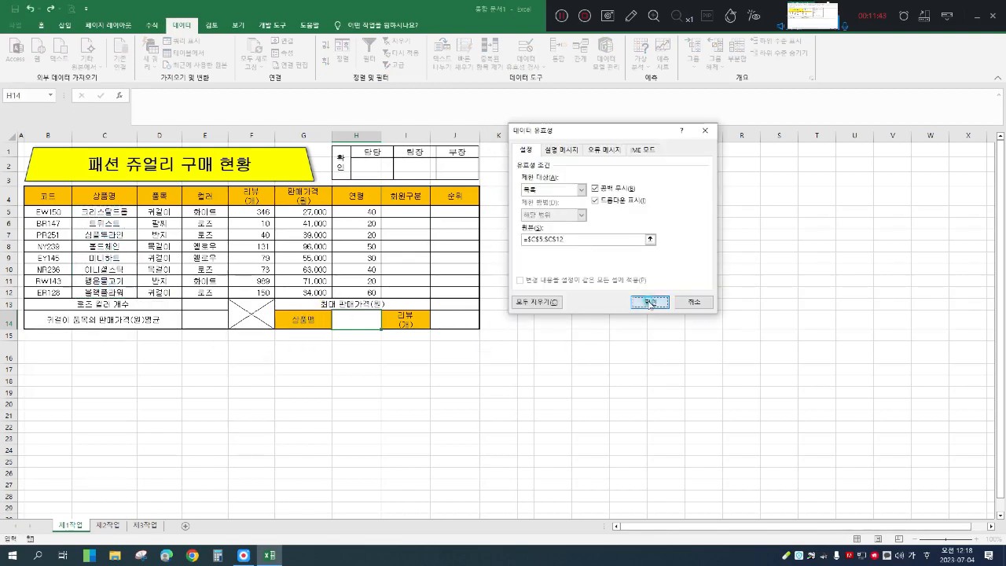
{"action": "left_click", "coordinate": [386, 324]}
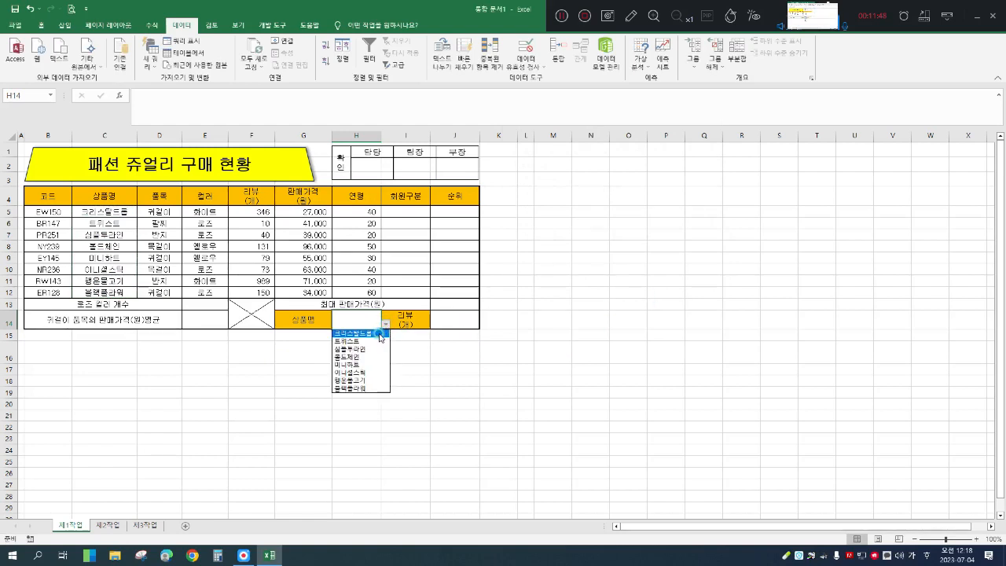
{"action": "left_click", "coordinate": [381, 334]}
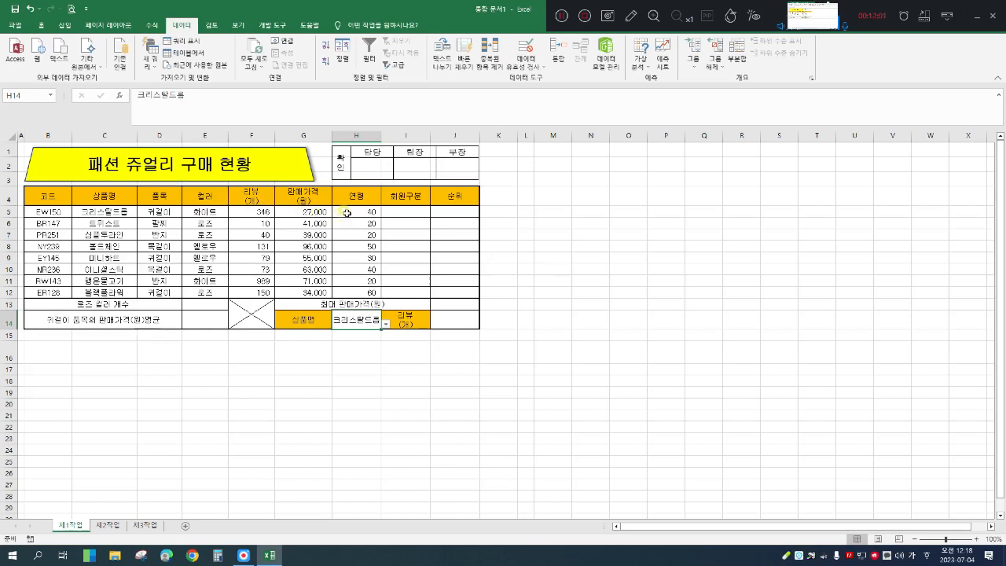
Apply the custom number format #,##0대 to the 연령 values in H5:H12
{"action": "left_click_drag", "start_coordinate": [347, 213], "coordinate": [347, 291]}
{"action": "right_click", "coordinate": [347, 291]}
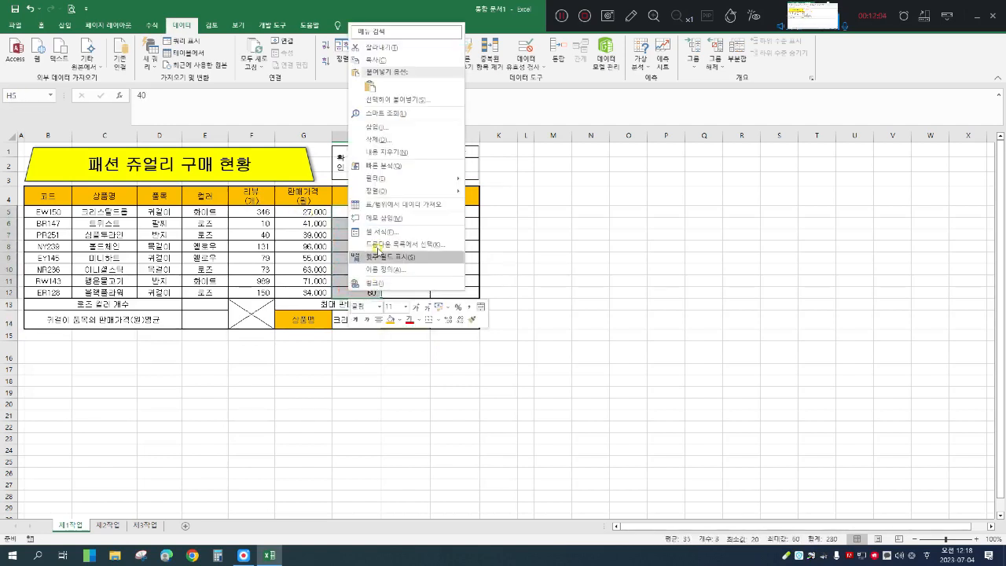
{"action": "left_click", "coordinate": [385, 235]}
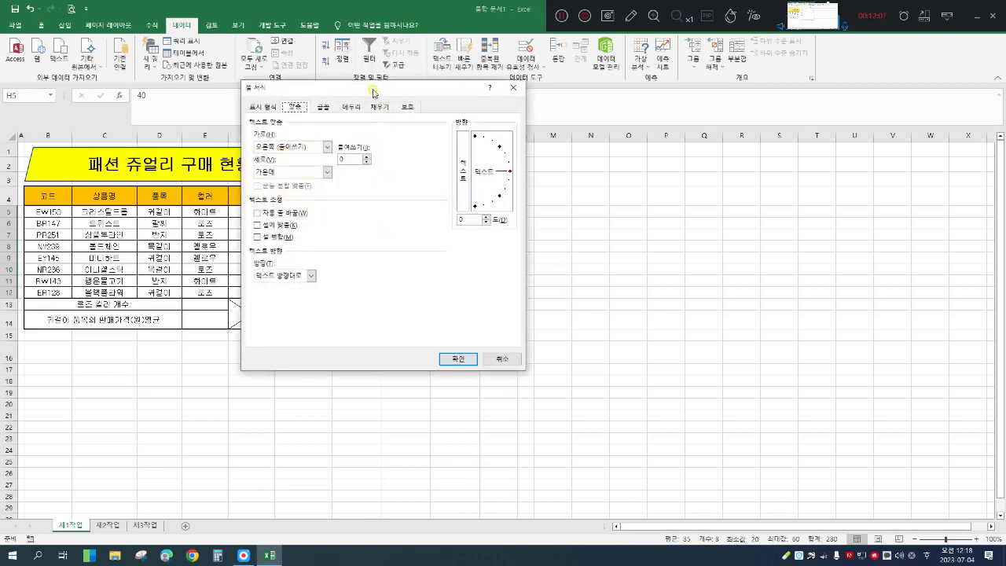
{"action": "left_click_drag", "start_coordinate": [371, 85], "coordinate": [641, 138]}
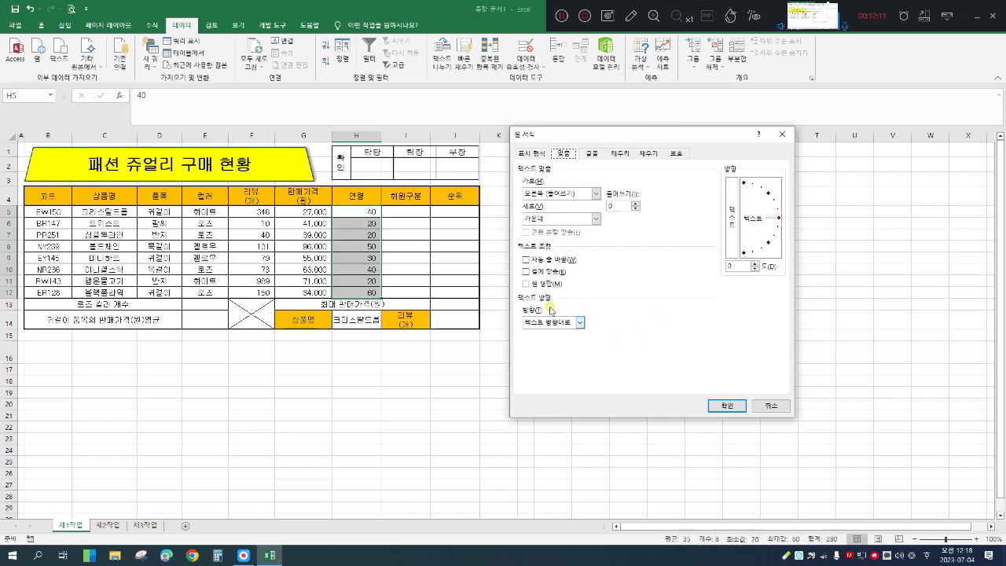
{"action": "left_click", "coordinate": [530, 155]}
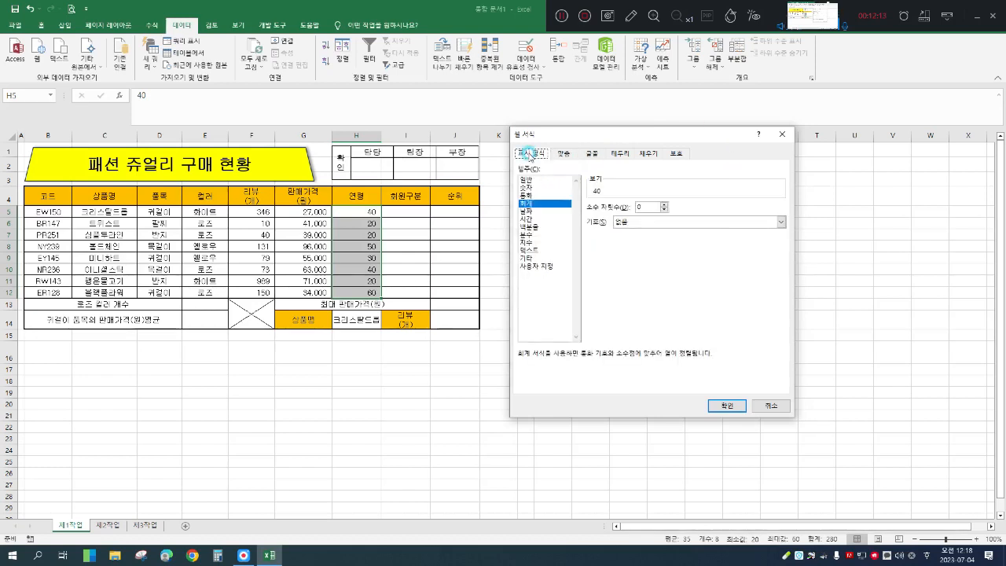
{"action": "left_click", "coordinate": [536, 266]}
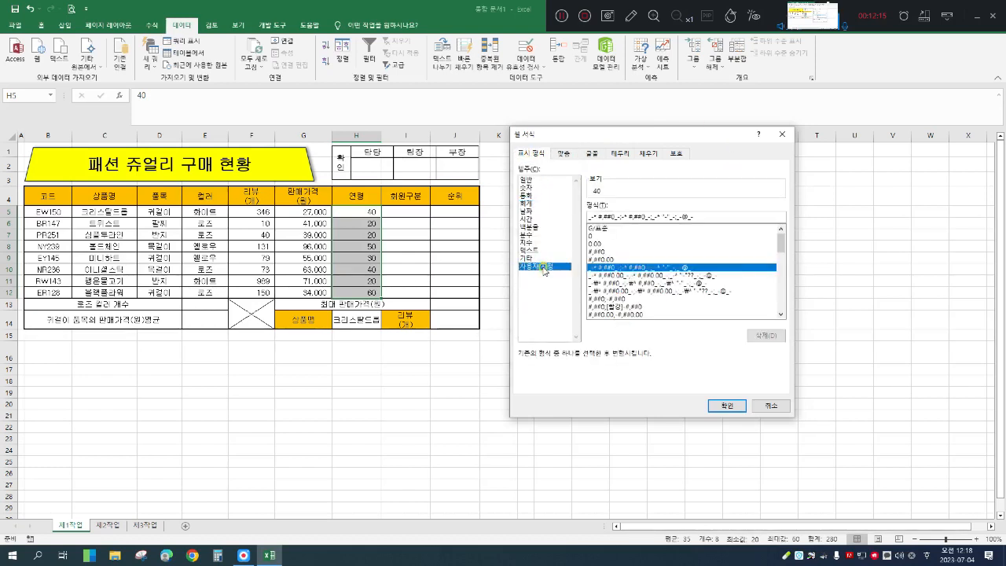
{"action": "left_click", "coordinate": [610, 230]}
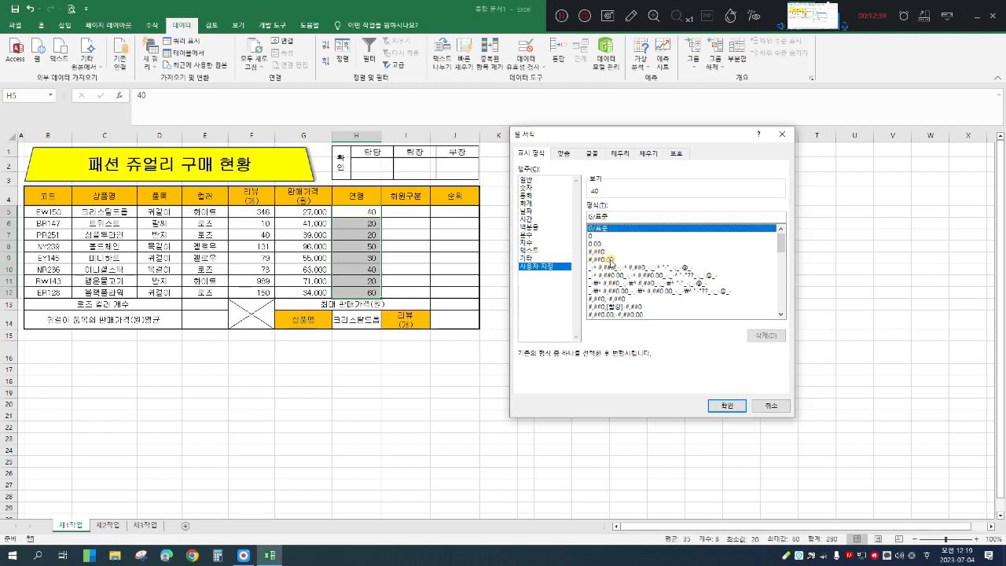
{"action": "left_click", "coordinate": [606, 251]}
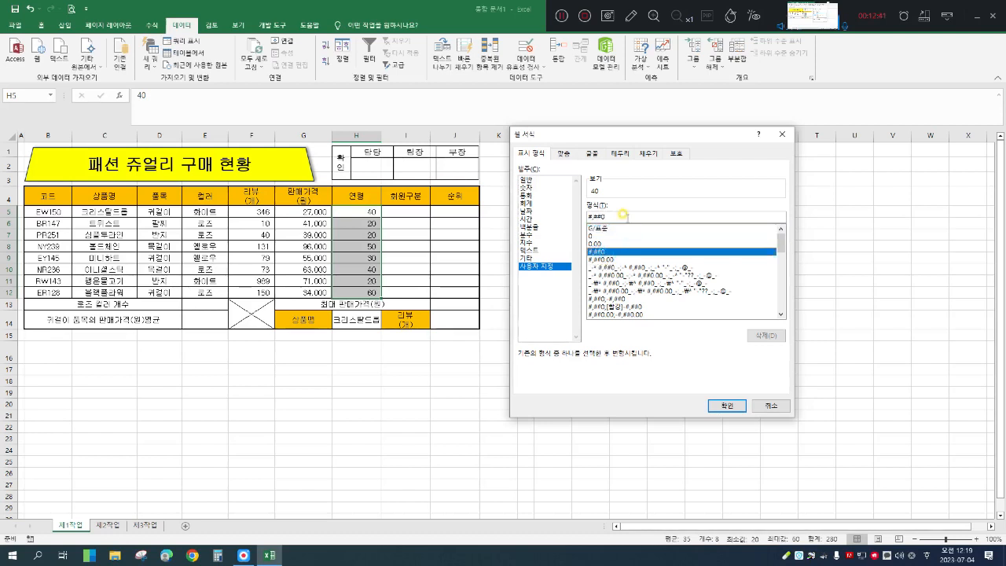
{"action": "left_click", "coordinate": [623, 213]}
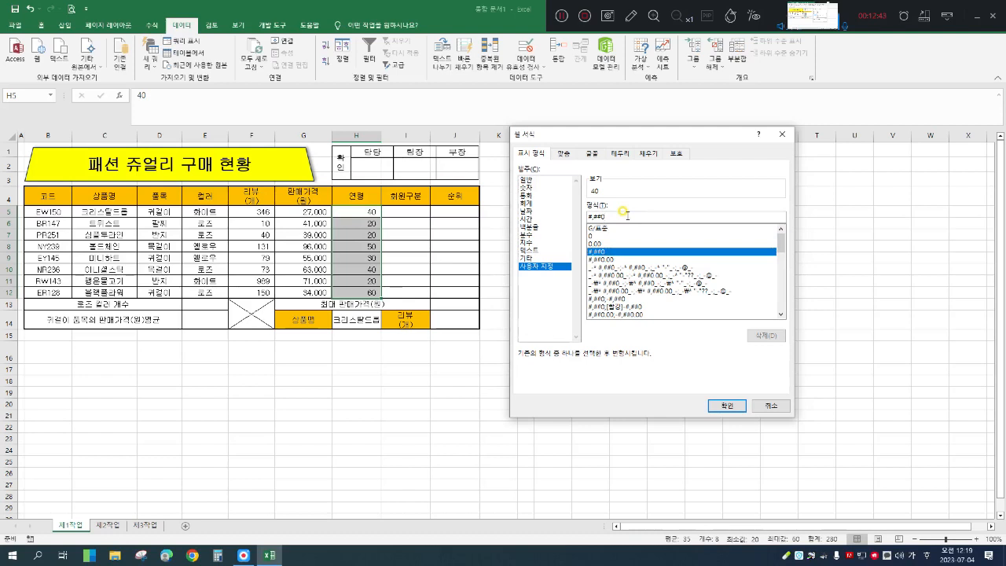
{"action": "type", "text": "대"}
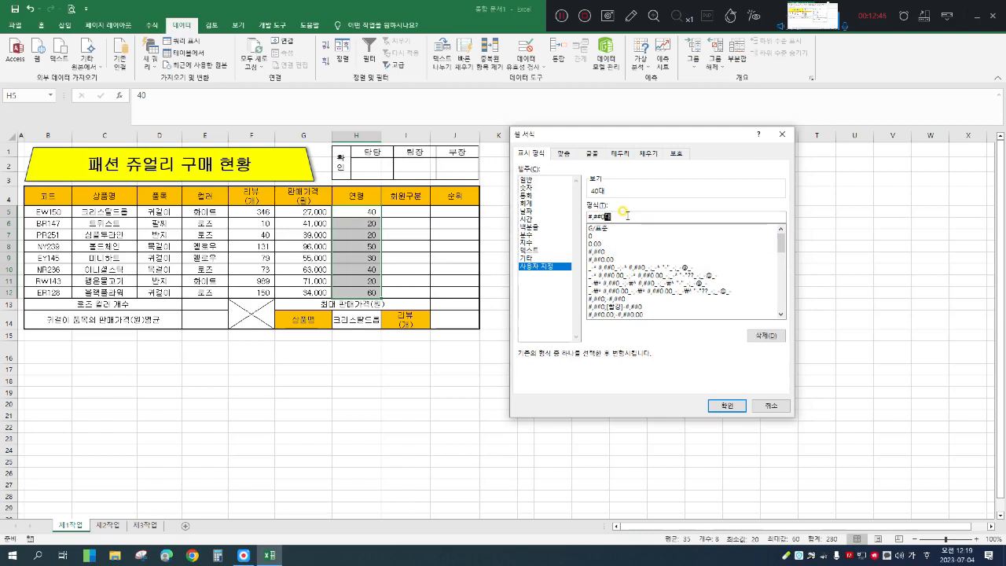
{"action": "left_click", "coordinate": [718, 405]}
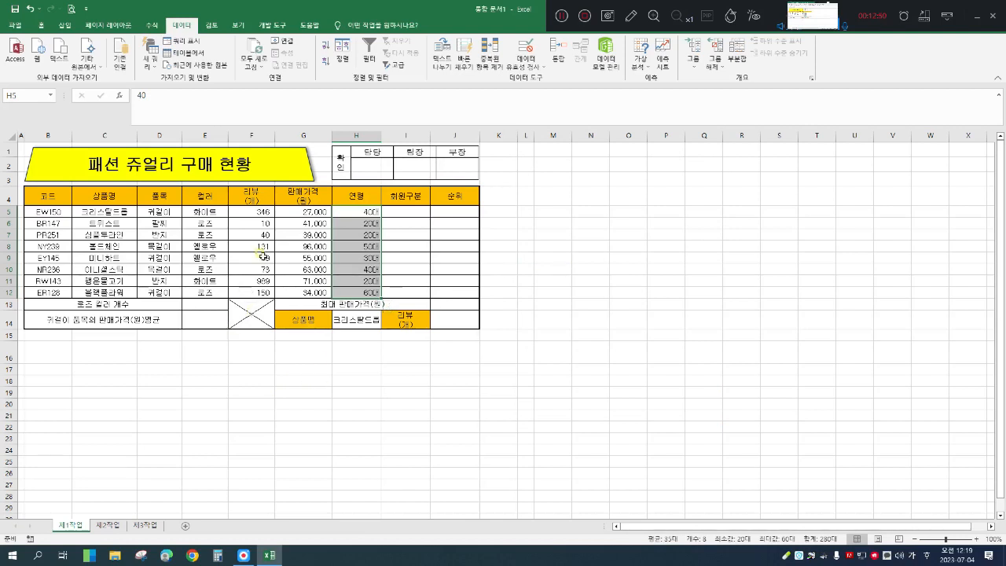
Define the name 컬러 for the range E5:E12
{"action": "left_click_drag", "start_coordinate": [201, 213], "coordinate": [204, 291]}
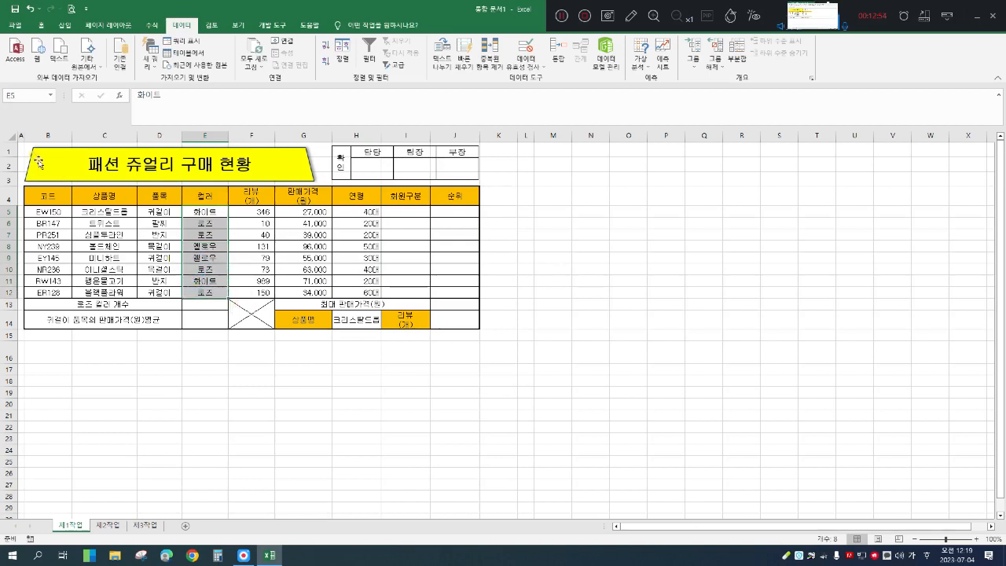
{"action": "left_click", "coordinate": [25, 96]}
{"action": "type", "text": "컬러"}
{"action": "left_click", "coordinate": [191, 414]}
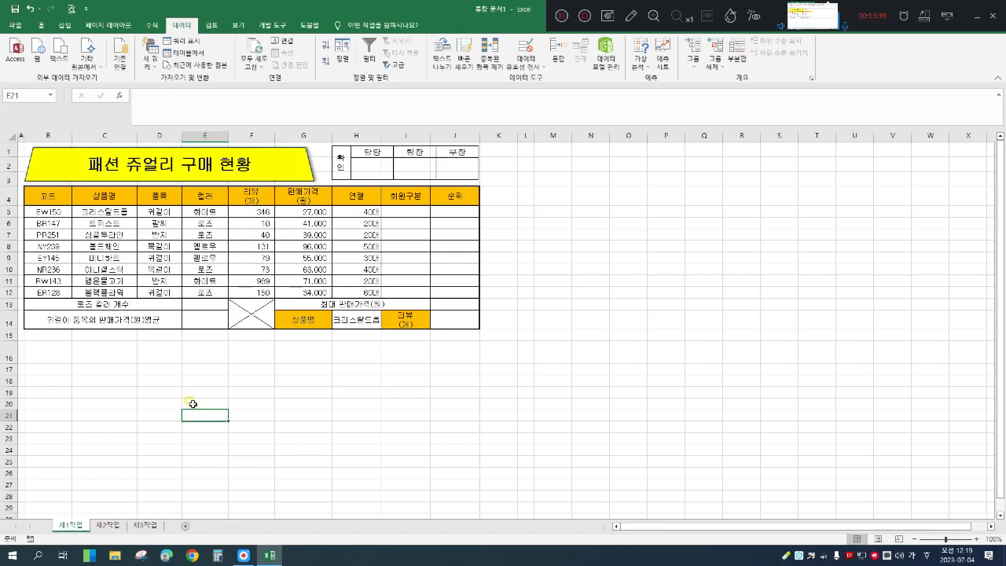
Create a formula-based conditional formatting rule for B5:J12 with the formula =$G5>=60000
{"action": "mouse_move", "coordinate": [48, 212]}
{"action": "left_mouse_down"}
{"action": "mouse_move", "coordinate": [395, 261]}
{"action": "mouse_move", "coordinate": [448, 291]}
{"action": "left_mouse_up"}
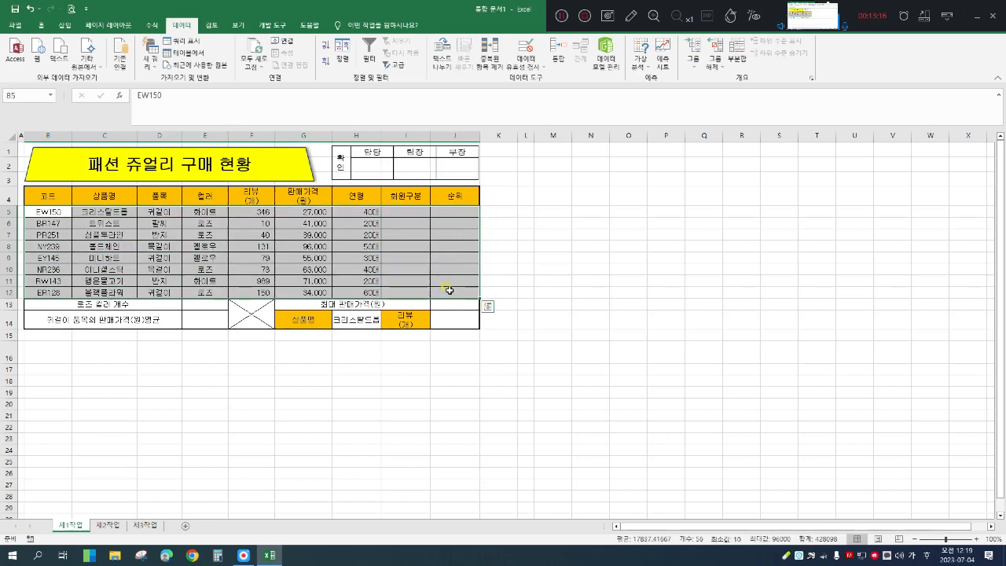
{"action": "left_click", "coordinate": [41, 24]}
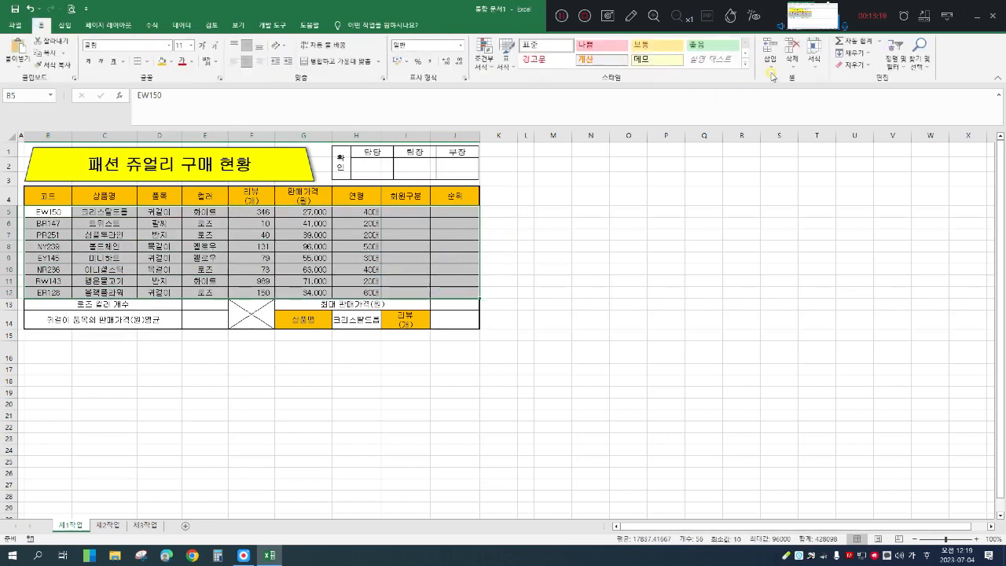
{"action": "left_click", "coordinate": [484, 69]}
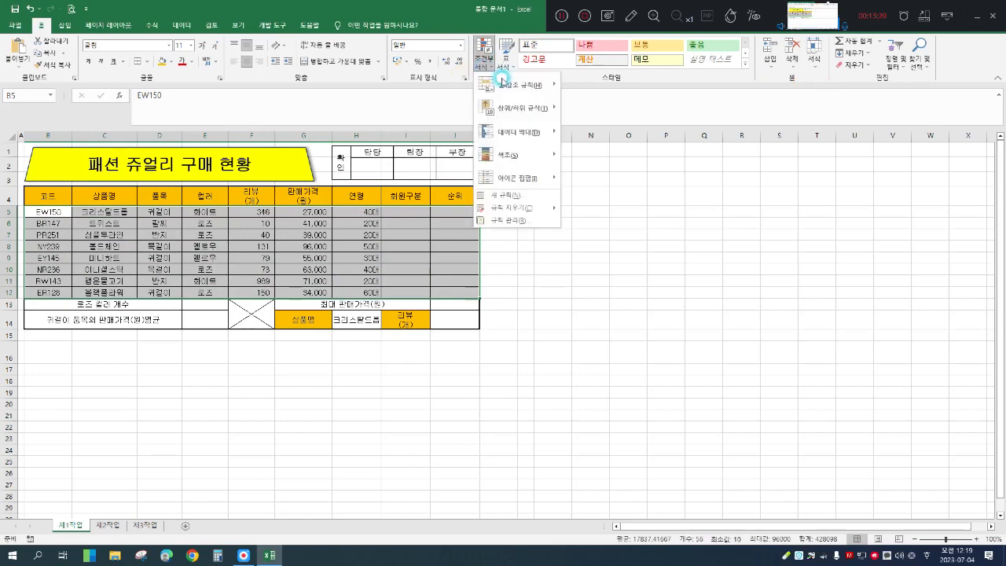
{"action": "left_click", "coordinate": [530, 196]}
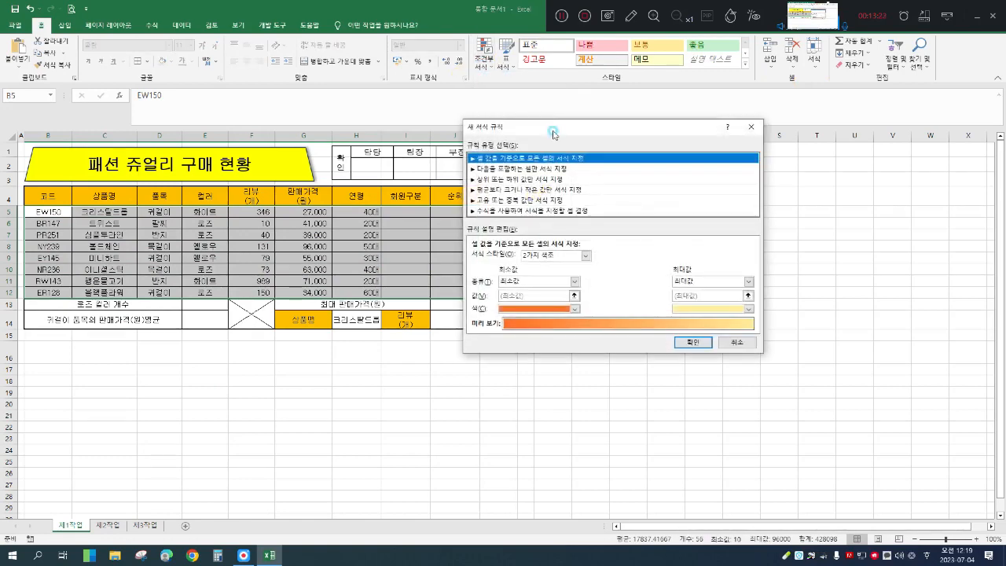
{"action": "left_click_drag", "start_coordinate": [553, 132], "coordinate": [656, 125]}
{"action": "left_click", "coordinate": [588, 204]}
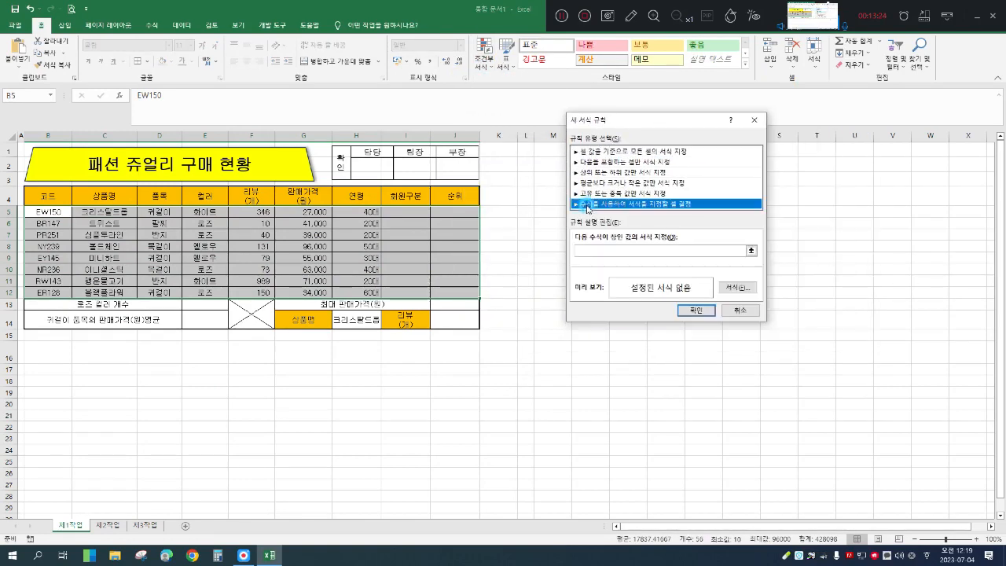
{"action": "left_click", "coordinate": [583, 248]}
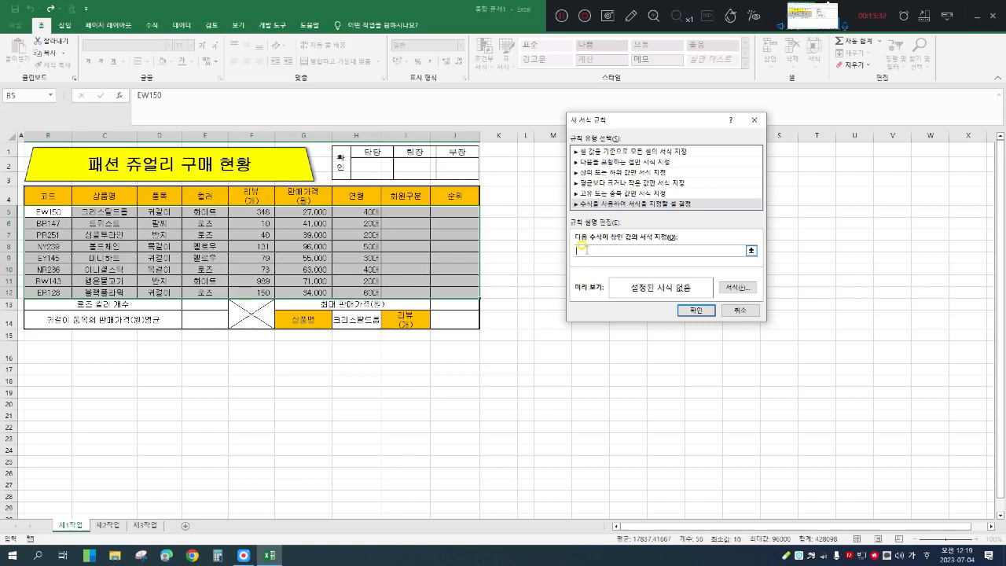
{"action": "left_click", "coordinate": [303, 213]}
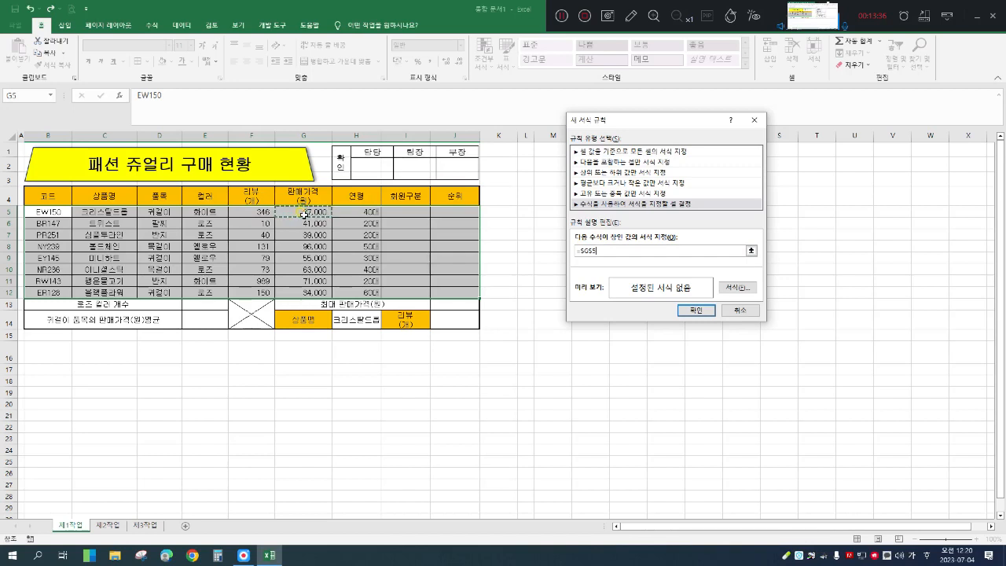
{"action": "key", "text": "F4"}
{"action": "key", "text": "F4"}
{"action": "type", "text": ">=60000"}
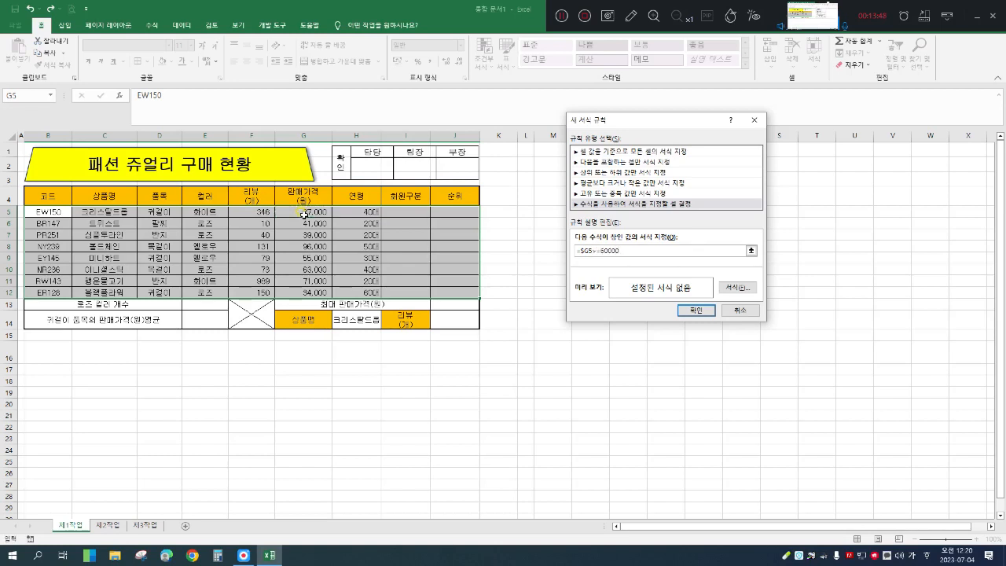
Set the new conditional formatting rule's font to blue and bold (굵게), and apply the rule to B5:J12
{"action": "left_click", "coordinate": [745, 289]}
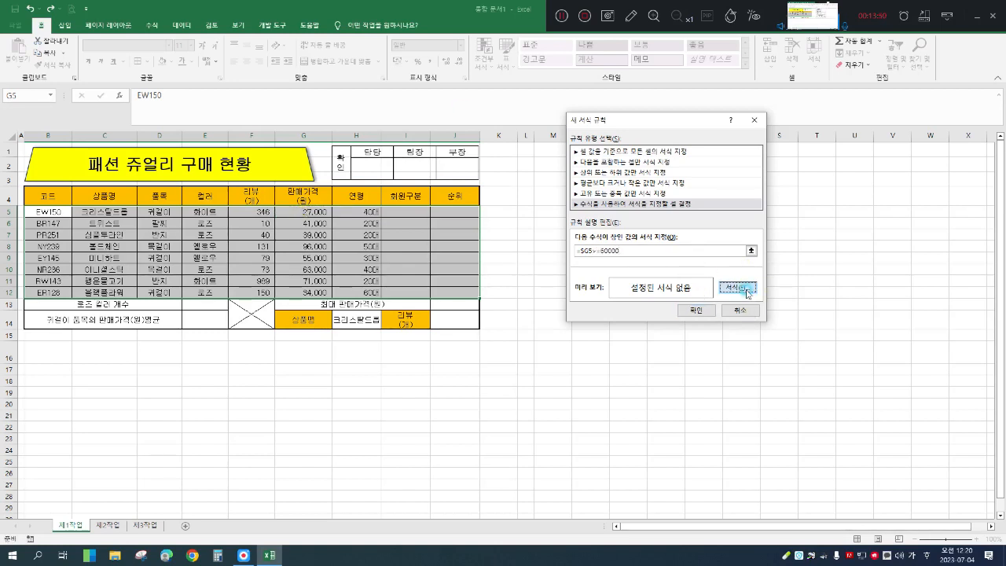
{"action": "left_click_drag", "start_coordinate": [605, 73], "coordinate": [664, 88]}
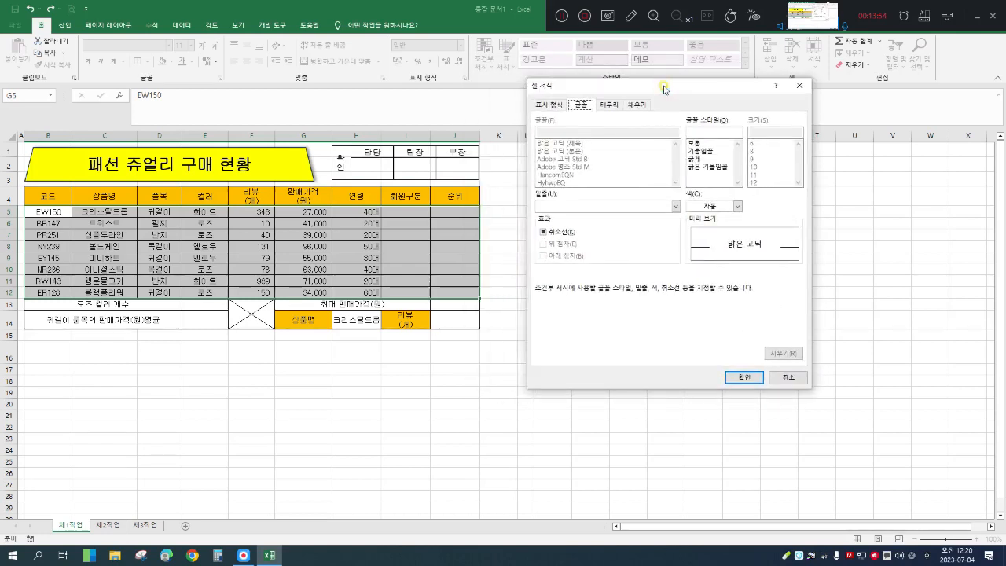
{"action": "left_click", "coordinate": [738, 206]}
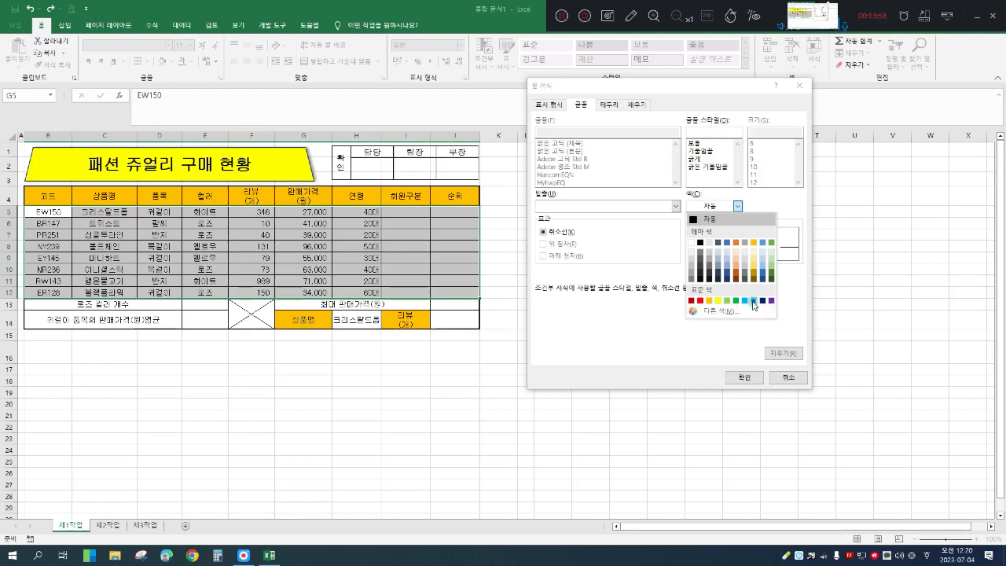
{"action": "left_click", "coordinate": [754, 301]}
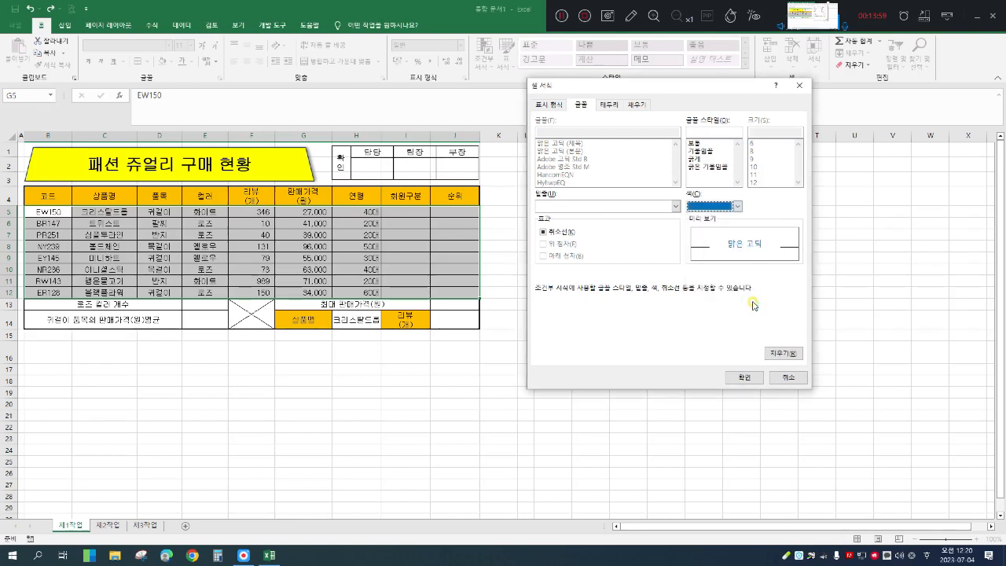
{"action": "left_click", "coordinate": [695, 159]}
{"action": "left_click", "coordinate": [743, 377]}
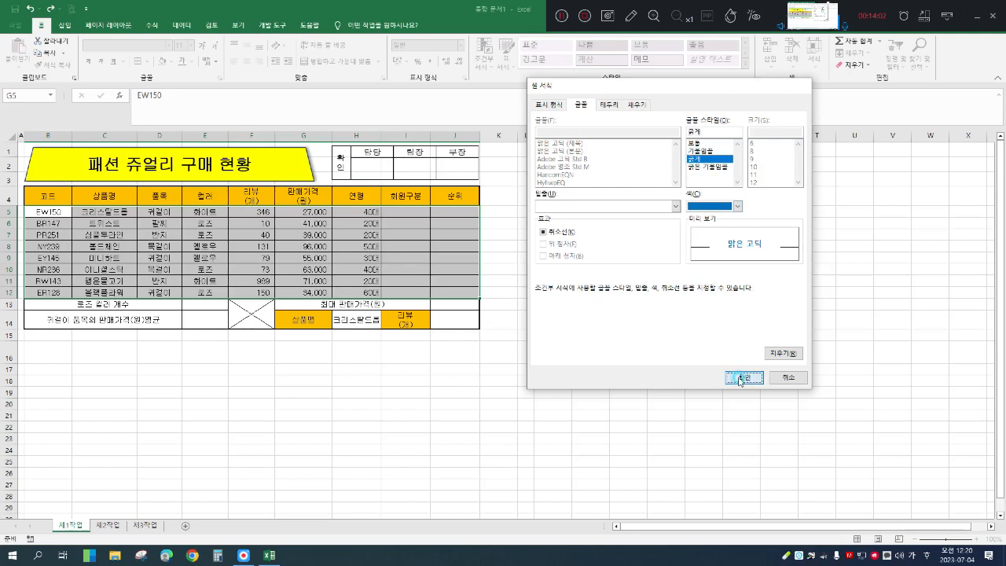
{"action": "left_click", "coordinate": [697, 310]}
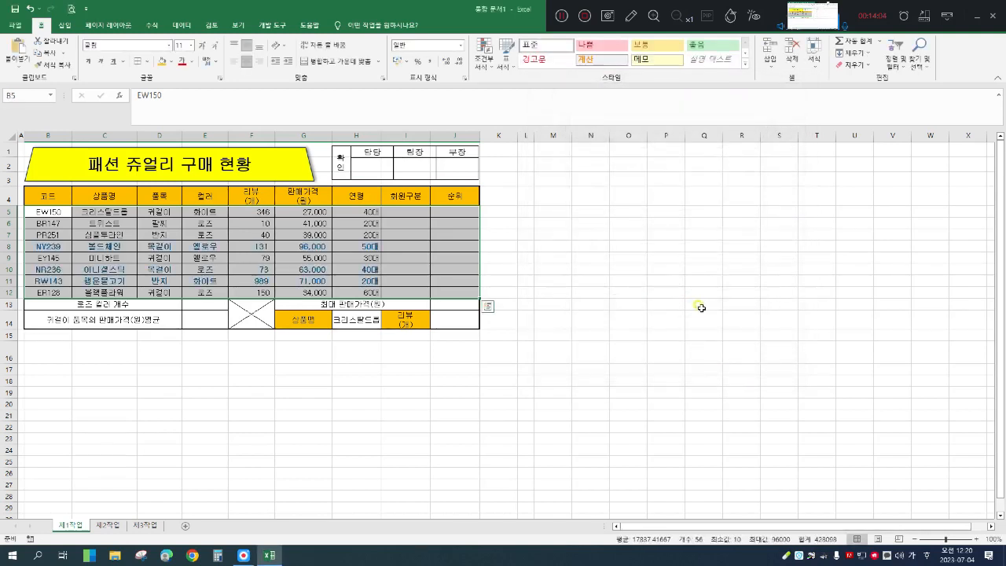
{"action": "left_click", "coordinate": [563, 348]}
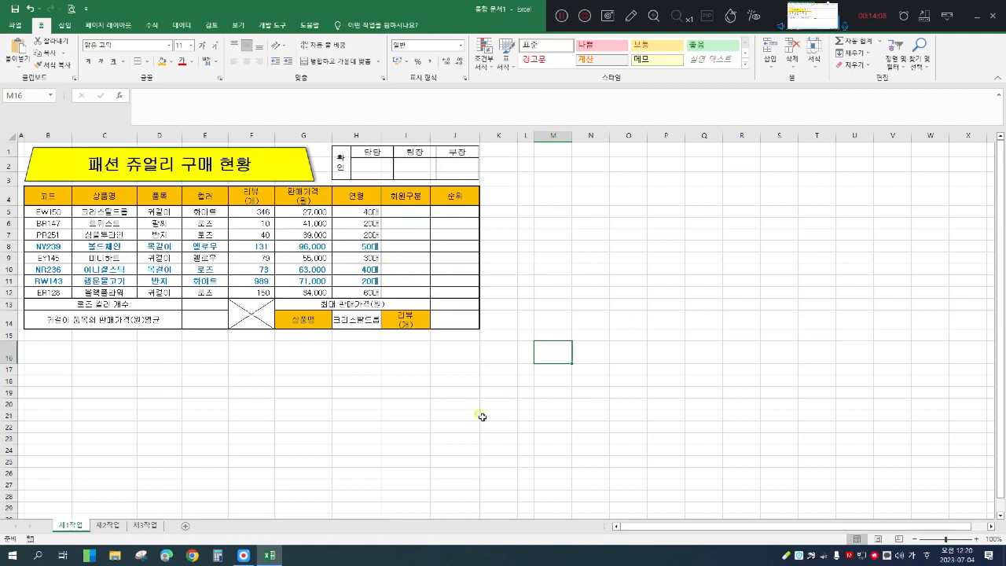
Start a VLOOKUP function in J14 with H14 as the lookup value and C5:J12 as the table array
{"action": "left_click", "coordinate": [453, 323]}
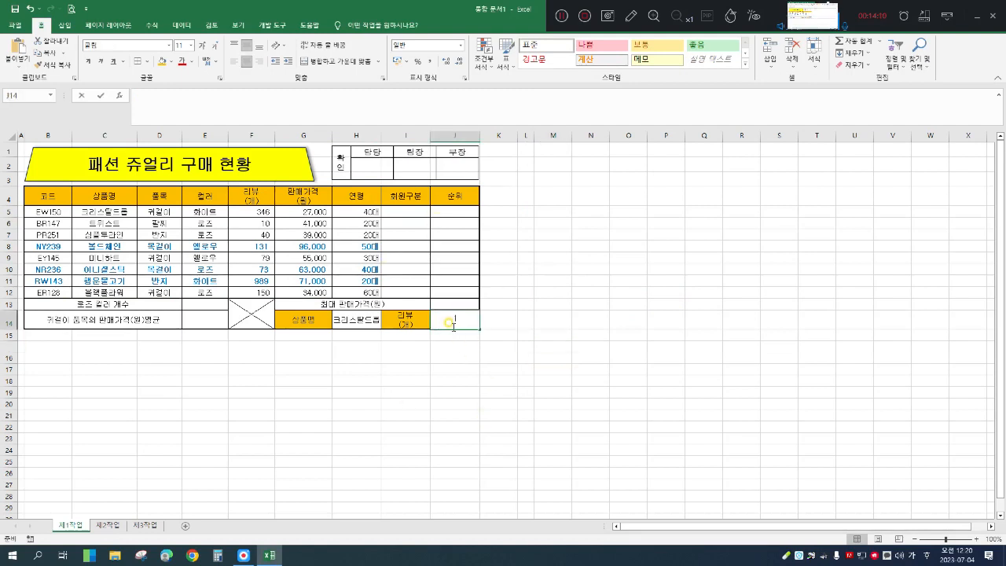
{"action": "type", "text": "=ㅍ"}
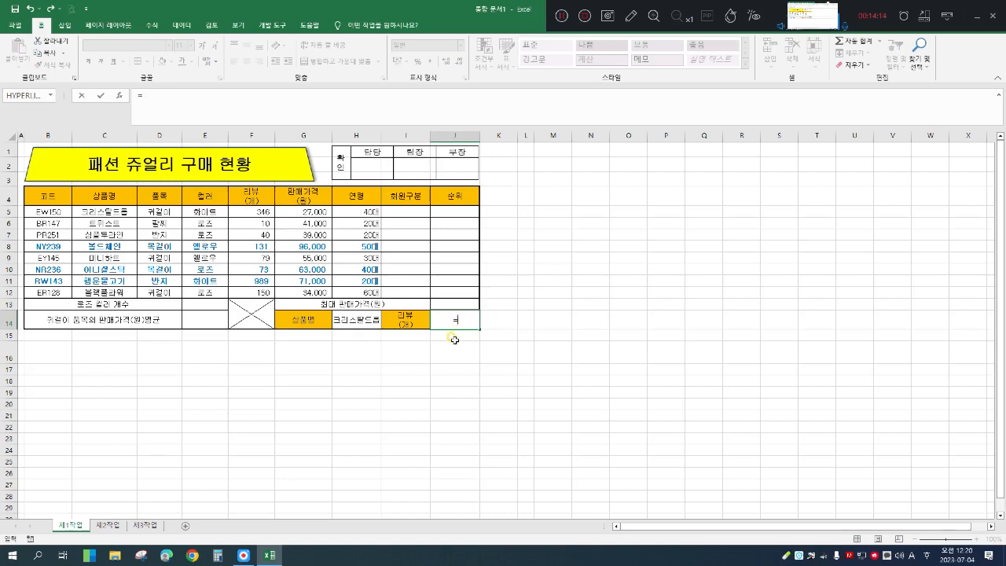
{"action": "key", "text": "BackSpace"}
{"action": "type", "text": "VL"}
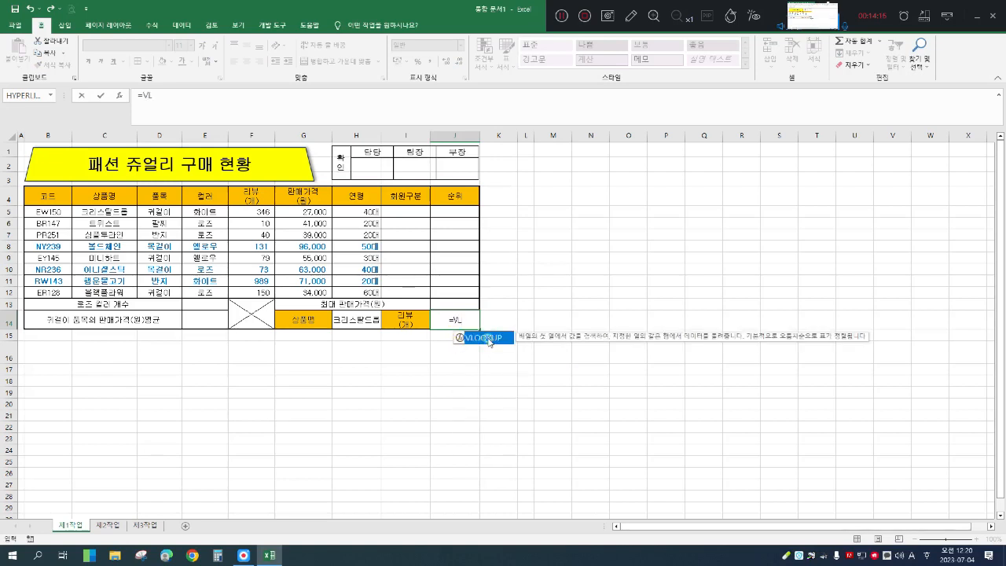
{"action": "double_click", "coordinate": [488, 338]}
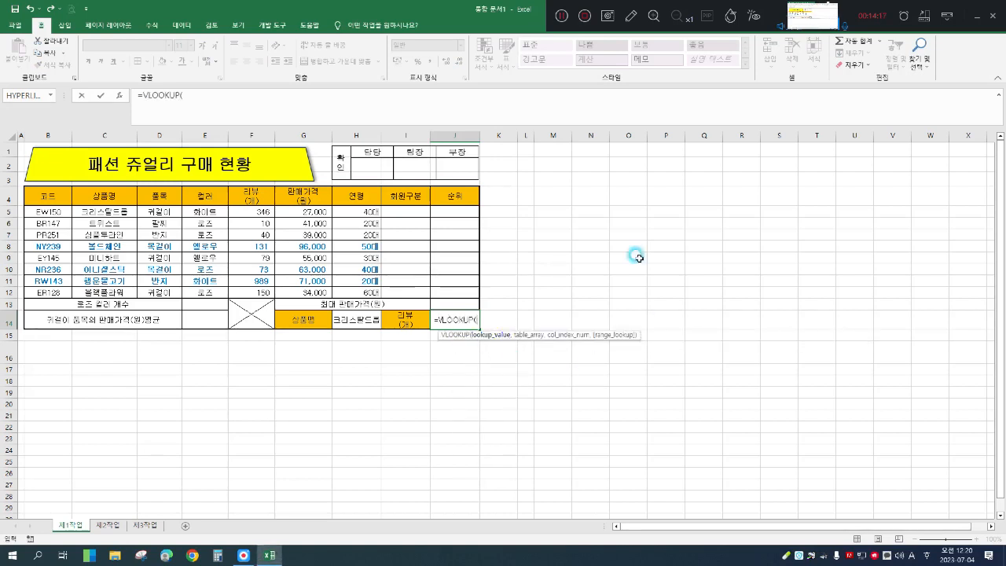
{"action": "left_click", "coordinate": [120, 95]}
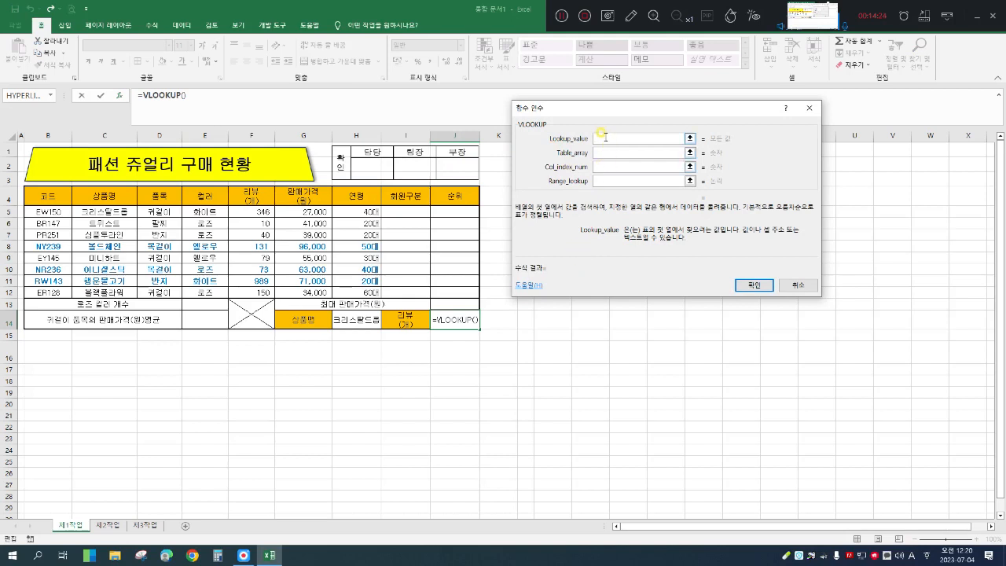
{"action": "left_click", "coordinate": [363, 318]}
{"action": "left_click", "coordinate": [608, 152]}
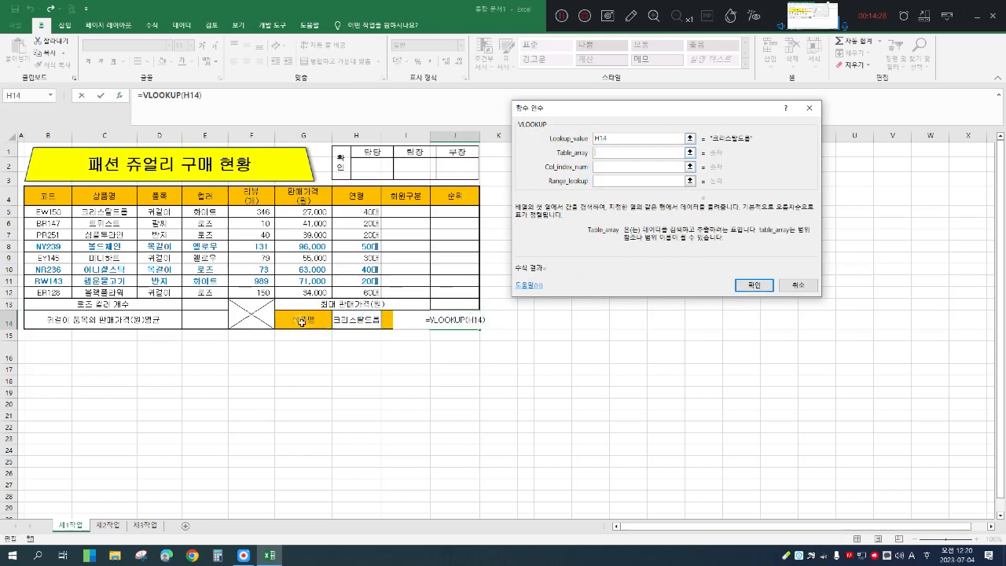
{"action": "left_click_drag", "start_coordinate": [104, 212], "coordinate": [470, 291]}
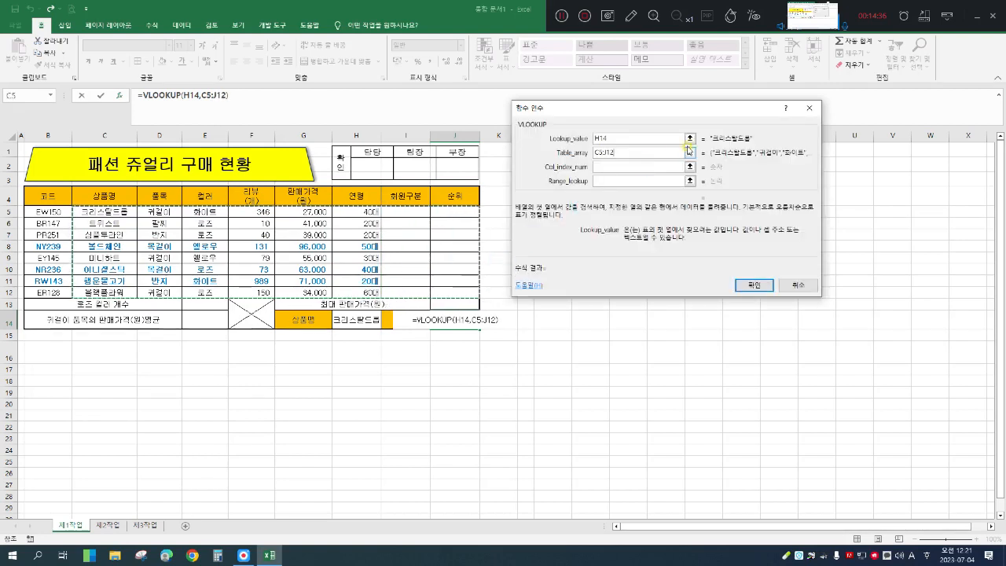
Complete the VLOOKUP in J14 with column index 4 and range lookup 0
{"action": "left_click", "coordinate": [621, 165]}
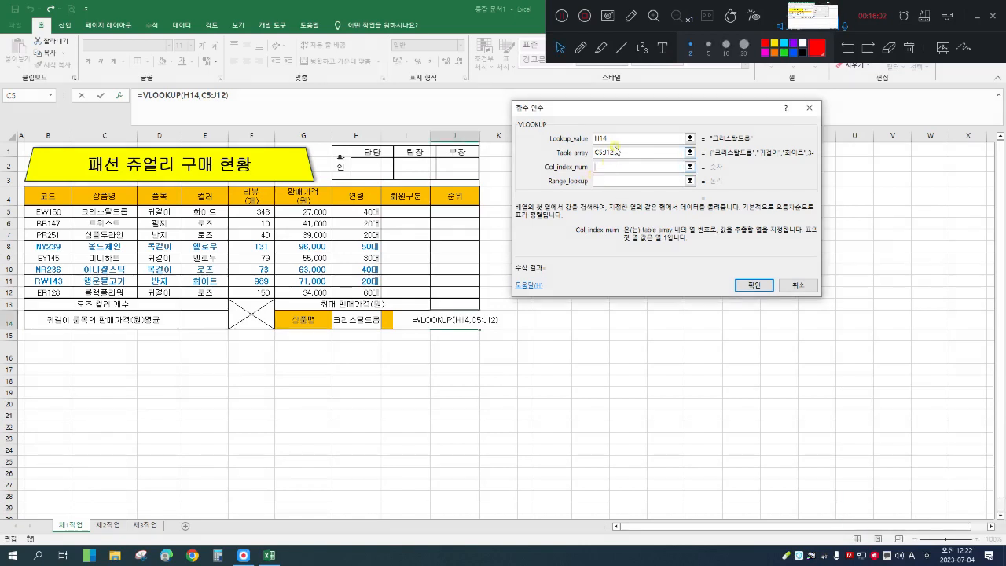
{"action": "left_click", "coordinate": [610, 170]}
{"action": "type", "text": "4"}
{"action": "left_click", "coordinate": [608, 181]}
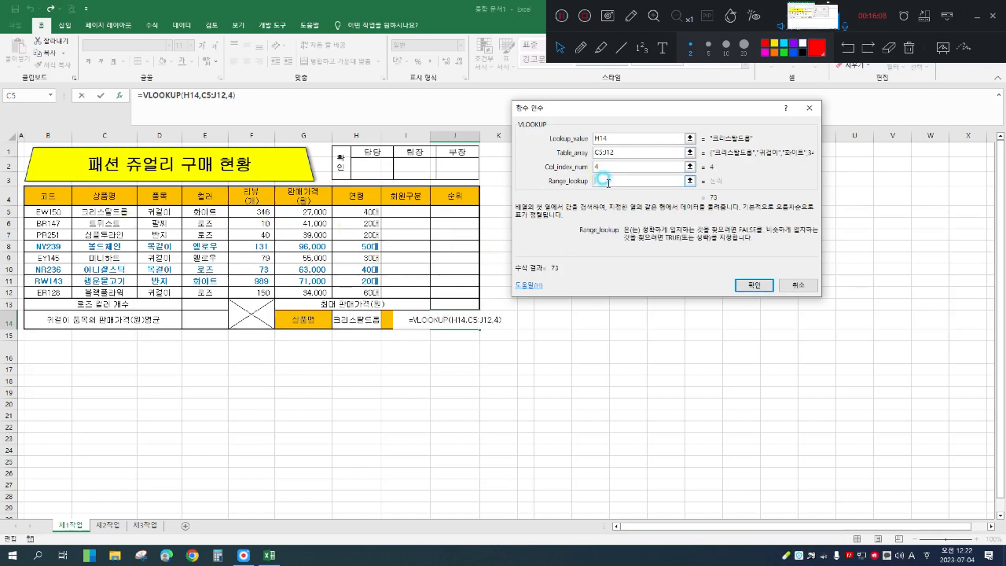
{"action": "type", "text": "0"}
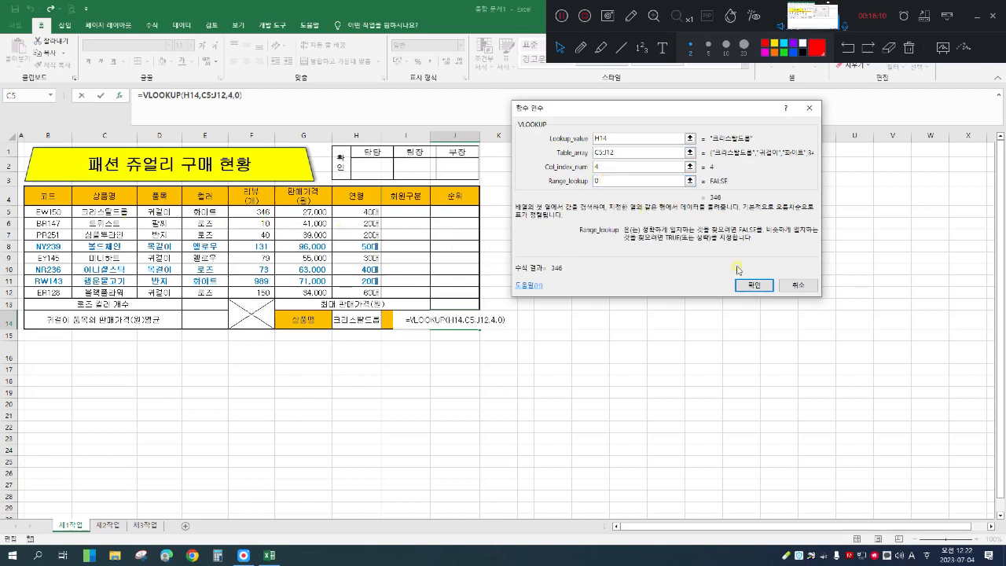
{"action": "left_click", "coordinate": [759, 286]}
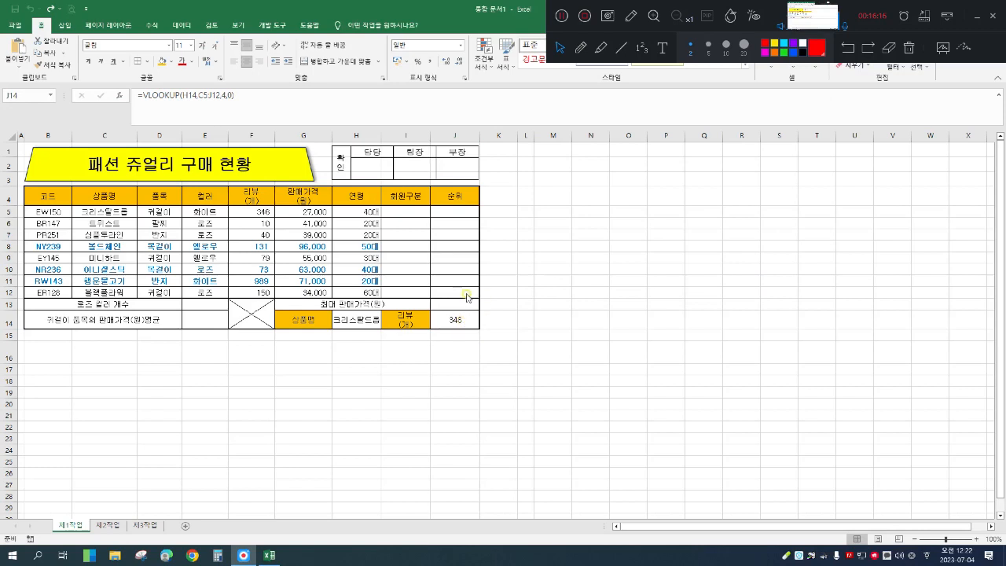
{"action": "left_click", "coordinate": [459, 304]}
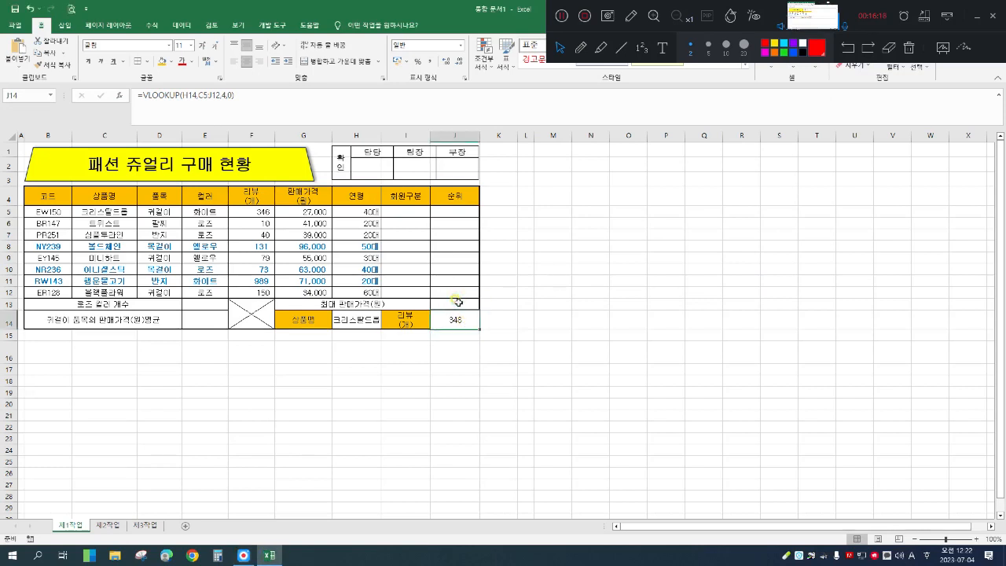
{"action": "type", "text": "="}
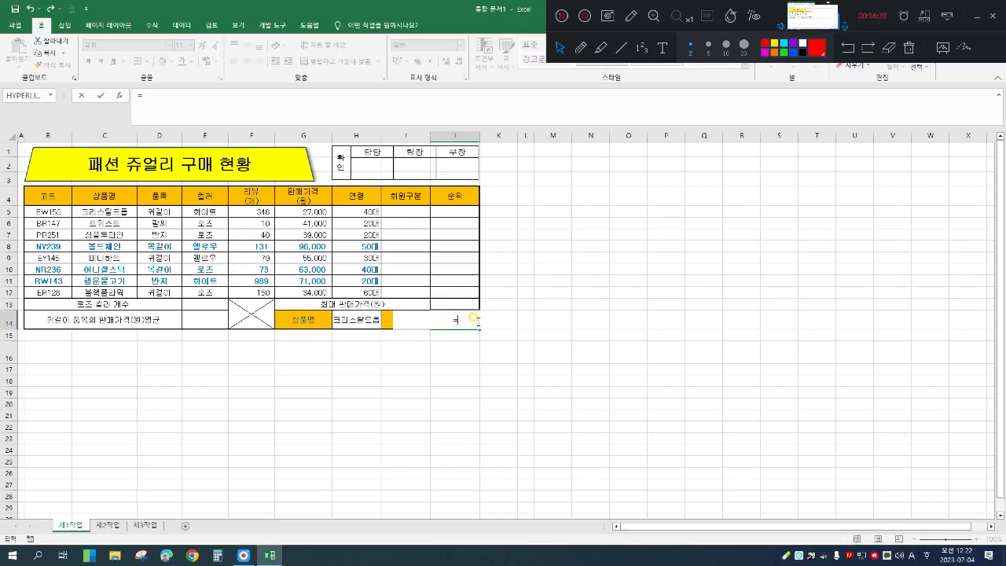
{"action": "key", "text": "Return"}
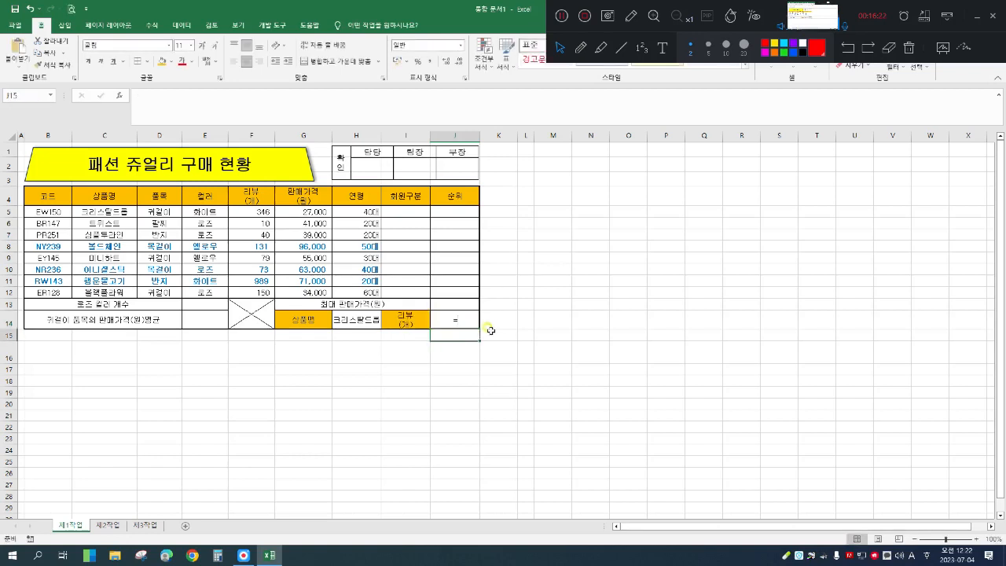
{"action": "left_click", "coordinate": [30, 9]}
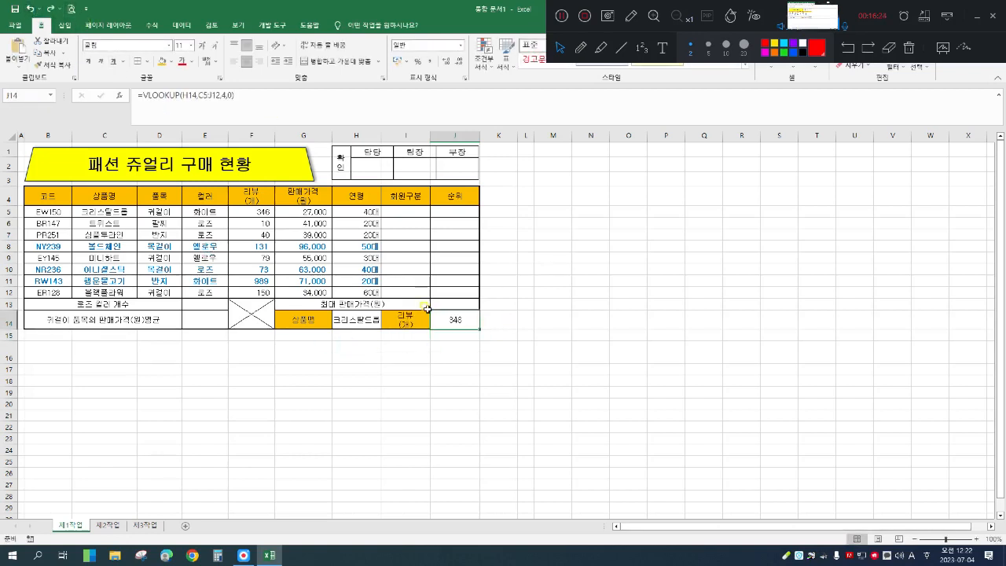
Enter the formula =MAX(G5:G12) in J13 for the maximum 판매가격(원)
{"action": "left_click", "coordinate": [455, 305]}
{"action": "type", "text": "="}
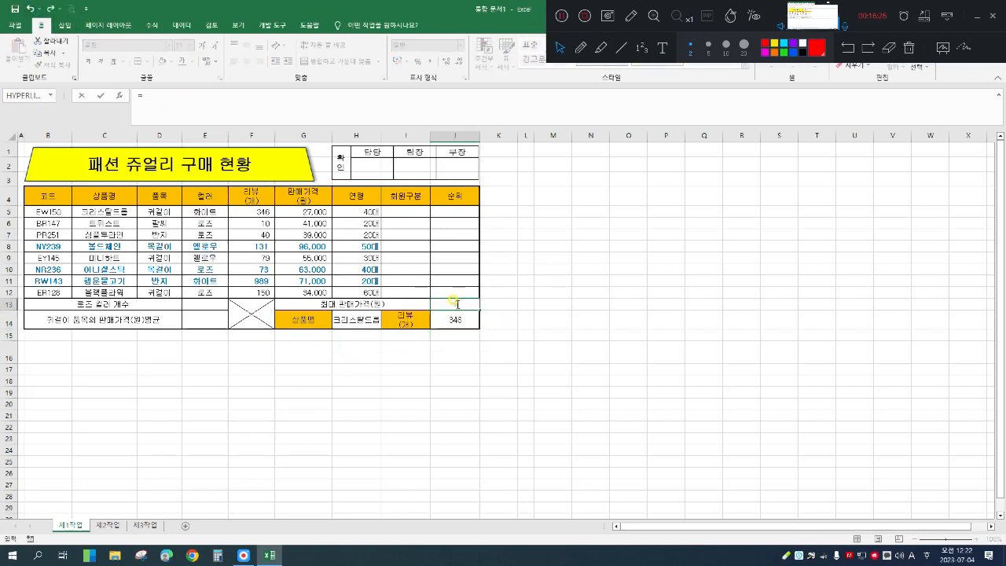
{"action": "type", "text": "MA"}
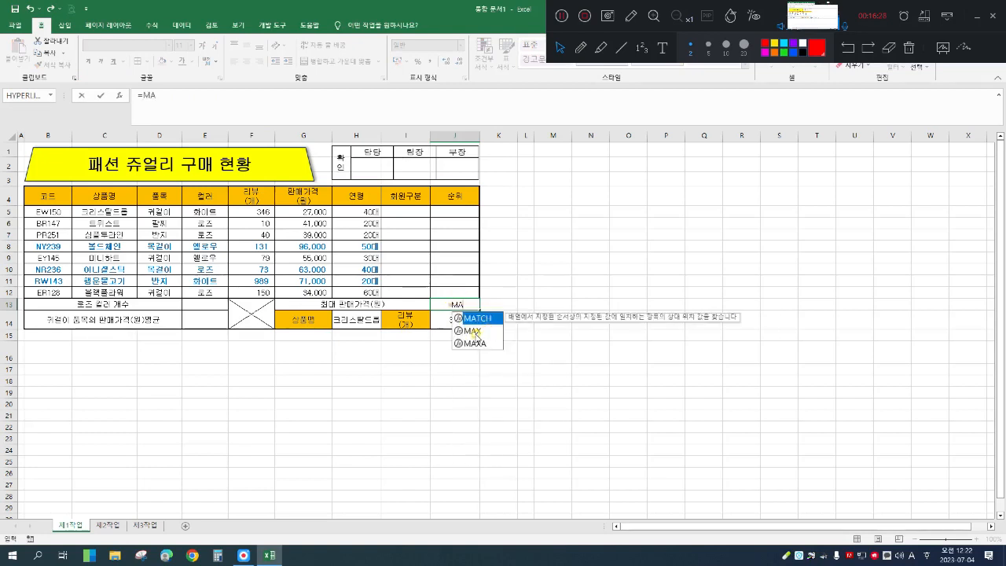
{"action": "double_click", "coordinate": [476, 331]}
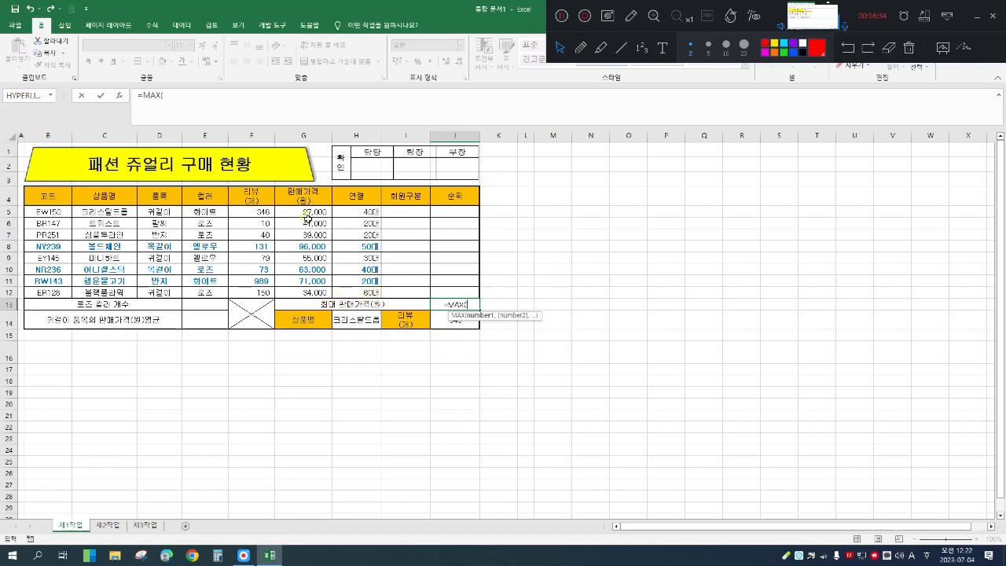
{"action": "left_click_drag", "start_coordinate": [306, 217], "coordinate": [308, 292]}
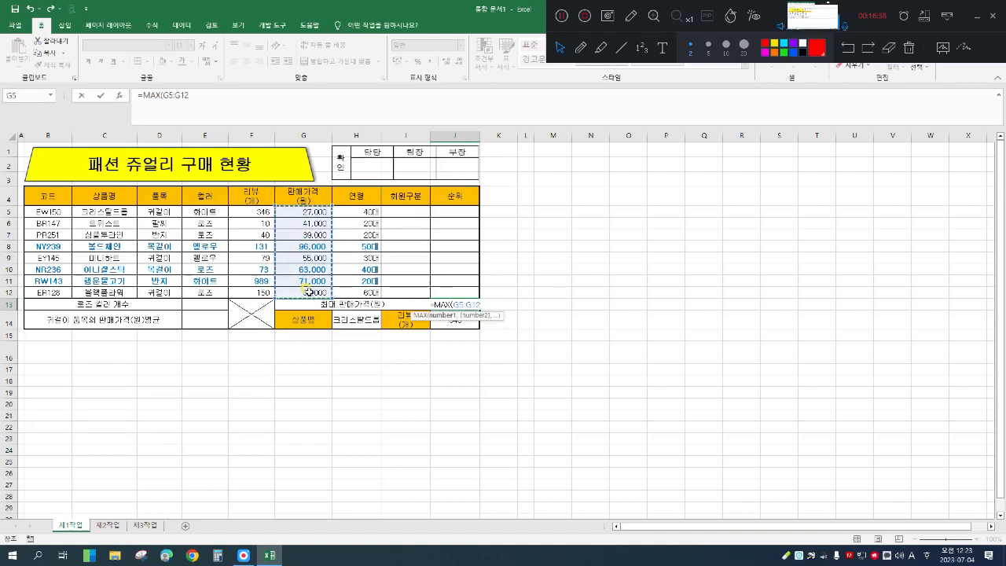
{"action": "key", "text": "Return"}
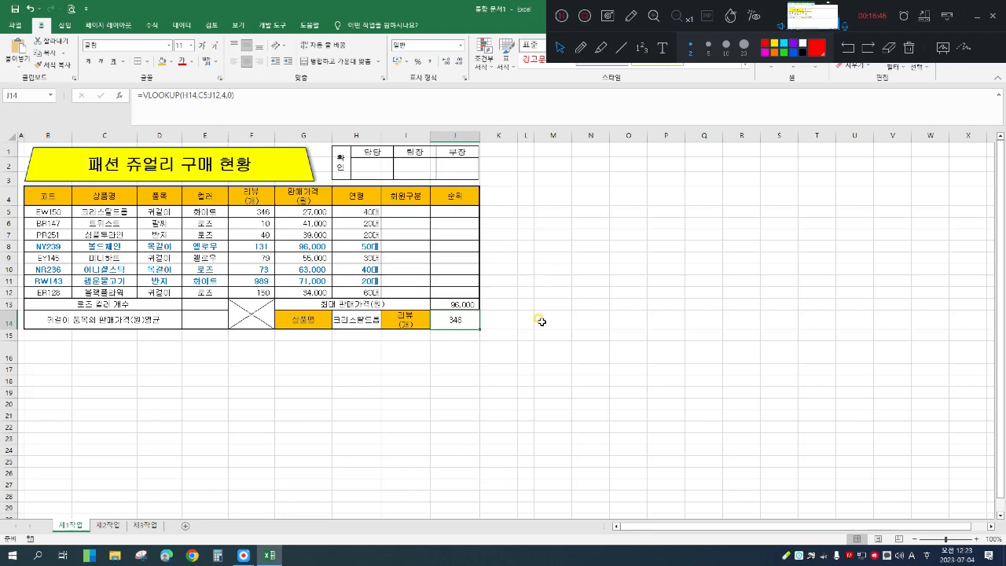
Start a RANK.EQ function in J5 with F5 as the number and F5:F12 as the reference range
{"action": "left_click", "coordinate": [447, 213]}
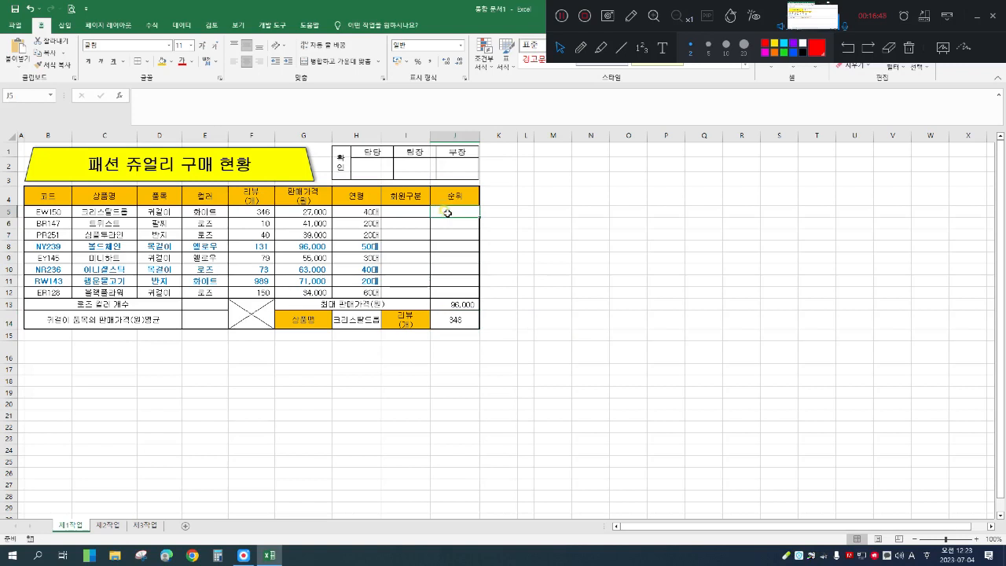
{"action": "type", "text": "="}
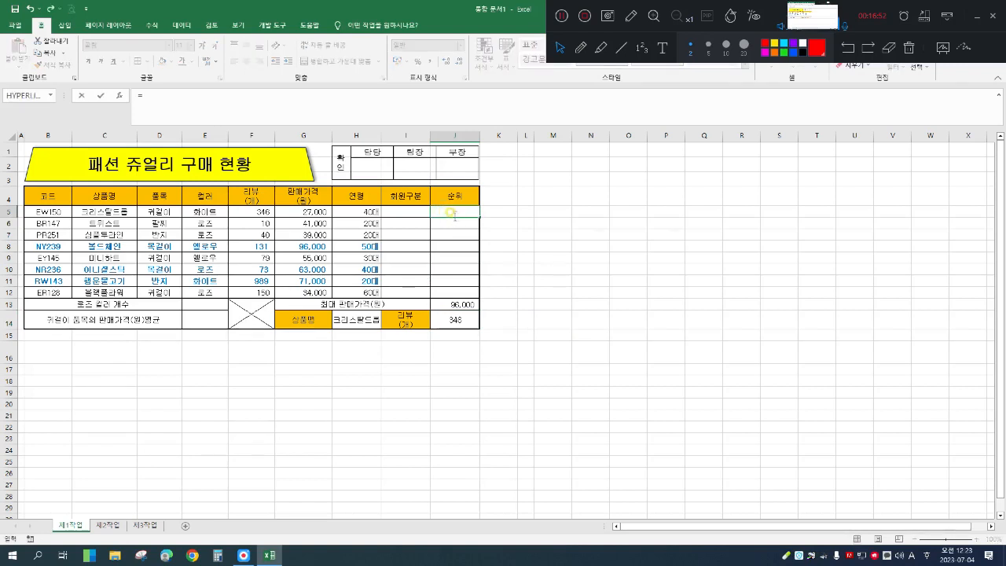
{"action": "type", "text": "RA"}
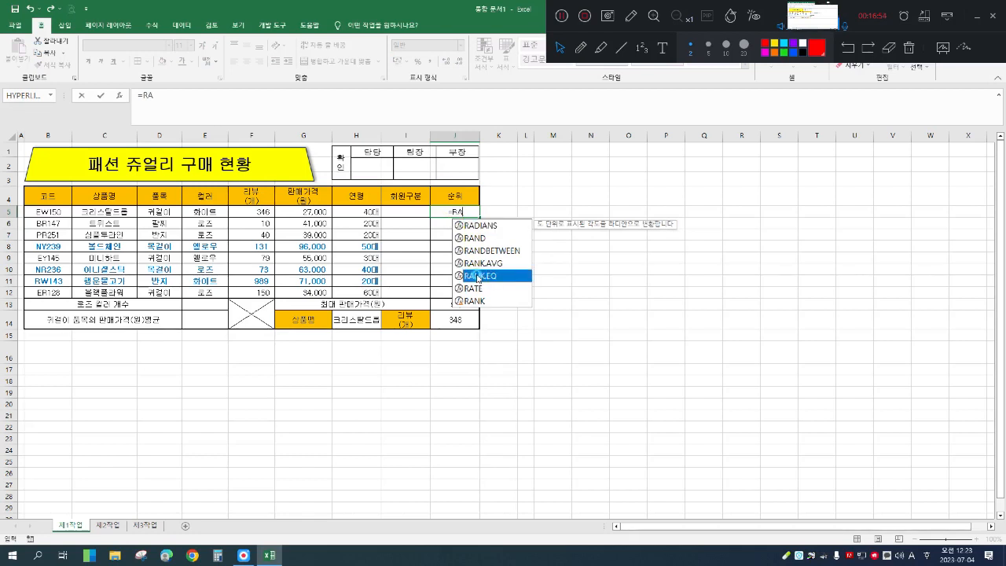
{"action": "double_click", "coordinate": [478, 276]}
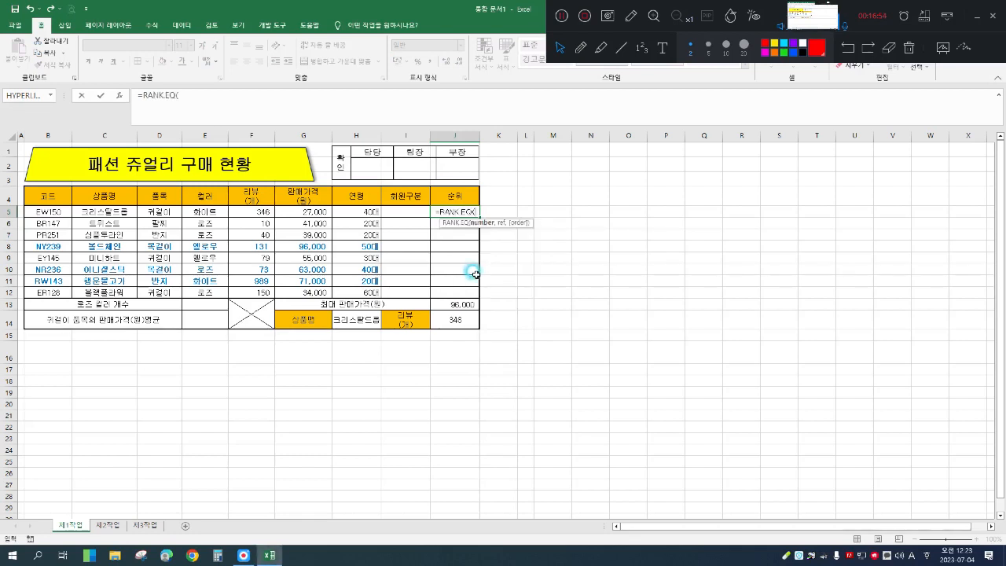
{"action": "left_click", "coordinate": [120, 97]}
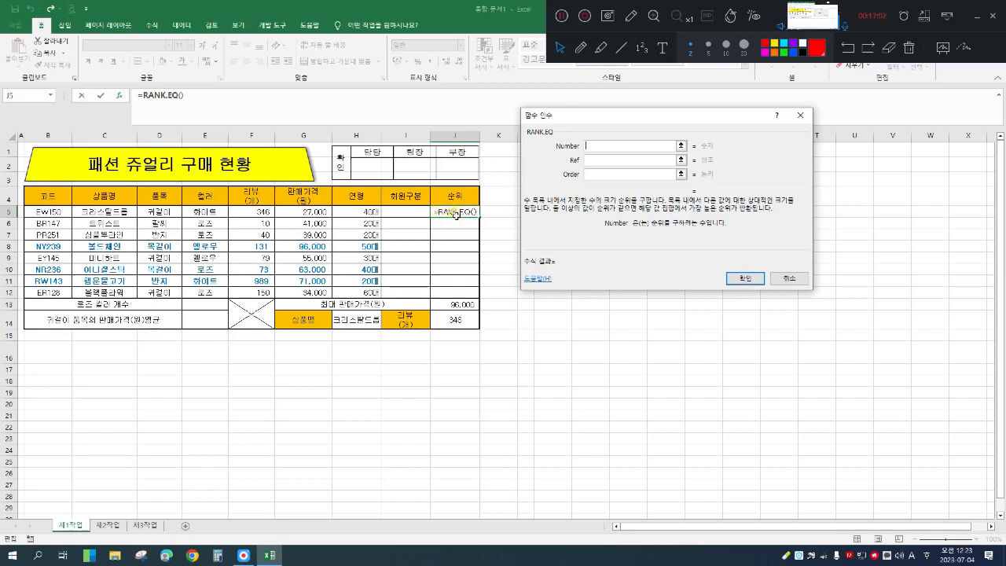
{"action": "left_click", "coordinate": [253, 213]}
{"action": "key", "text": "Tab"}
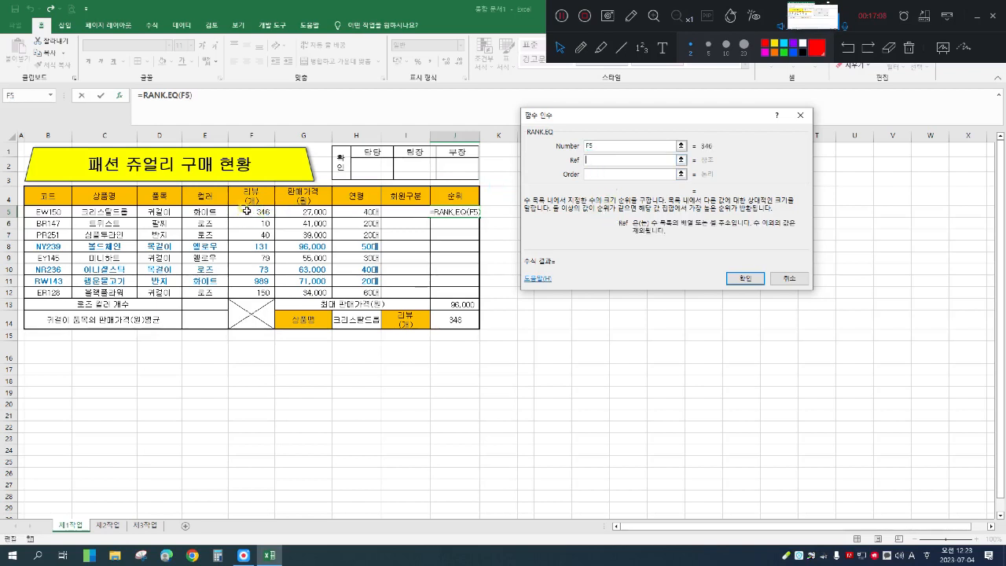
{"action": "left_click_drag", "start_coordinate": [247, 211], "coordinate": [250, 291]}
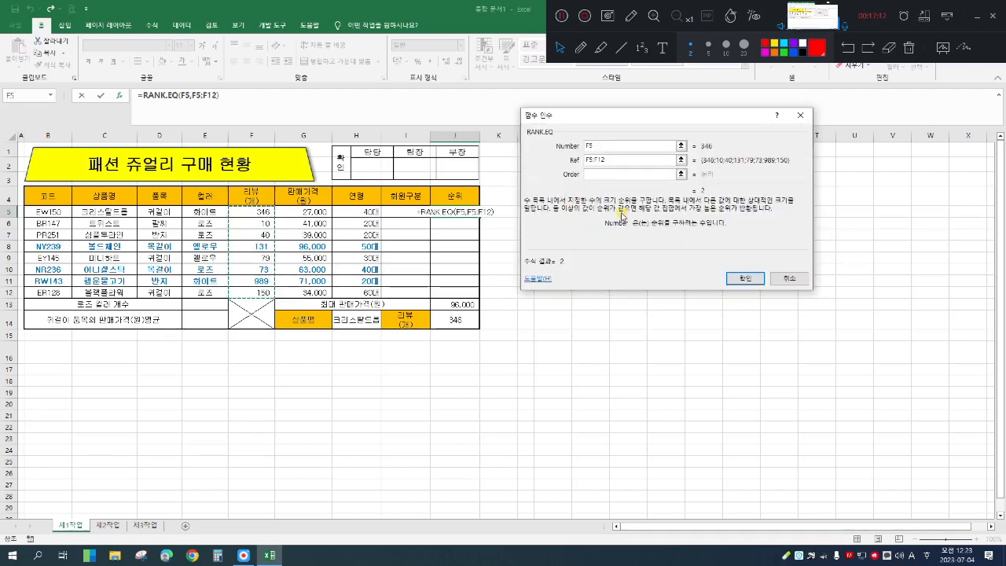
Make the RANK.EQ reference absolute as $F$5:$F$12, set the order to 0, and complete the function in J5
{"action": "left_click", "coordinate": [618, 162]}
{"action": "left_click_drag", "start_coordinate": [618, 161], "coordinate": [568, 163]}
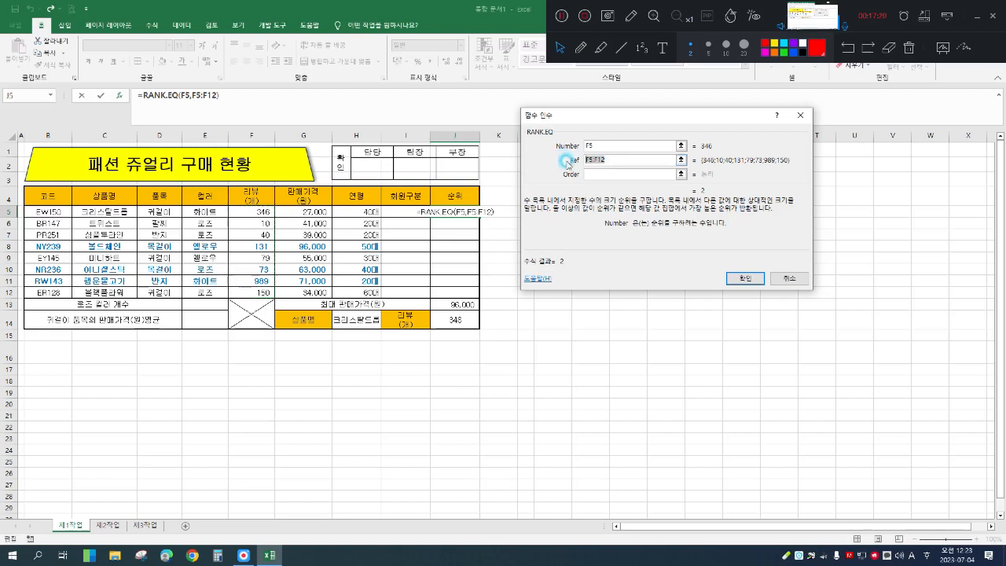
{"action": "key", "text": "F4"}
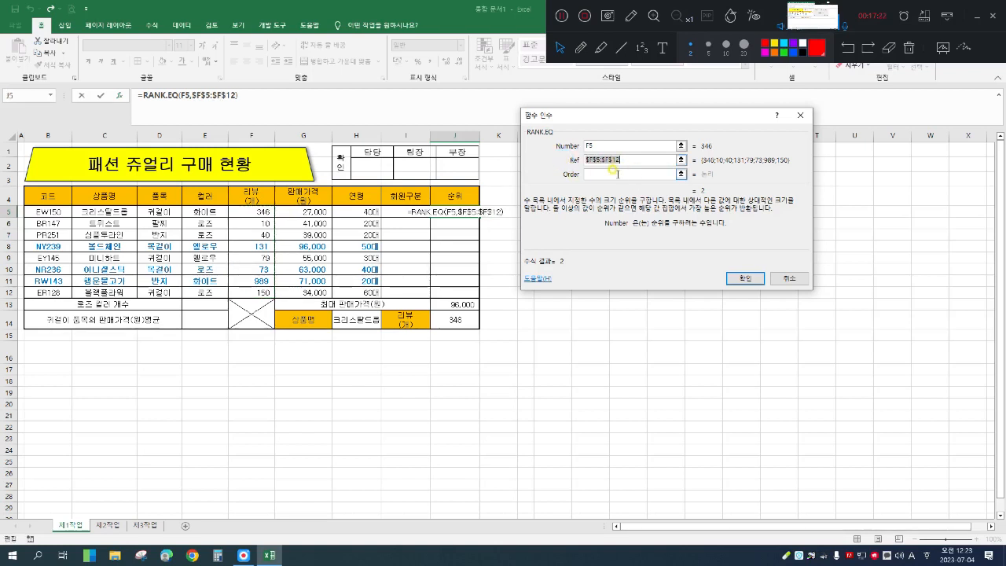
{"action": "left_click", "coordinate": [618, 174]}
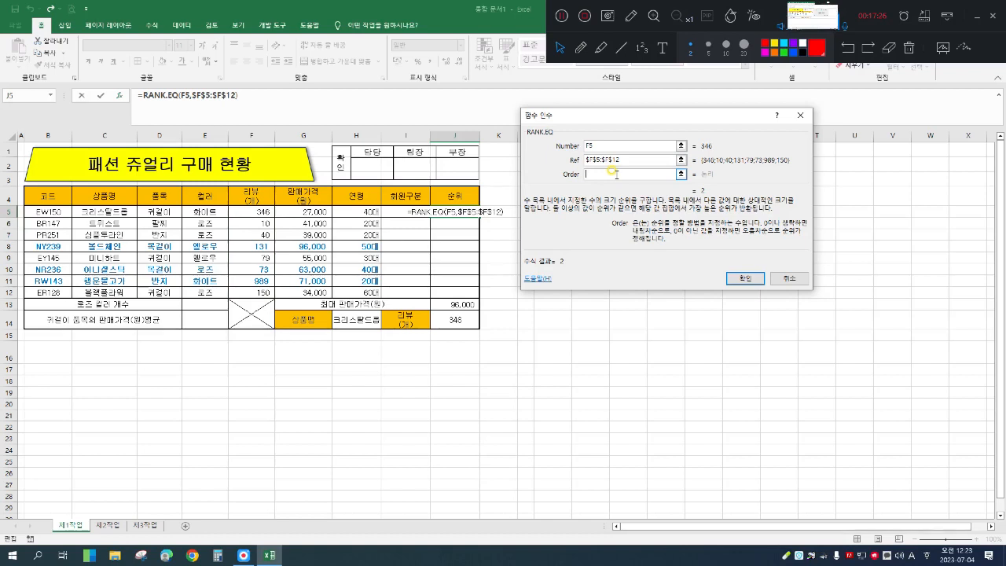
{"action": "type", "text": "0"}
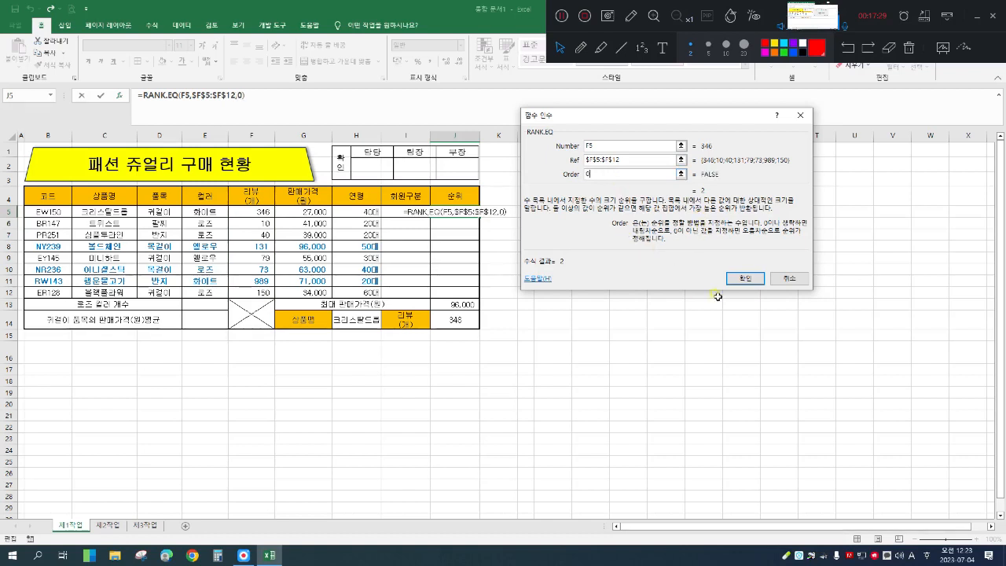
{"action": "left_click", "coordinate": [744, 278]}
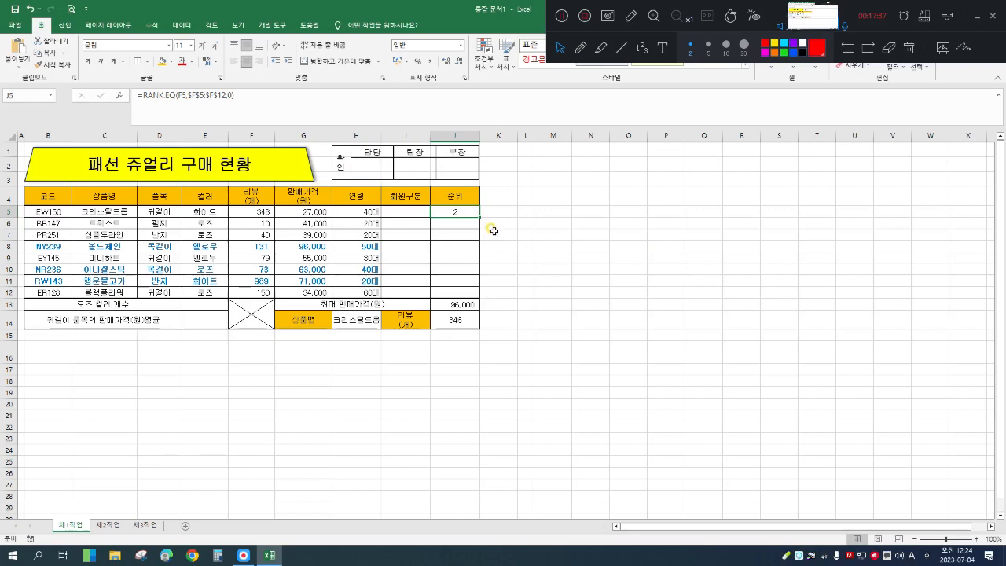
Append &"위" to the RANK.EQ formula in J5
{"action": "left_click", "coordinate": [285, 108]}
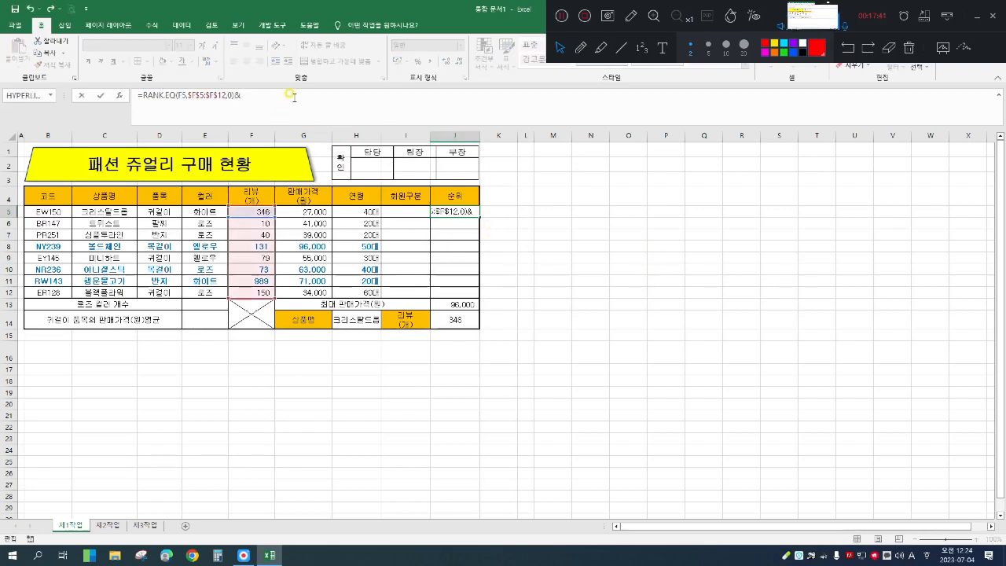
{"action": "type", "text": "&\"DNL"}
{"action": "key", "text": "BackSpace"}
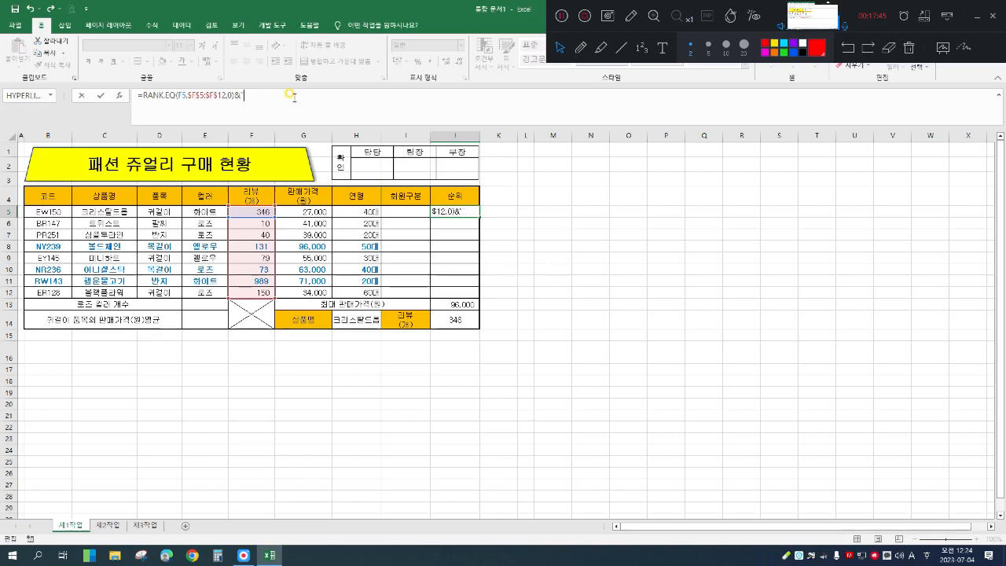
{"action": "key", "text": "Hangul"}
{"action": "type", "text": "우"}
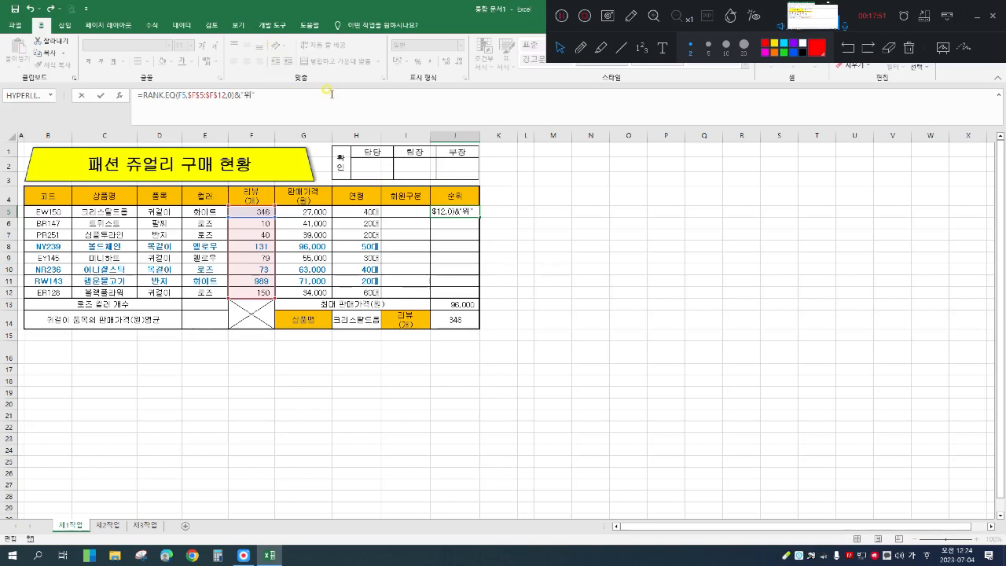
{"action": "key", "text": "Return"}
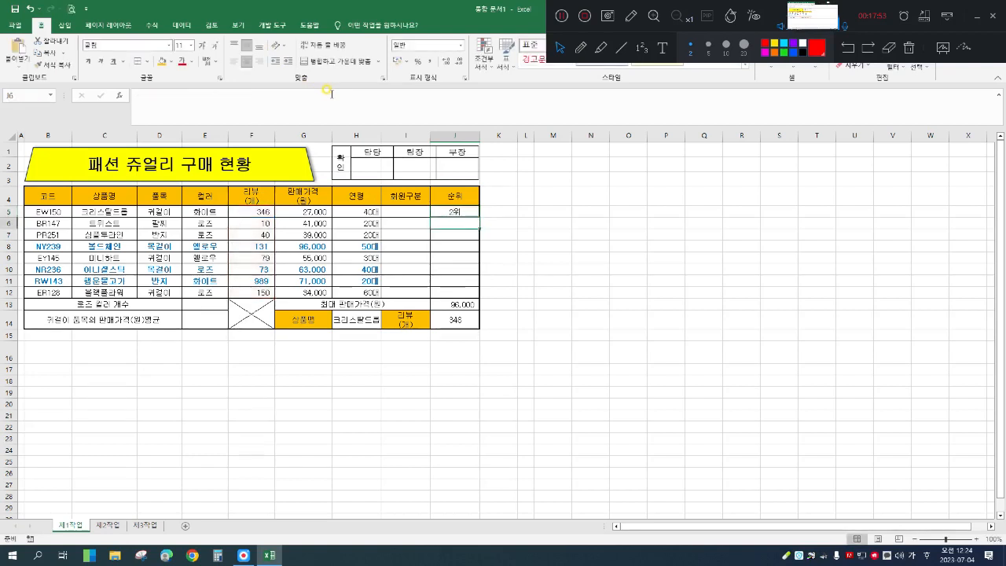
Fill the rank formula from J5 down to J12 without formatting
{"action": "left_click", "coordinate": [464, 212]}
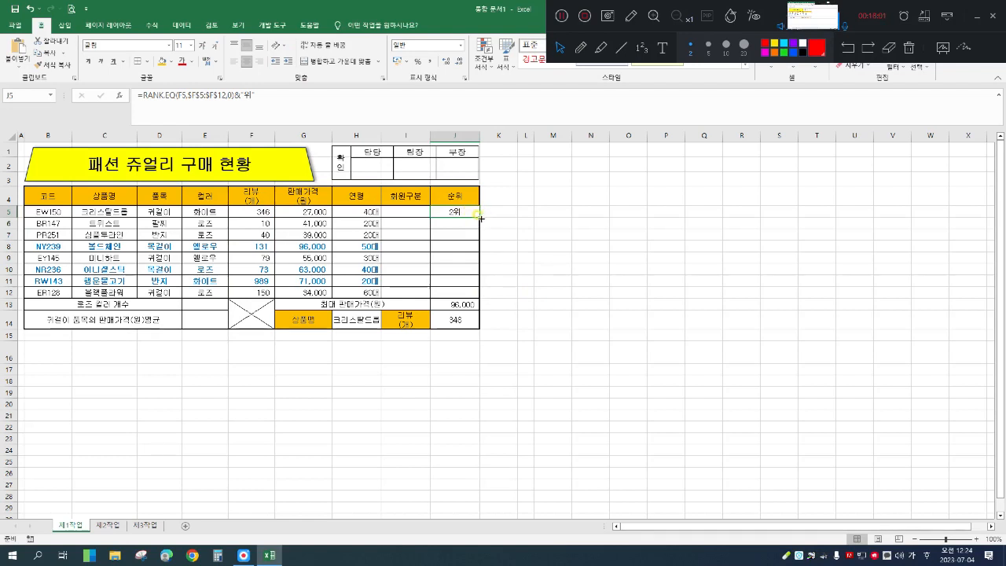
{"action": "left_click_drag", "start_coordinate": [482, 219], "coordinate": [487, 311]}
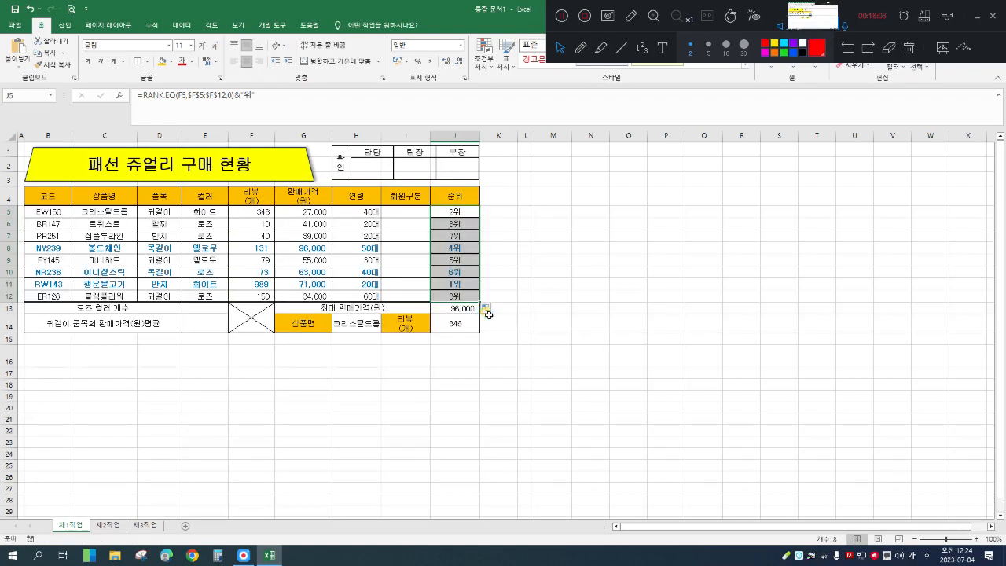
{"action": "left_click", "coordinate": [487, 308]}
{"action": "left_click", "coordinate": [516, 347]}
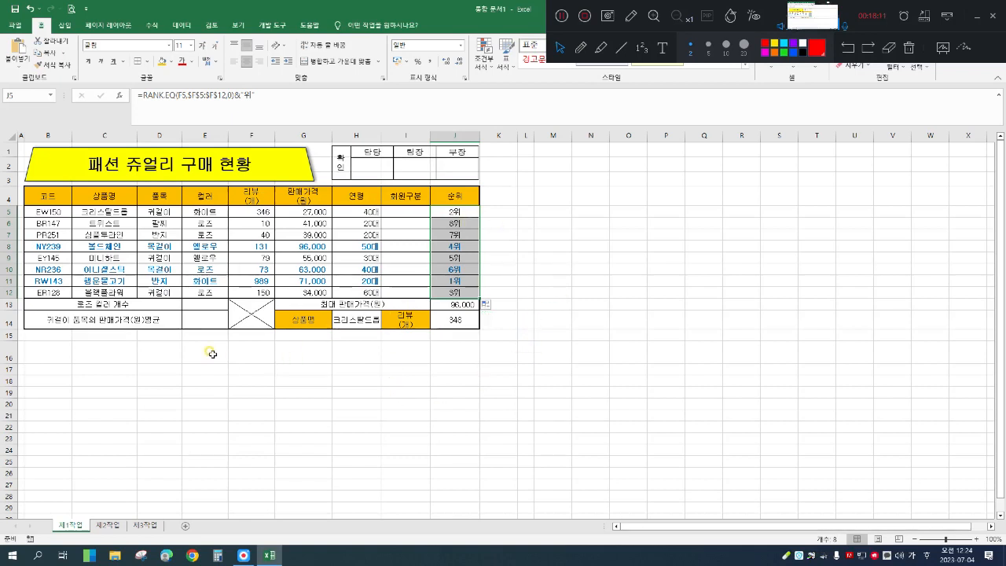
Start a COUNTIF function in E13 with the named range 컬러 (E5:E12) as the range
{"action": "left_click", "coordinate": [212, 306]}
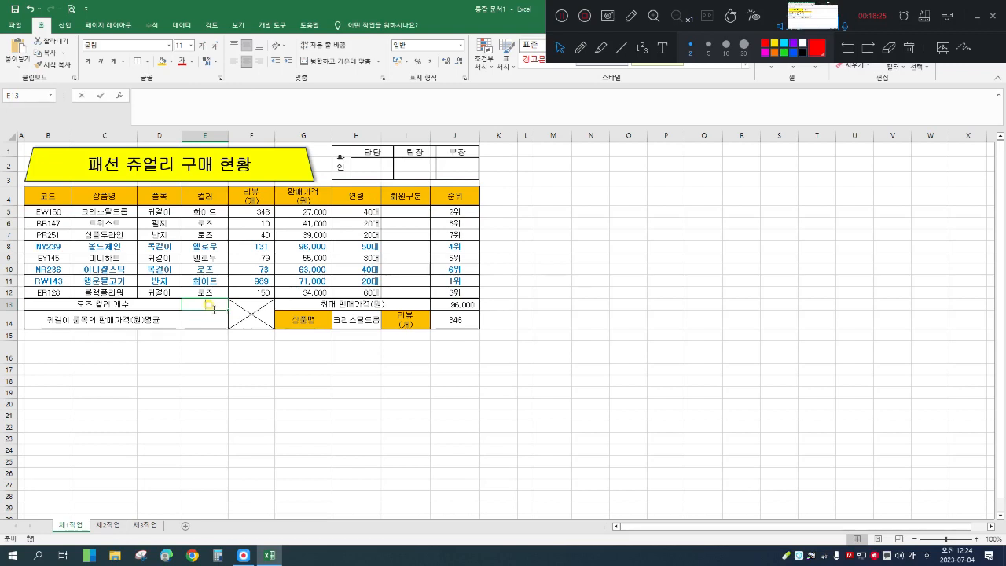
{"action": "type", "text": "="}
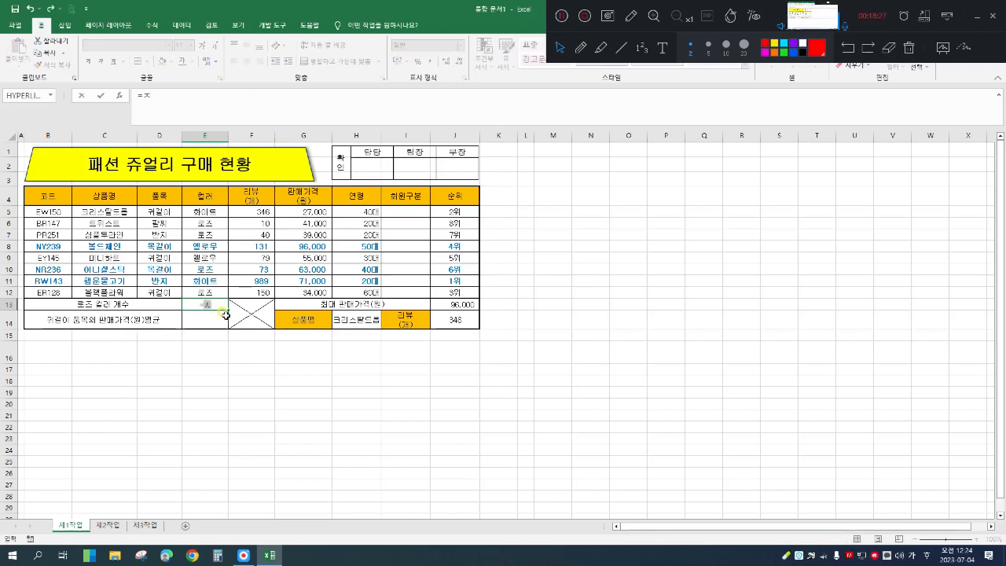
{"action": "type", "text": "COU"}
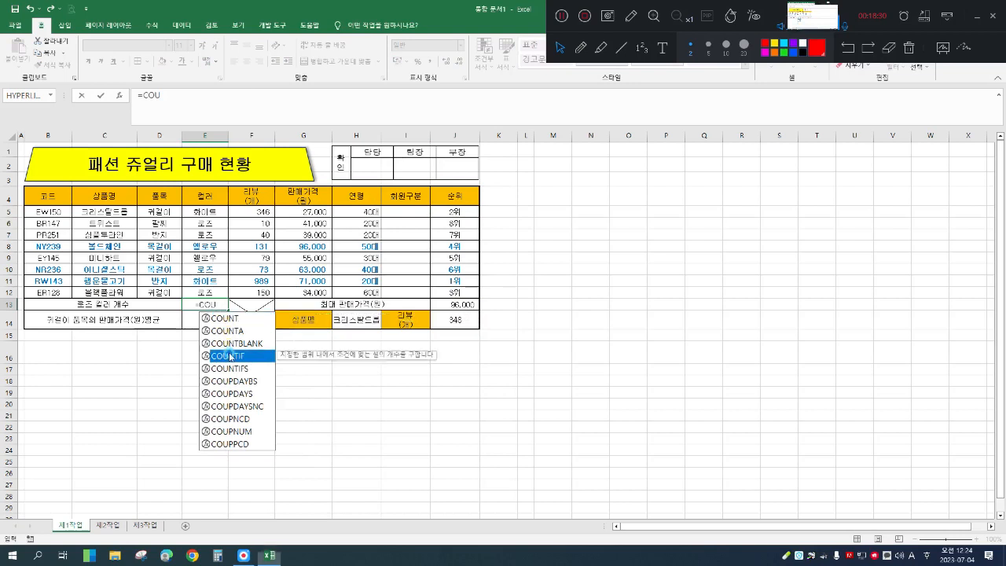
{"action": "double_click", "coordinate": [230, 356]}
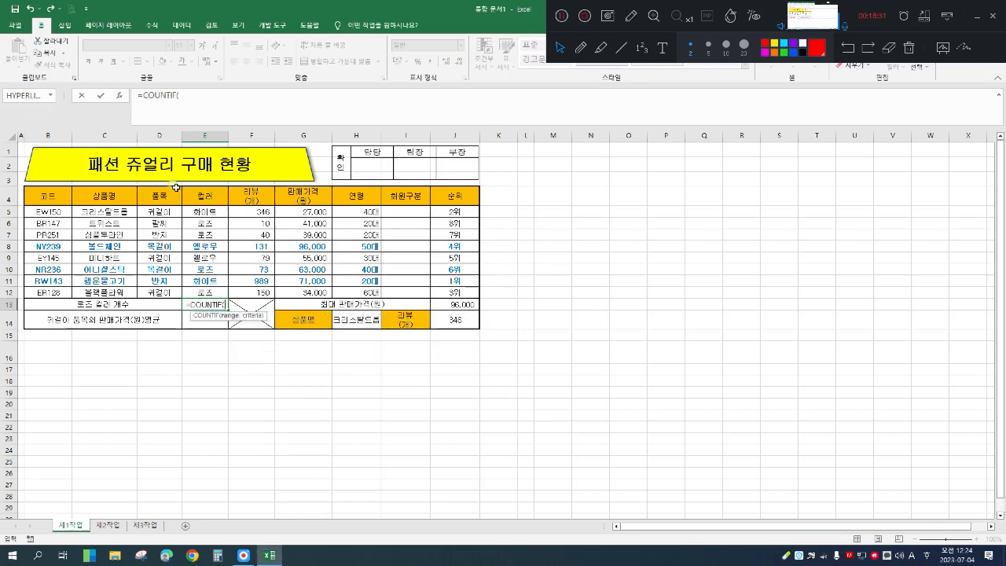
{"action": "left_click", "coordinate": [122, 96]}
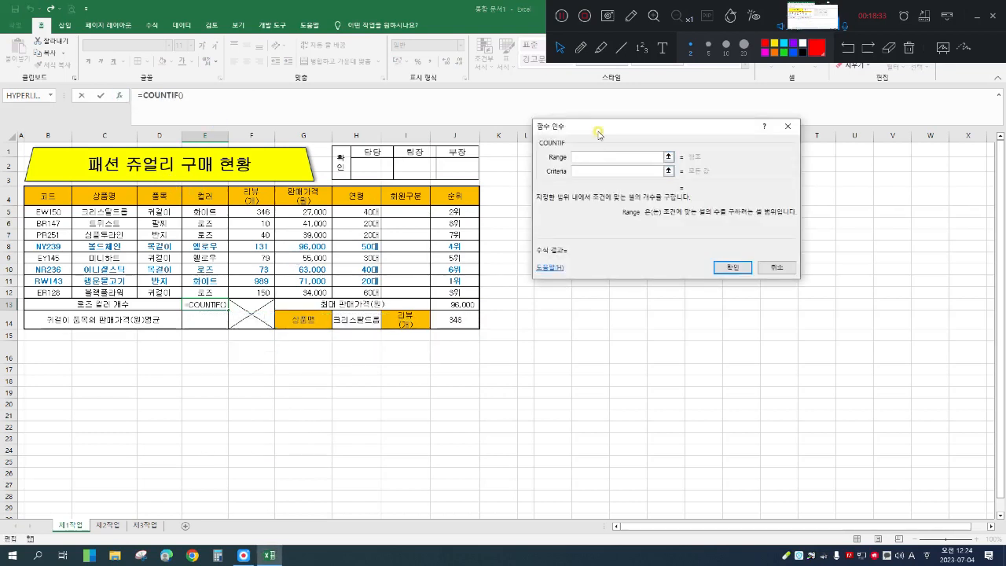
{"action": "left_click_drag", "start_coordinate": [596, 130], "coordinate": [573, 120]}
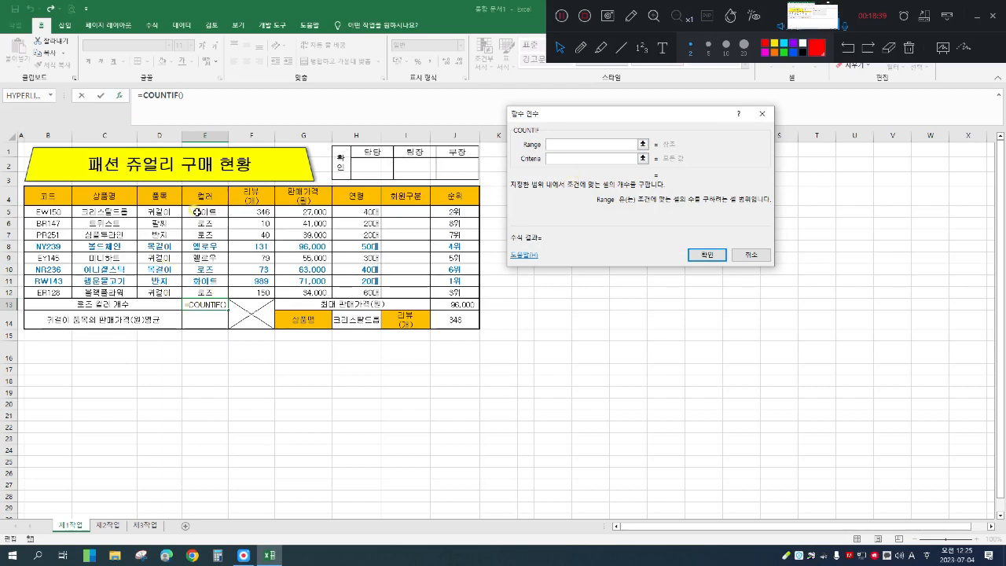
{"action": "left_click_drag", "start_coordinate": [197, 213], "coordinate": [198, 270]}
{"action": "left_click_drag", "start_coordinate": [194, 288], "coordinate": [194, 288]}
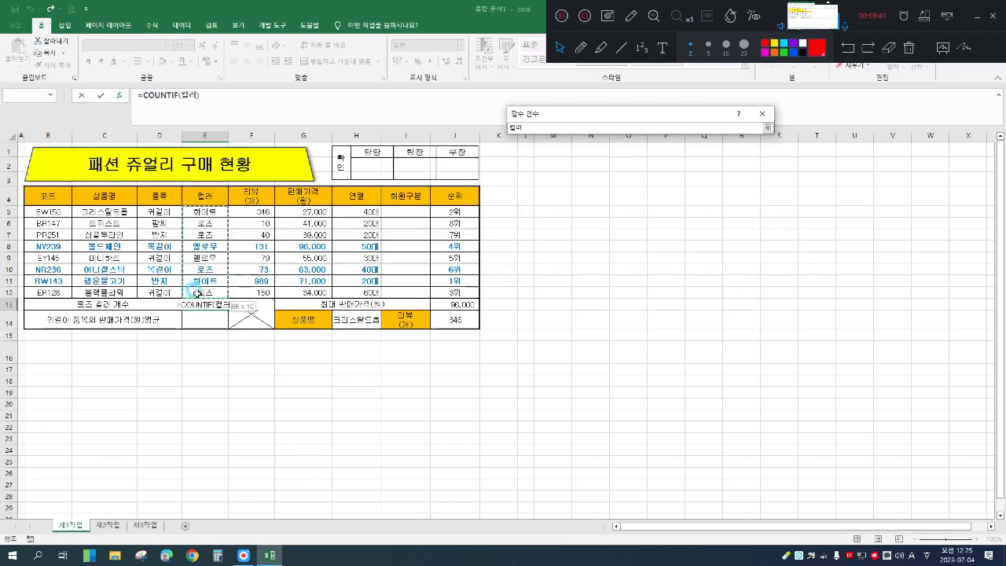
Set the COUNTIF criteria to "로즈" and complete the function in E13
{"action": "left_click", "coordinate": [556, 159]}
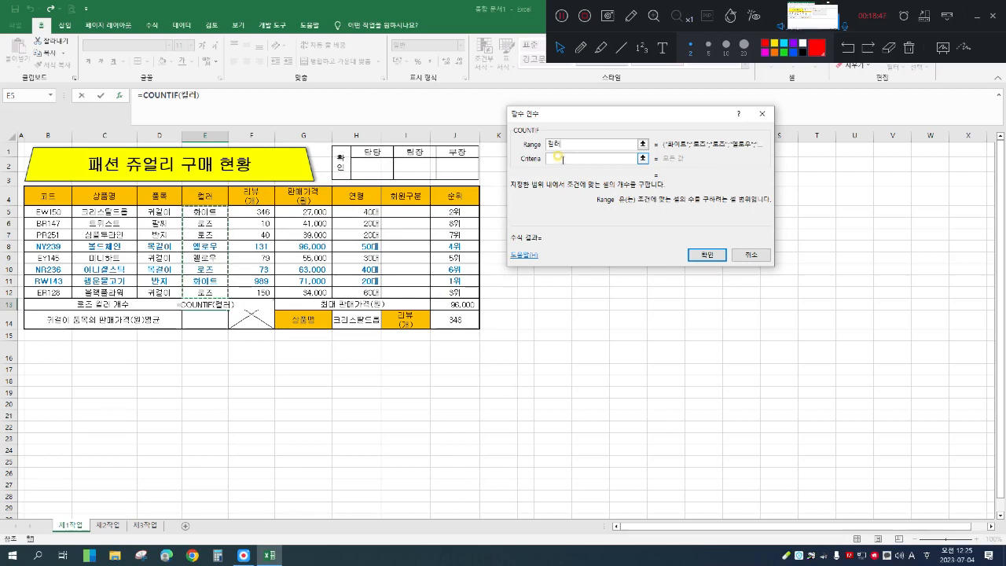
{"action": "left_click", "coordinate": [554, 157]}
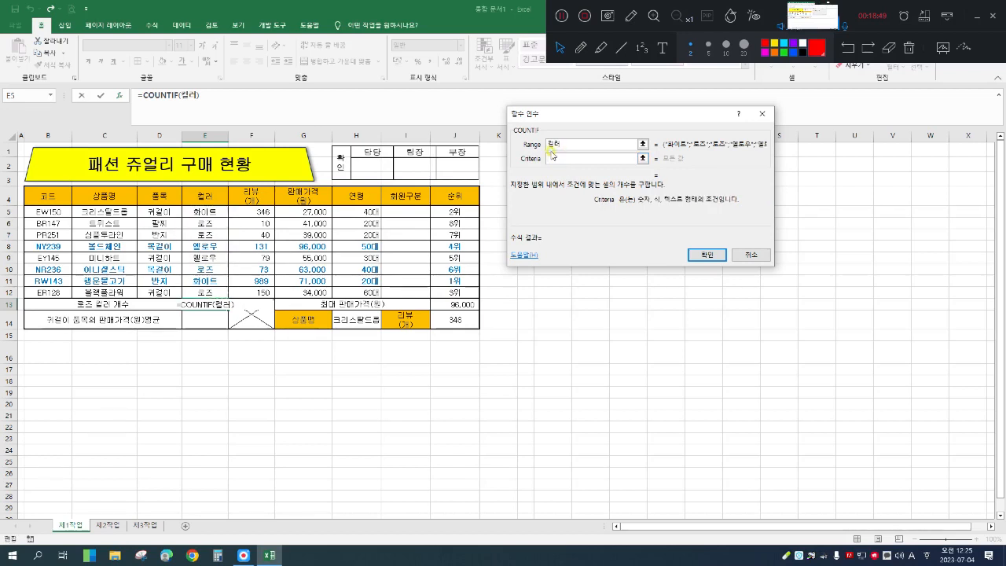
{"action": "type", "text": "FH"}
{"action": "key", "text": "BackSpace"}
{"action": "key", "text": "BackSpace"}
{"action": "key", "text": "Hangul"}
{"action": "type", "text": "로즈"}
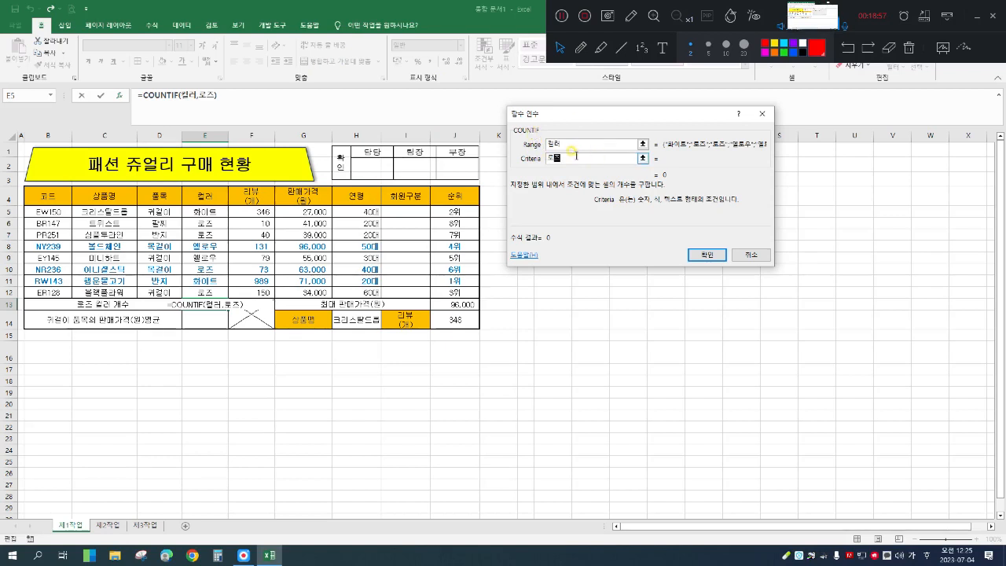
{"action": "left_click", "coordinate": [585, 144]}
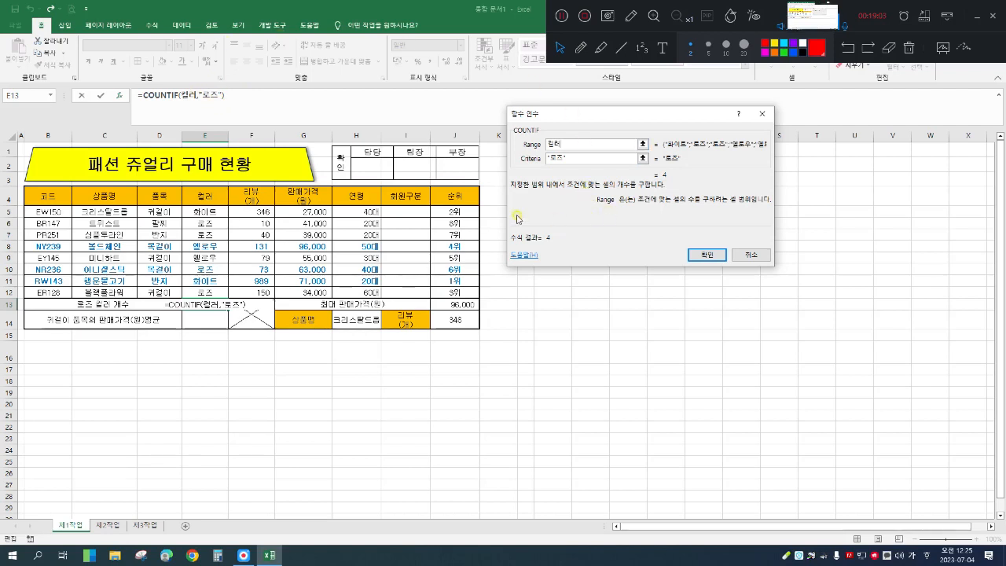
{"action": "left_click", "coordinate": [707, 256]}
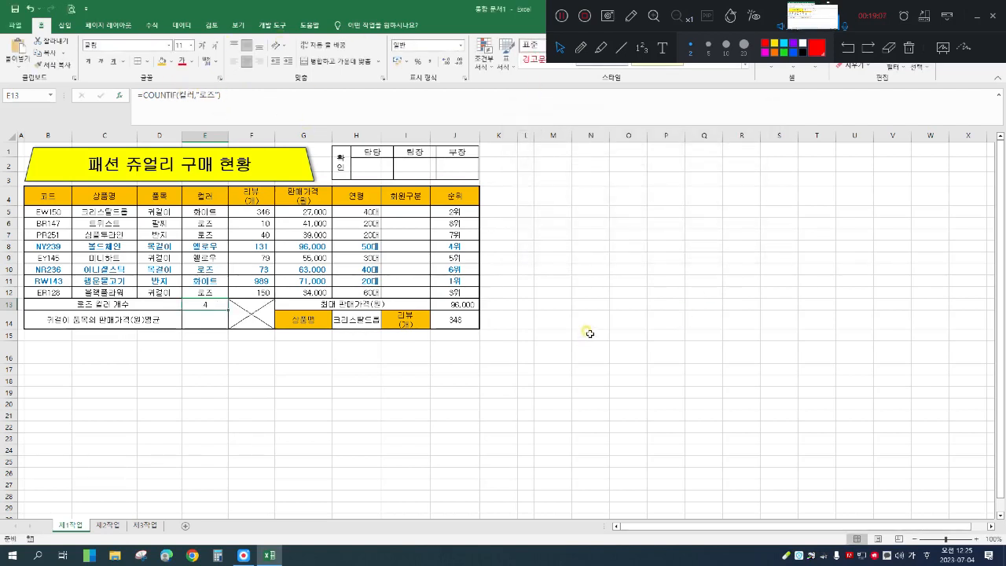
{"action": "double_click", "coordinate": [591, 234]}
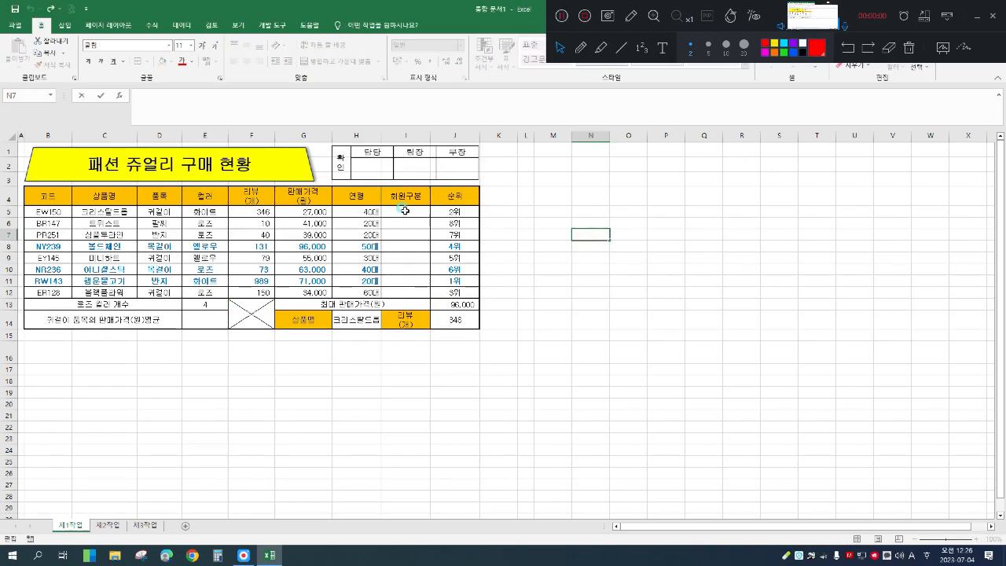
Start a formula in I5 with an IF function containing a nested MID function
{"action": "left_click", "coordinate": [404, 211]}
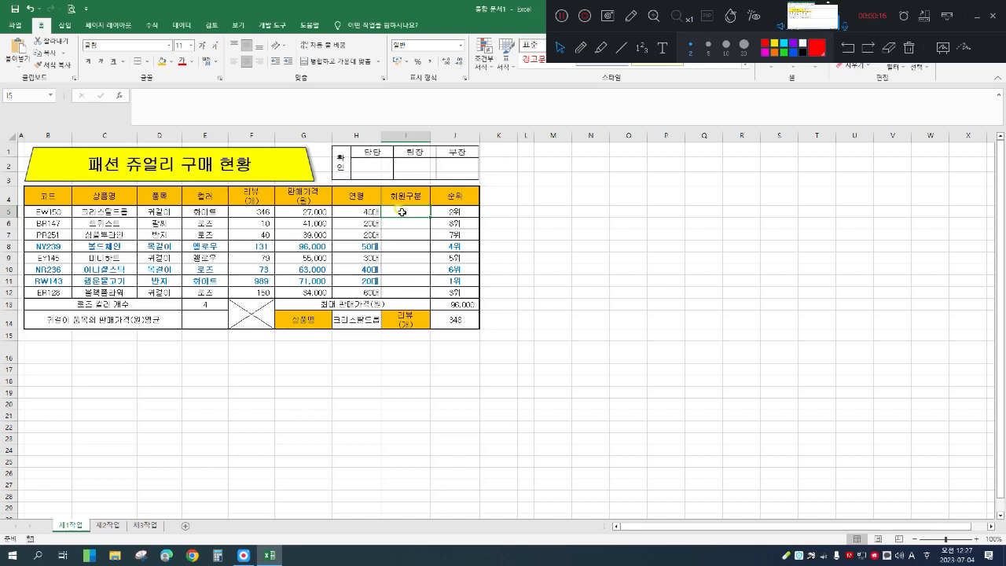
{"action": "left_click", "coordinate": [273, 110]}
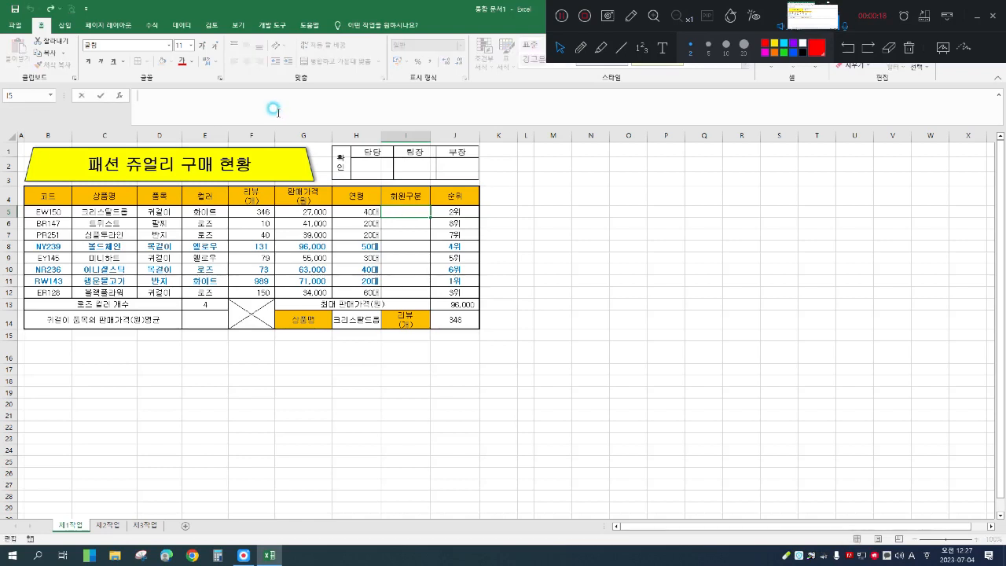
{"action": "type", "text": "="}
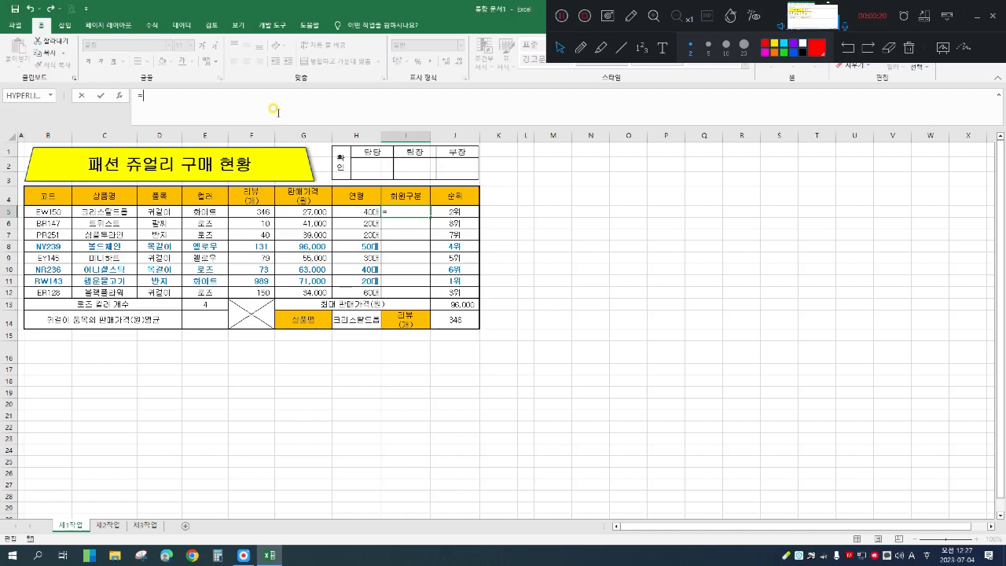
{"action": "type", "text": "IF"}
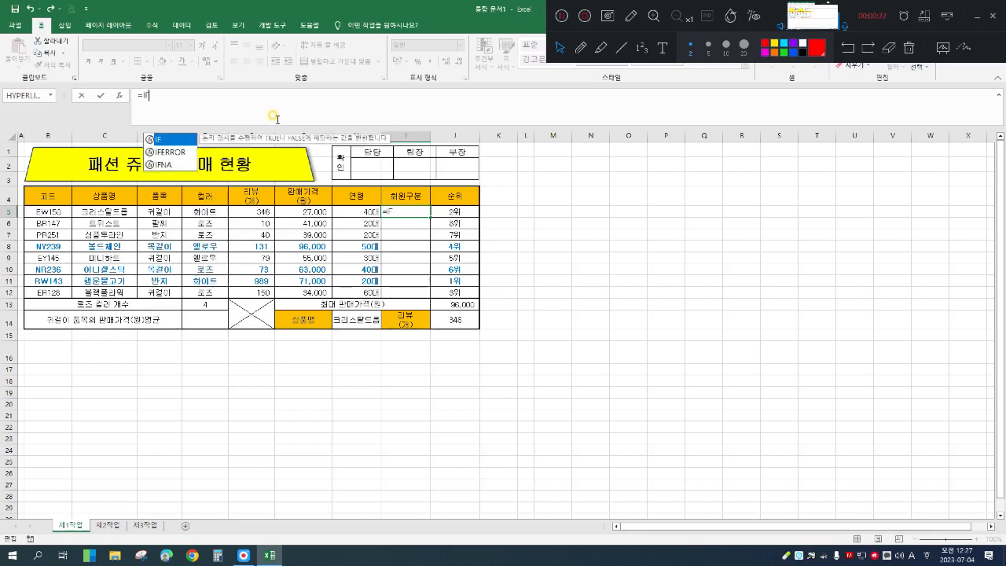
{"action": "double_click", "coordinate": [181, 140]}
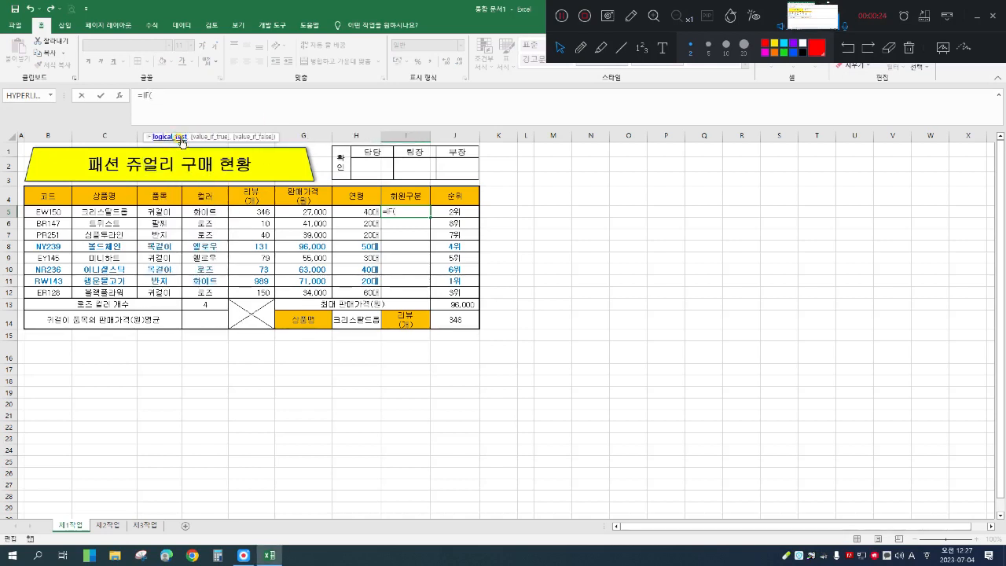
{"action": "type", "text": "MI"}
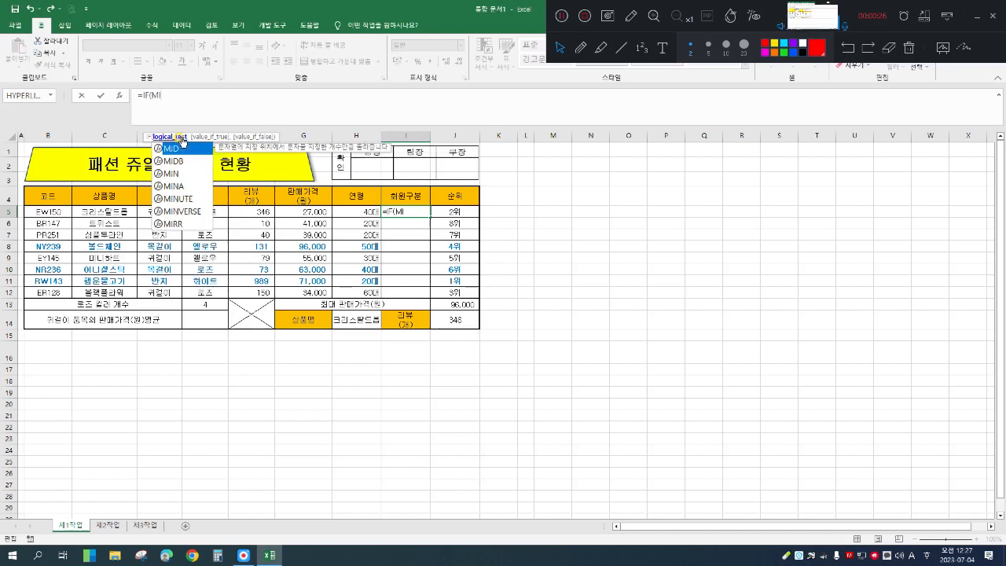
{"action": "type", "text": "D"}
{"action": "double_click", "coordinate": [173, 147]}
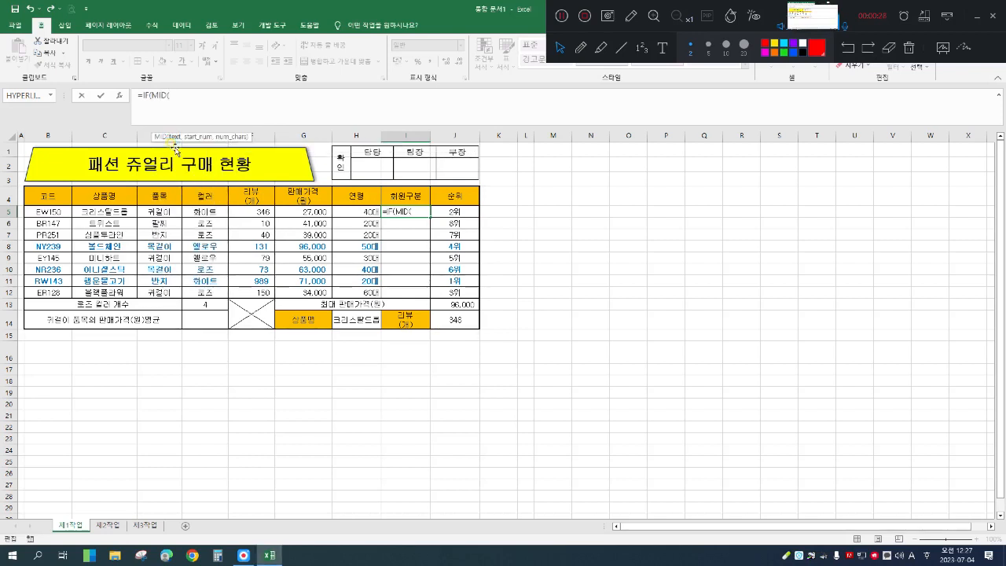
Set the nested MID arguments to text B5, start number 3 and 1 character
{"action": "left_click", "coordinate": [118, 95]}
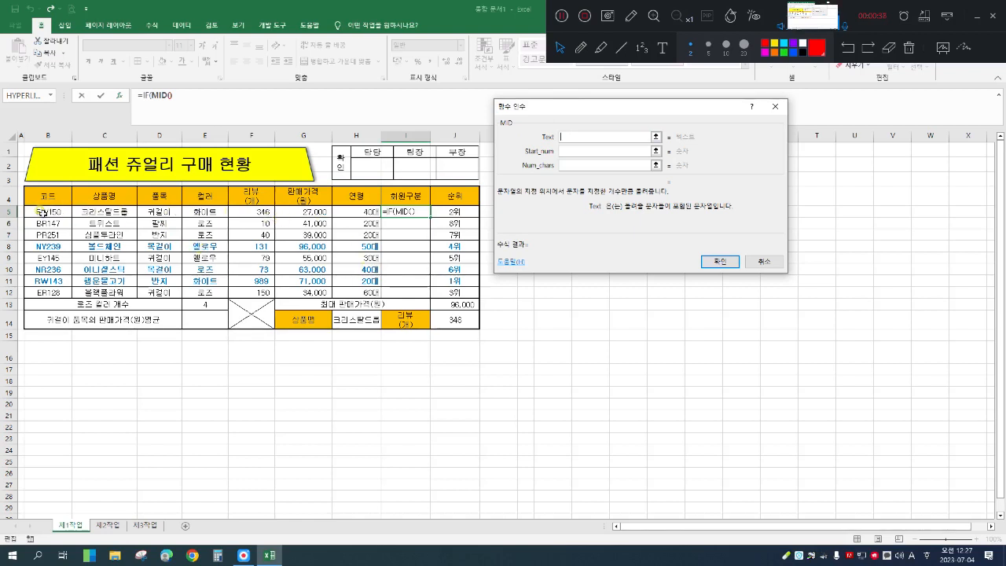
{"action": "left_click", "coordinate": [45, 210]}
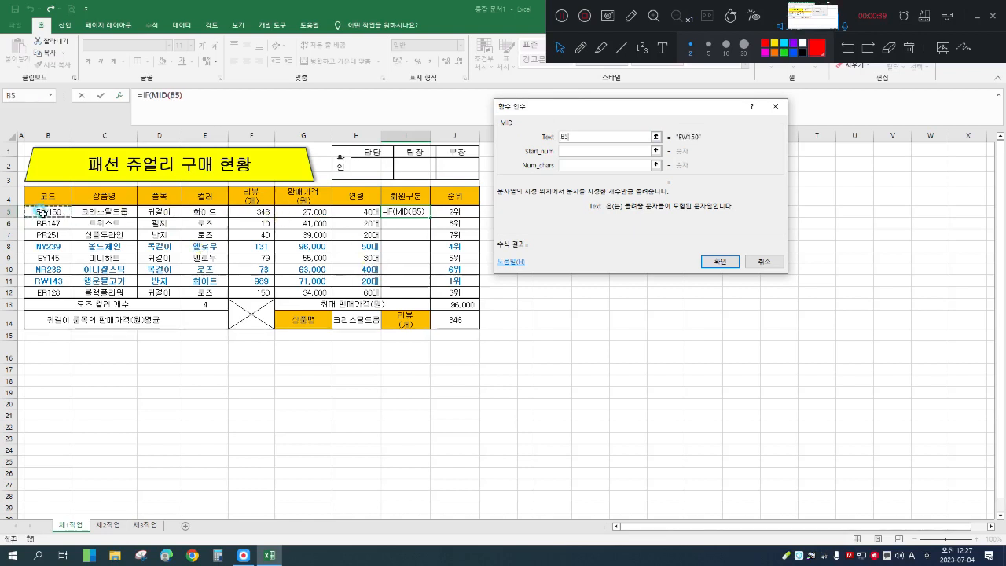
{"action": "left_click", "coordinate": [572, 151]}
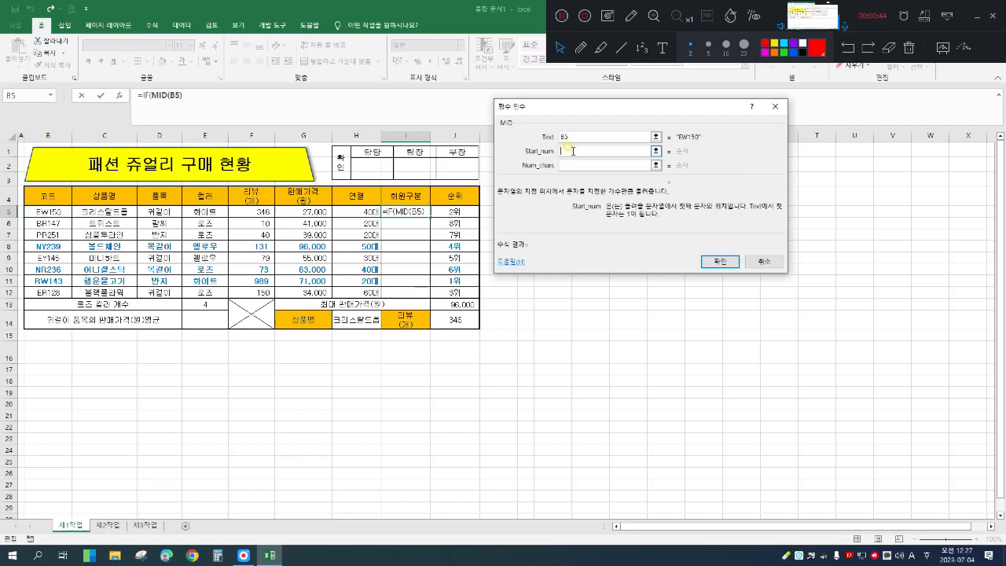
{"action": "type", "text": "3"}
{"action": "left_click", "coordinate": [566, 166]}
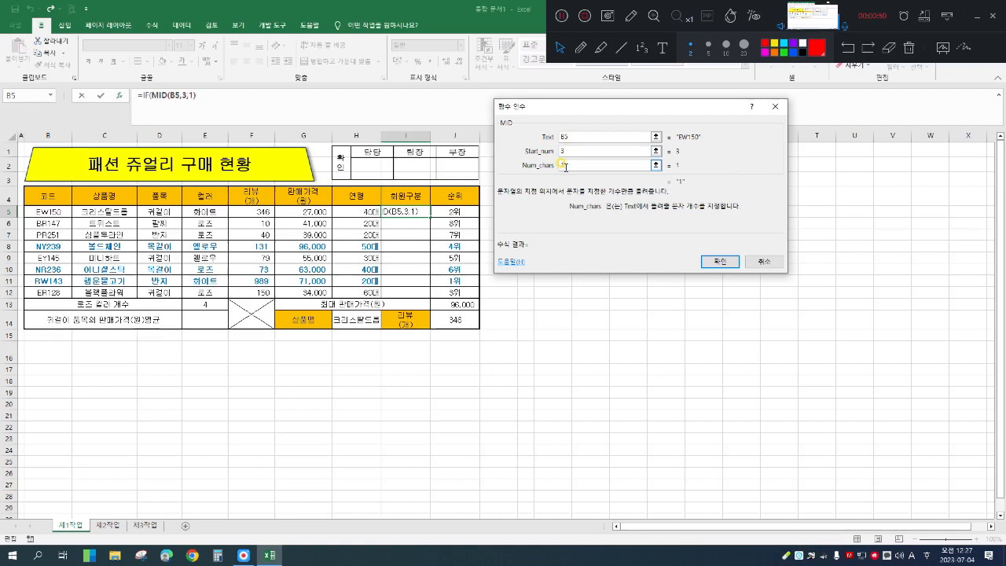
{"action": "type", "text": "1"}
Complete the IF logical test as MID(B5,3,1)="1"
{"action": "left_click", "coordinate": [143, 95]}
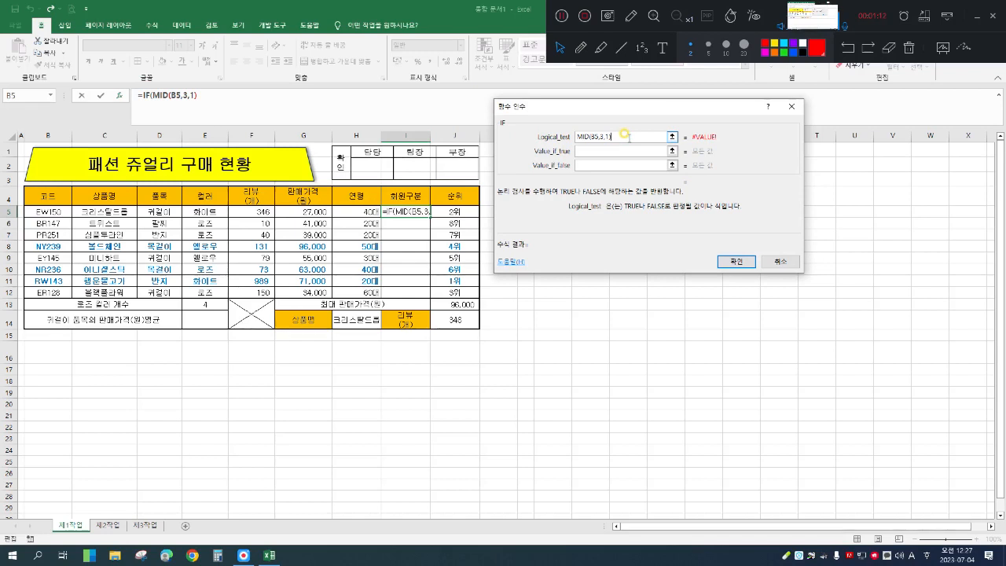
{"action": "type", "text": "="}
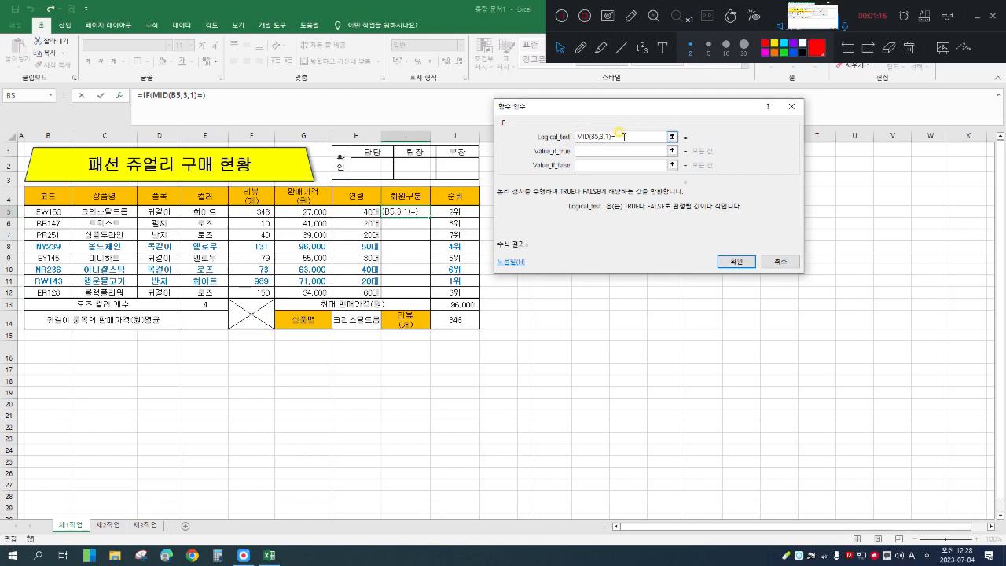
{"action": "type", "text": "\"1\"\""}
Set the IF results to "회원" when true and "비회원" when false, and complete the formula in I5
{"action": "left_click", "coordinate": [588, 151]}
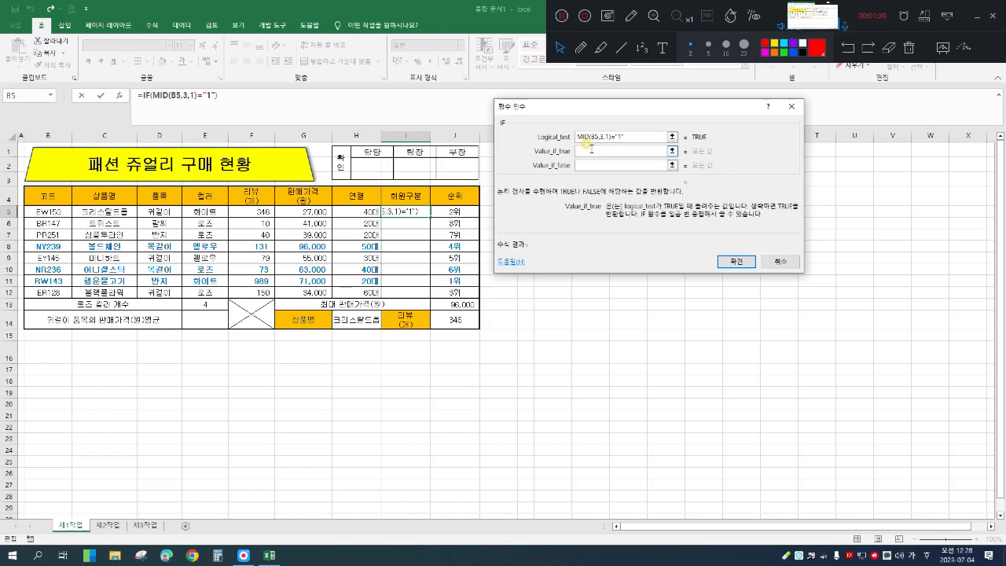
{"action": "type", "text": "회원"}
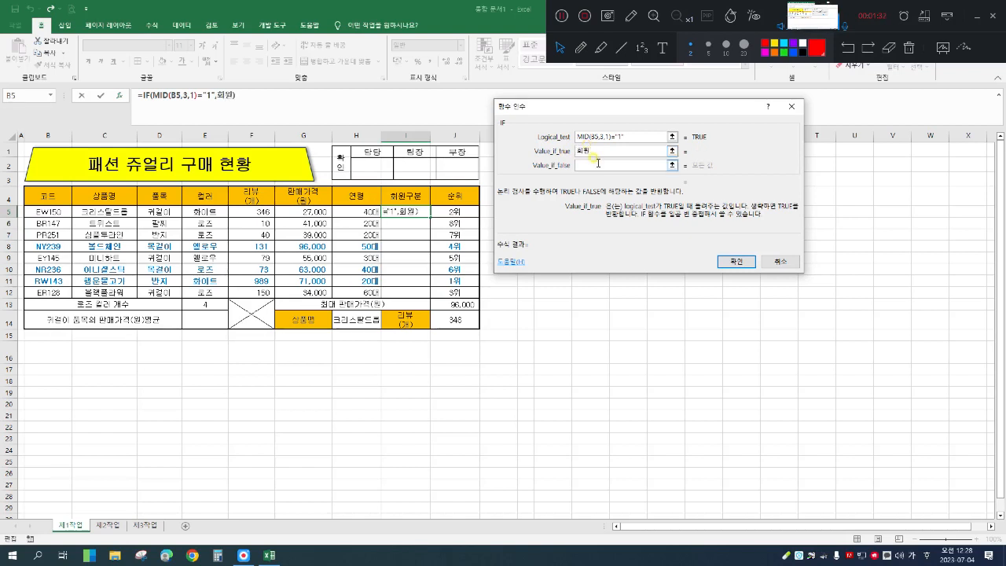
{"action": "left_click", "coordinate": [598, 164]}
{"action": "type", "text": "비"}
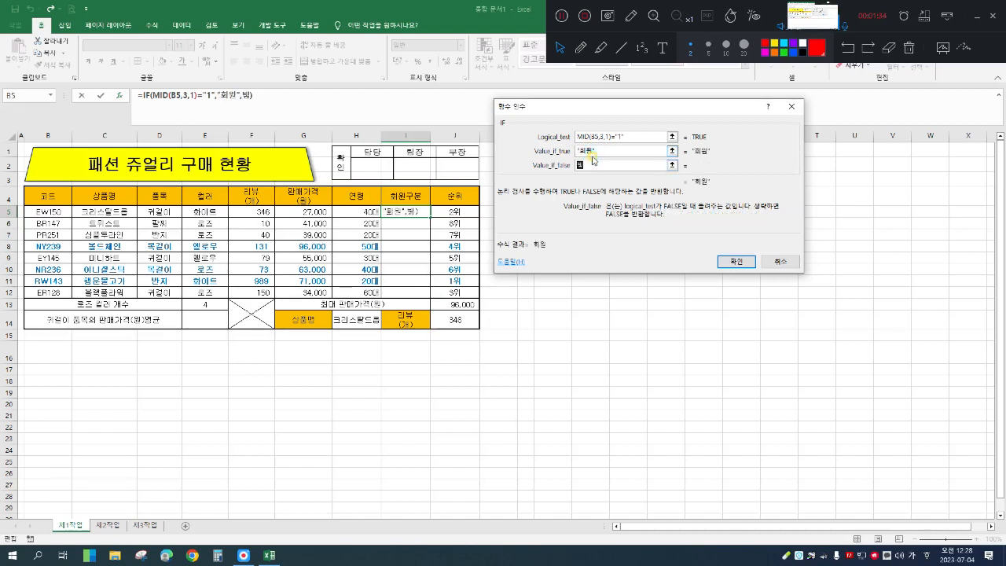
{"action": "type", "text": "회원"}
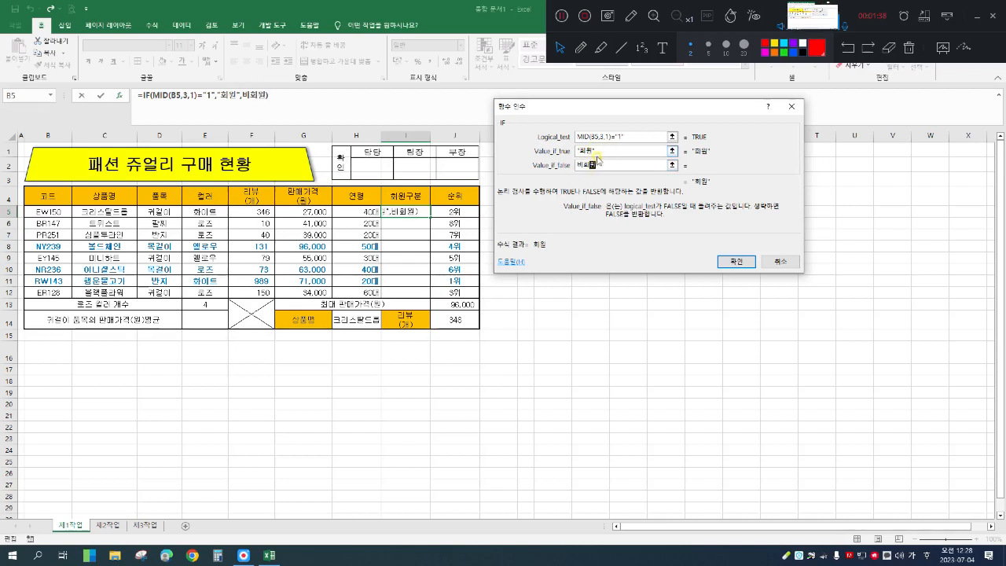
{"action": "left_click", "coordinate": [610, 151]}
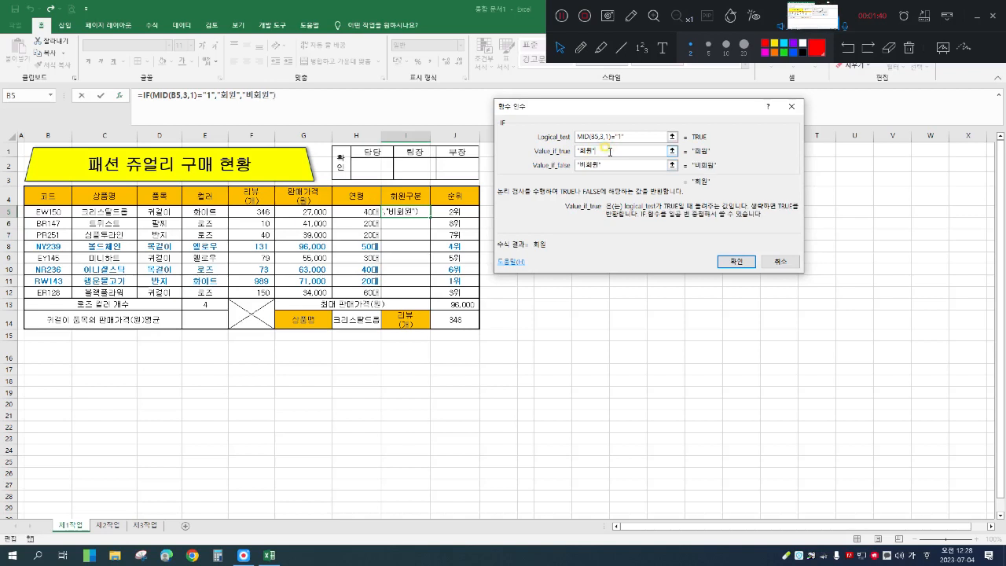
{"action": "left_click", "coordinate": [725, 262]}
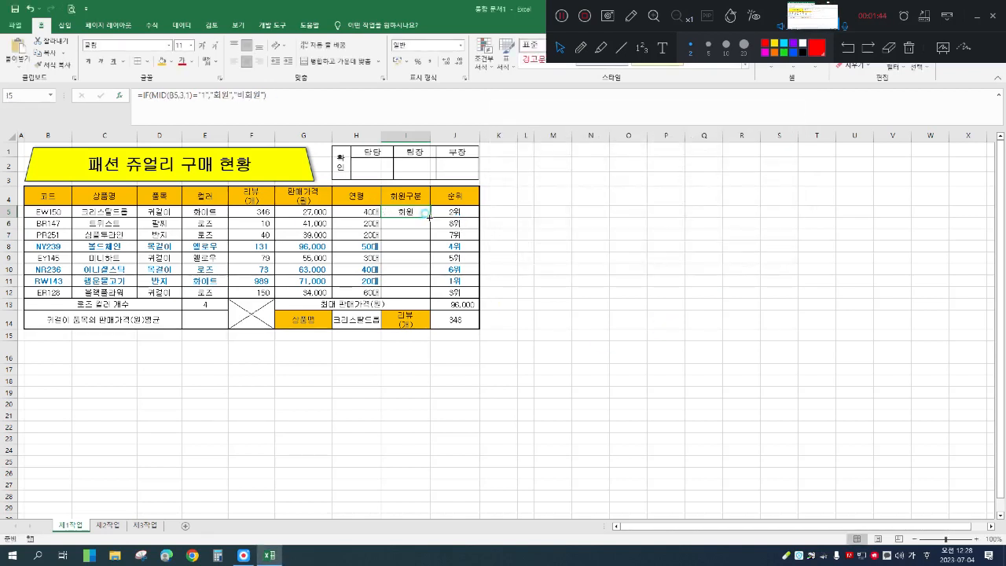
Fill the 회원구분 formula from I5 down to I12 without formatting
{"action": "left_click_drag", "start_coordinate": [426, 216], "coordinate": [427, 298]}
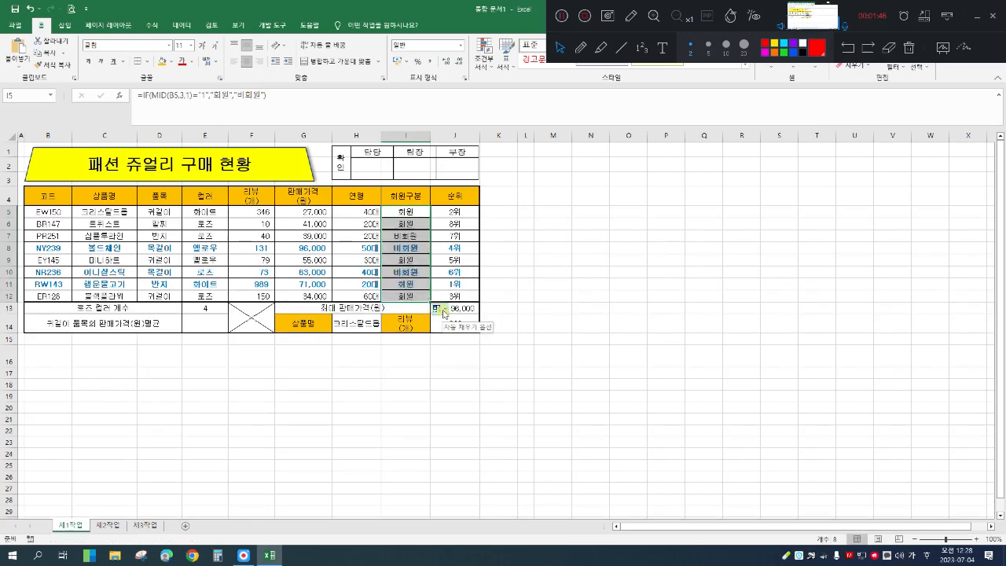
{"action": "left_click", "coordinate": [445, 311]}
{"action": "left_click", "coordinate": [474, 351]}
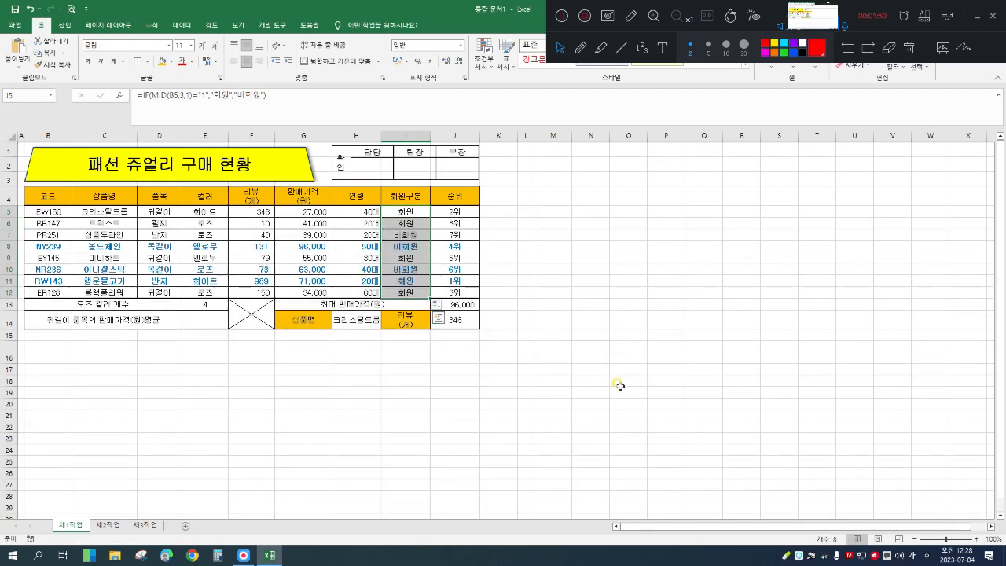
Start a formula in E14 with a ROUND function containing a nested DAVERAGE function
{"action": "left_click", "coordinate": [210, 321]}
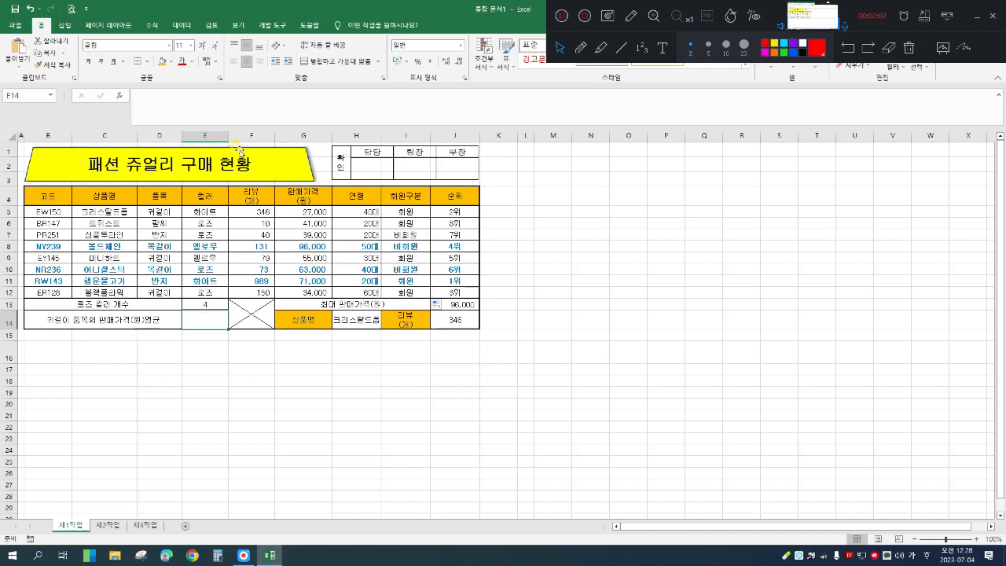
{"action": "left_click", "coordinate": [232, 114]}
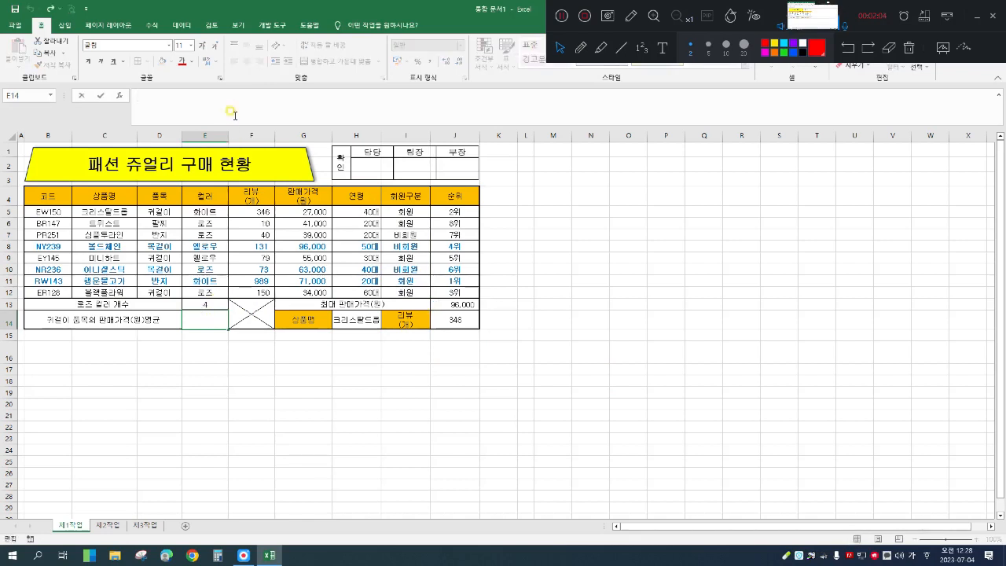
{"action": "type", "text": "="}
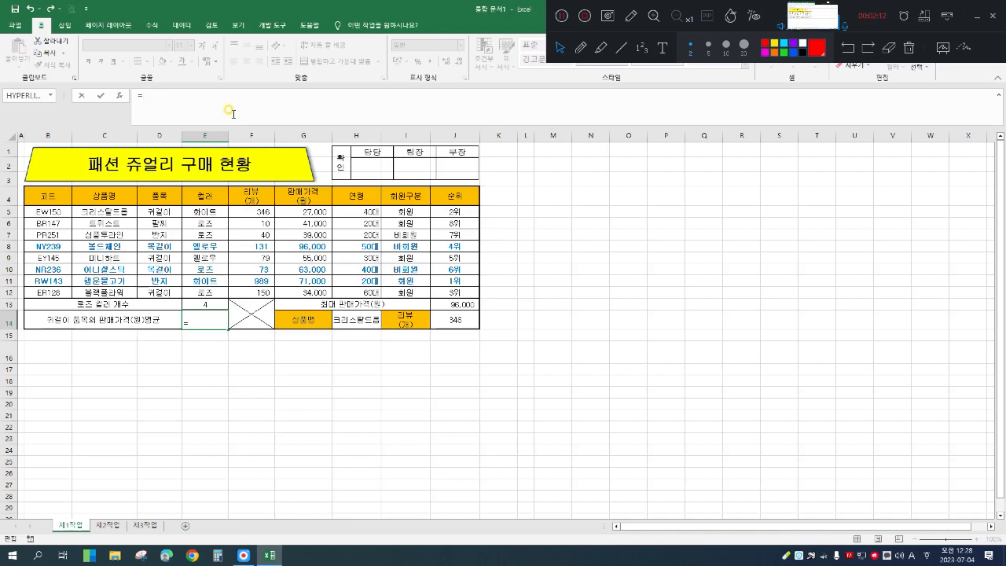
{"action": "type", "text": "ROU"}
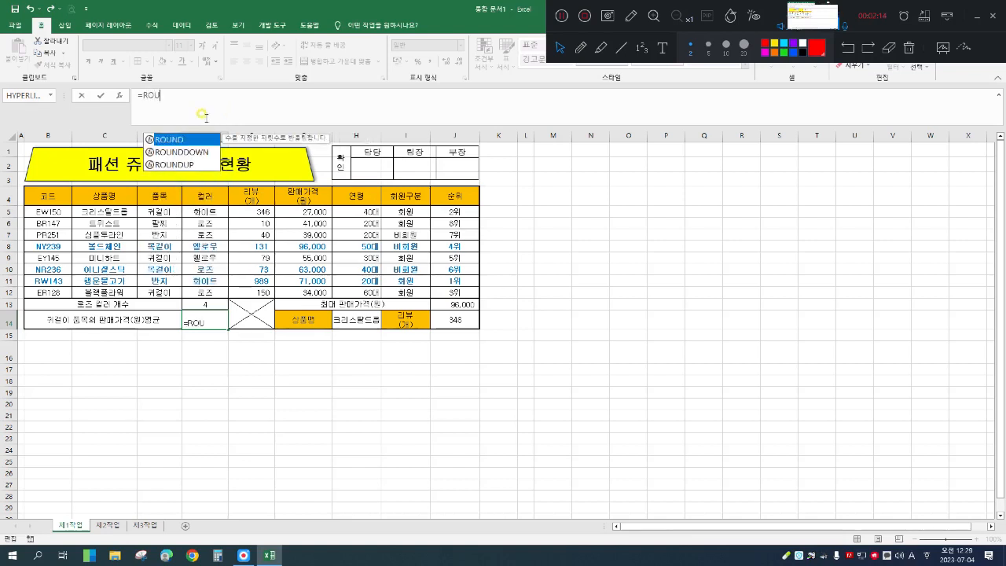
{"action": "double_click", "coordinate": [180, 139]}
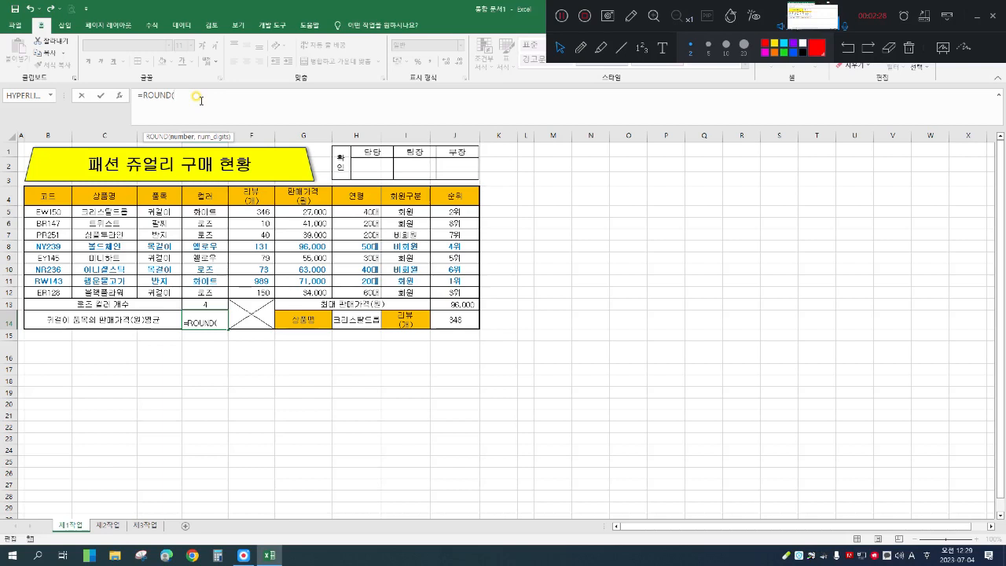
{"action": "type", "text": "DAV"}
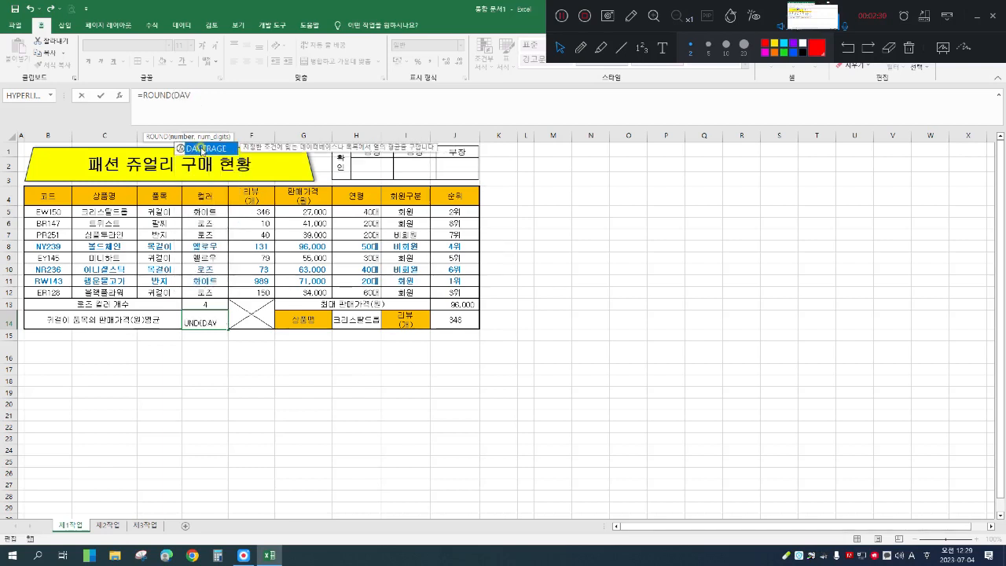
{"action": "double_click", "coordinate": [202, 149]}
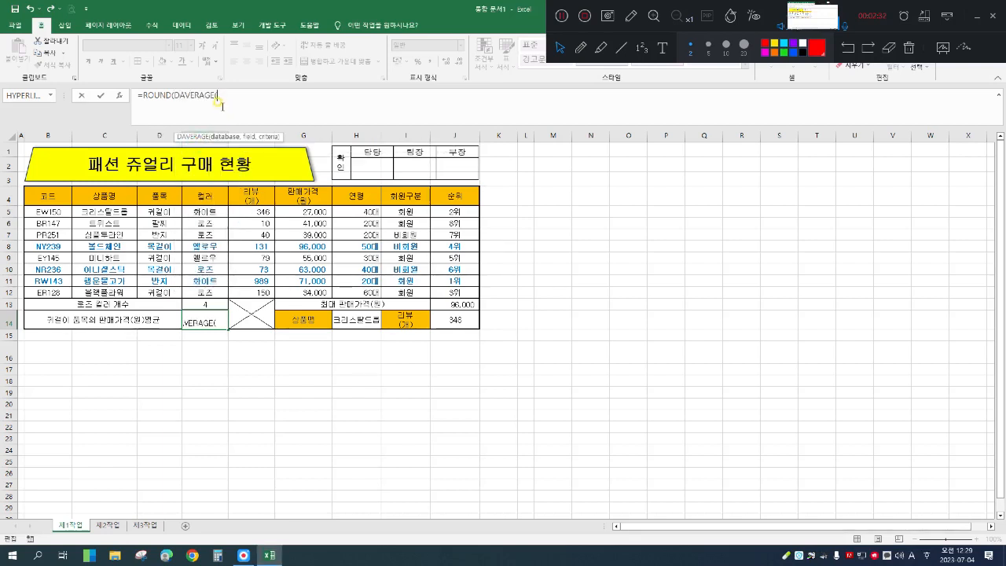
Set the DAVERAGE database to the table range B4:J12 including its headers
{"action": "left_click", "coordinate": [120, 95]}
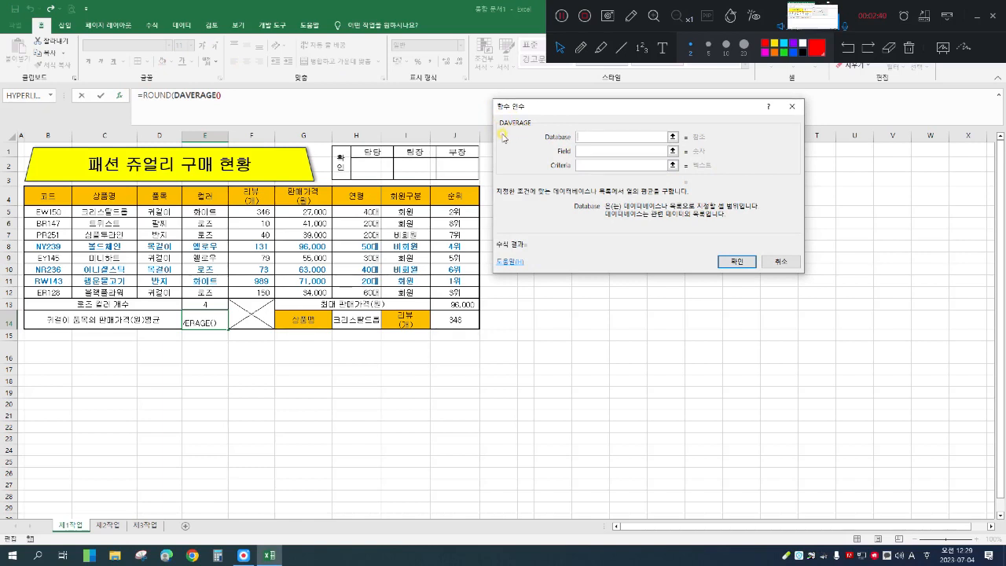
{"action": "left_click", "coordinate": [592, 138]}
{"action": "left_click_drag", "start_coordinate": [53, 196], "coordinate": [440, 294]}
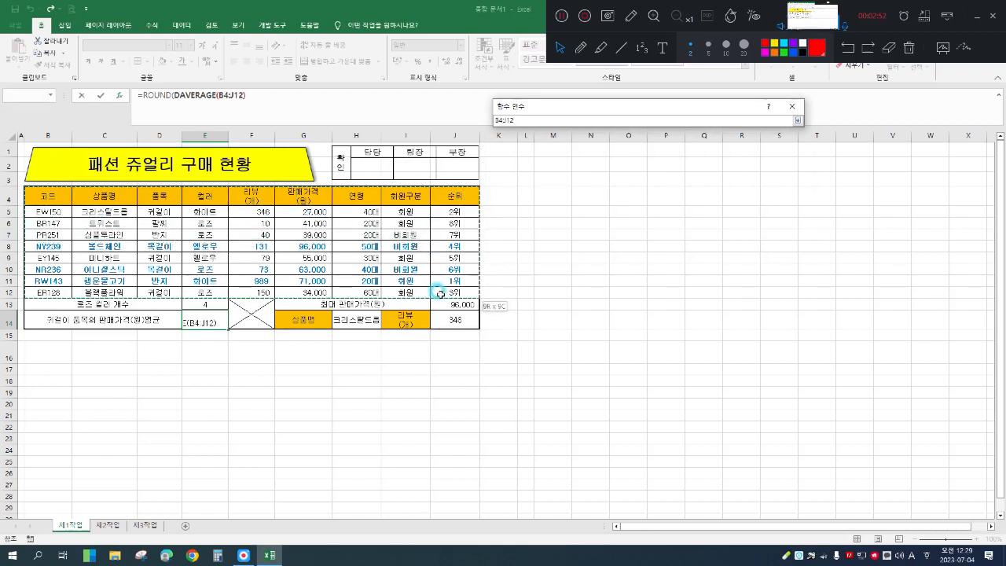
{"action": "left_click_drag", "start_coordinate": [440, 293], "coordinate": [440, 294]}
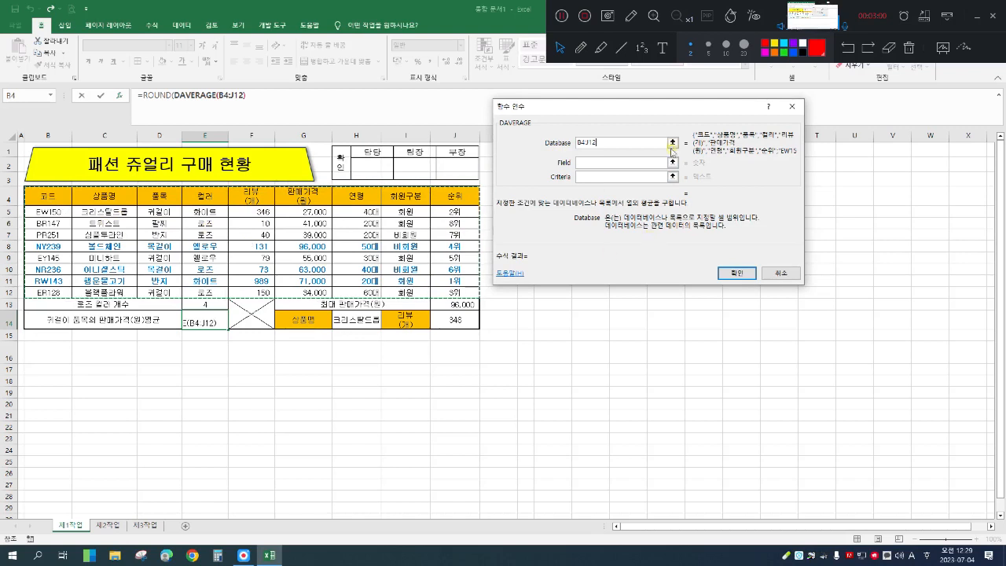
Set the DAVERAGE field to the 판매가격 header G4 and its criteria to D4:D5
{"action": "left_click", "coordinate": [591, 162]}
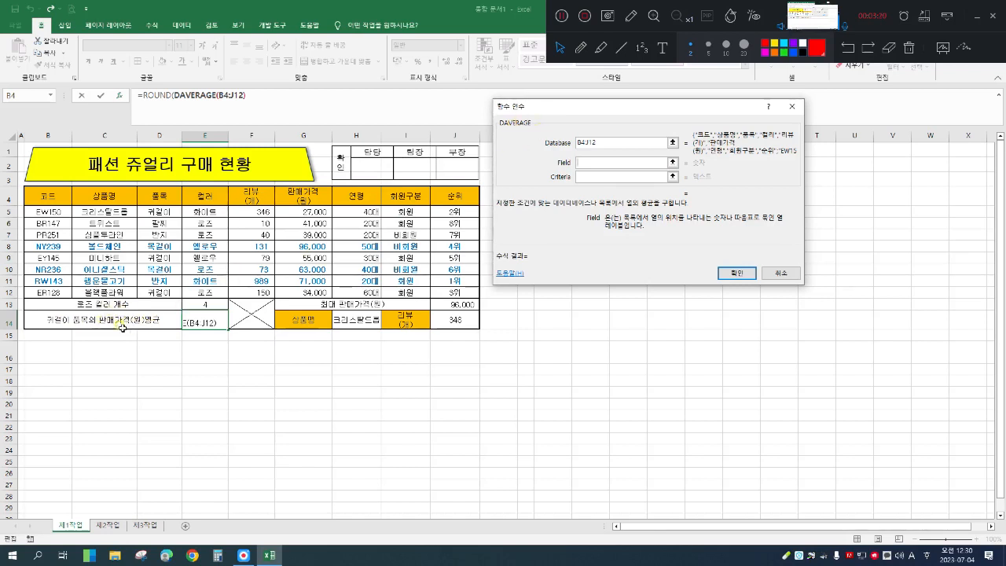
{"action": "left_click", "coordinate": [312, 193]}
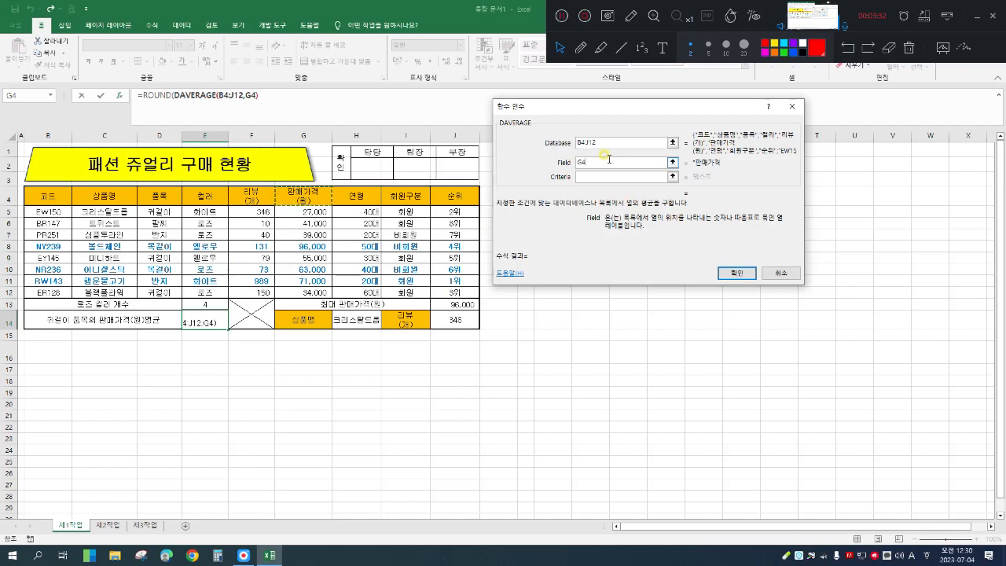
{"action": "left_click", "coordinate": [583, 176]}
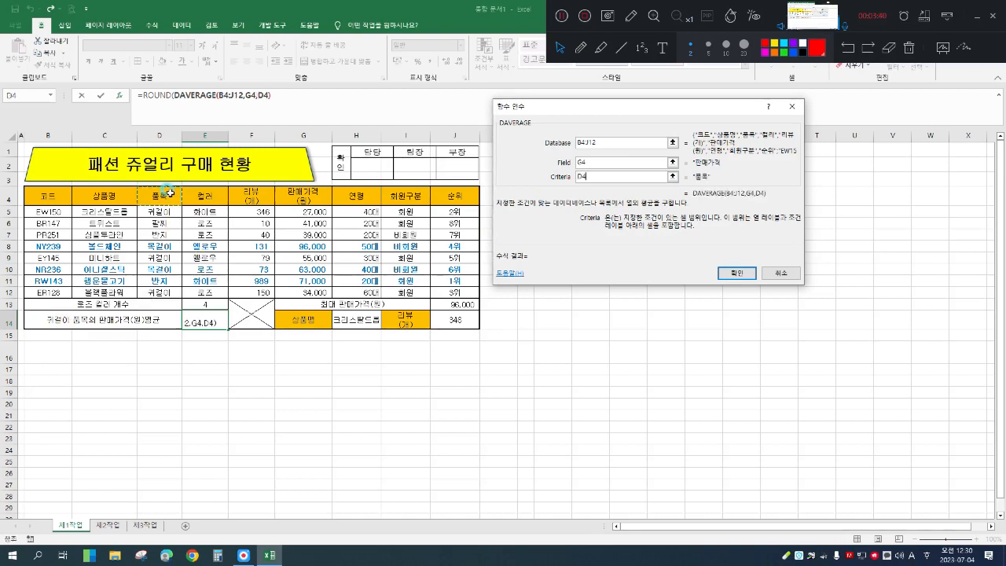
{"action": "left_click_drag", "start_coordinate": [170, 193], "coordinate": [171, 211]}
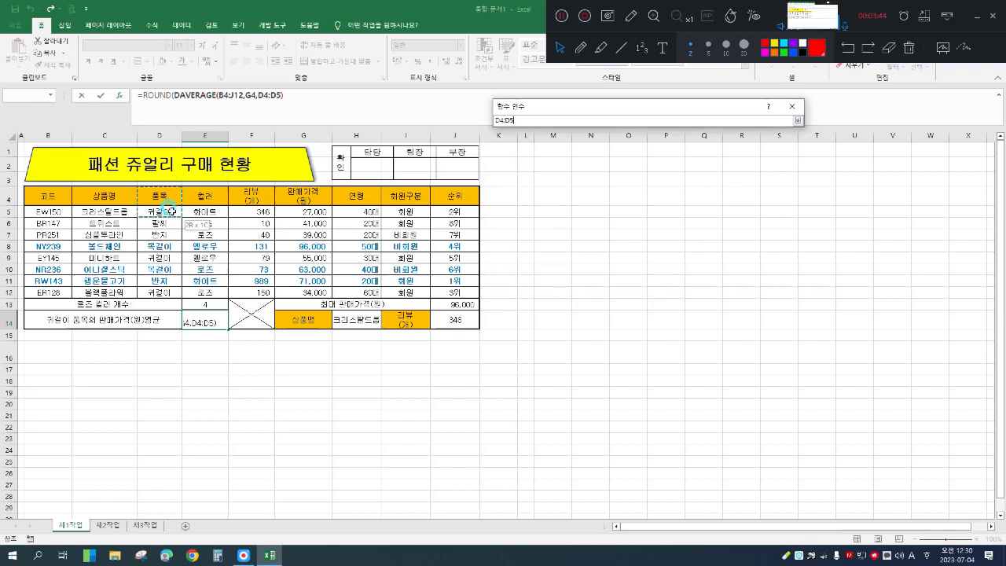
Complete the E14 formula by setting the Num_digits argument of ROUND to -3, and apply the comma style to the cell
{"action": "left_click_drag", "start_coordinate": [170, 211], "coordinate": [171, 210]}
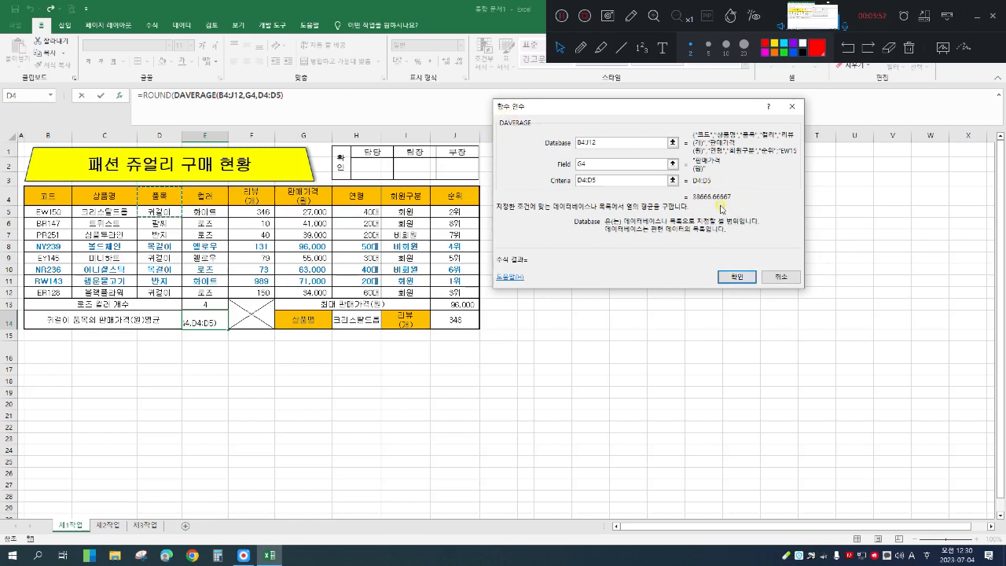
{"action": "left_click", "coordinate": [154, 96]}
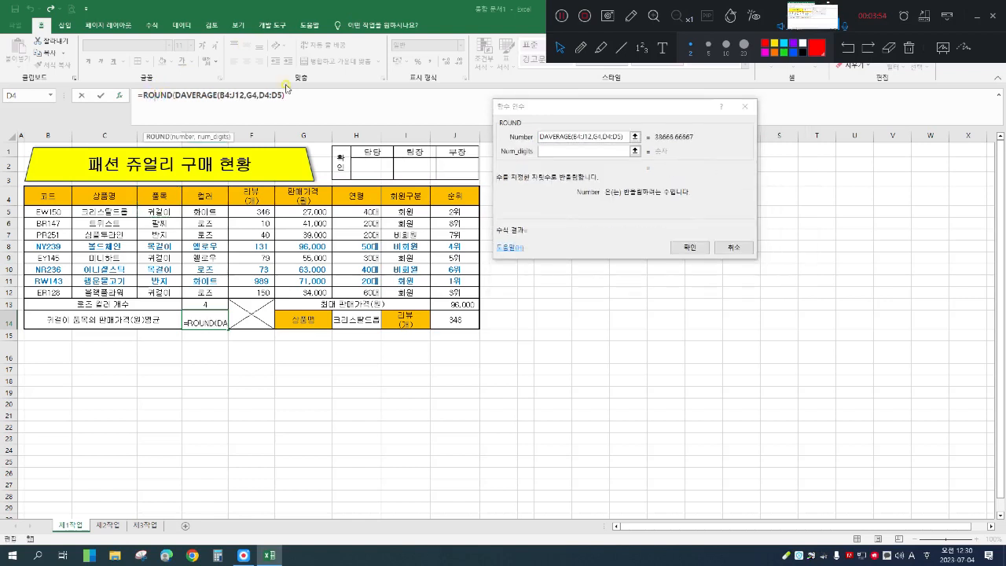
{"action": "left_click", "coordinate": [551, 150]}
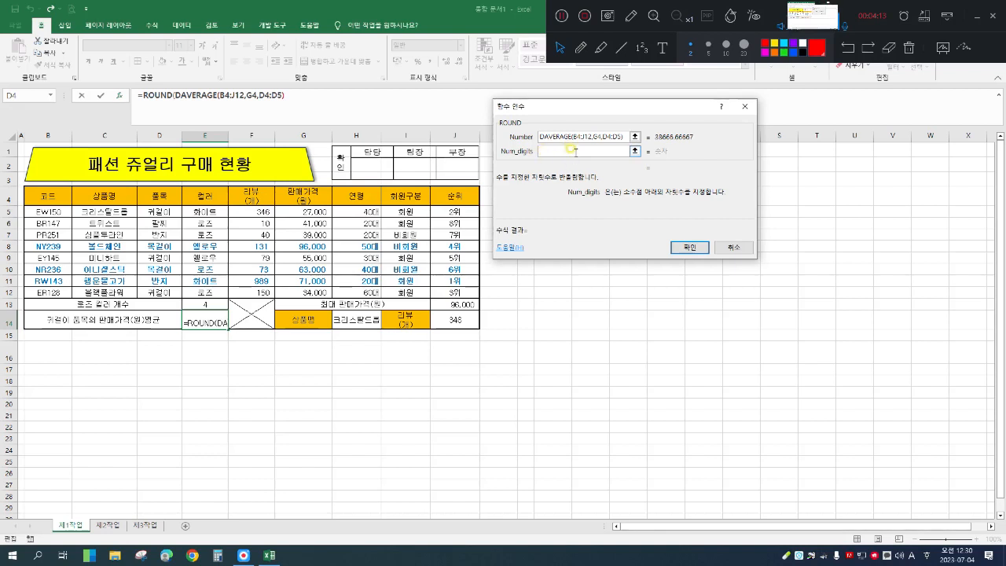
{"action": "type", "text": "-3"}
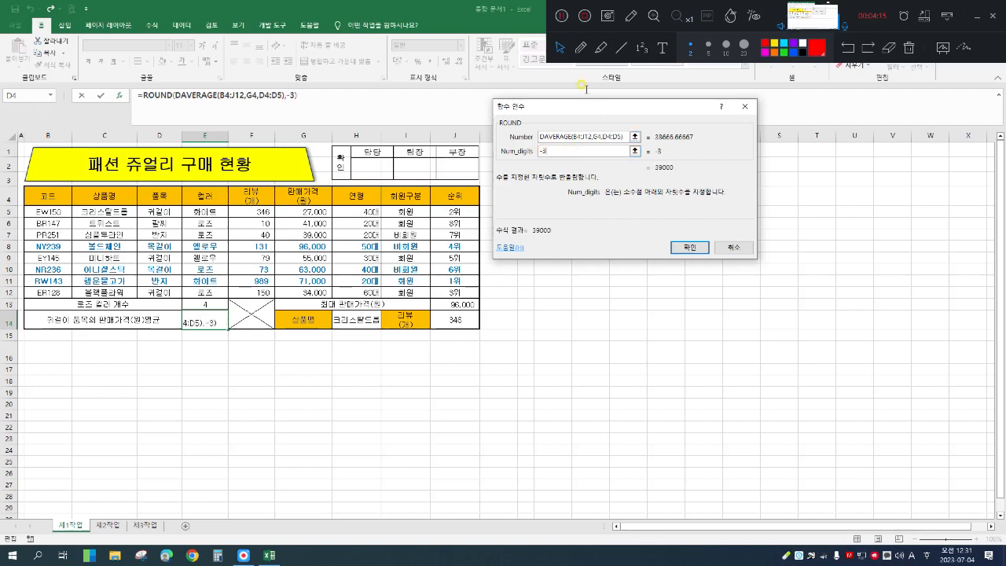
{"action": "left_click", "coordinate": [697, 247]}
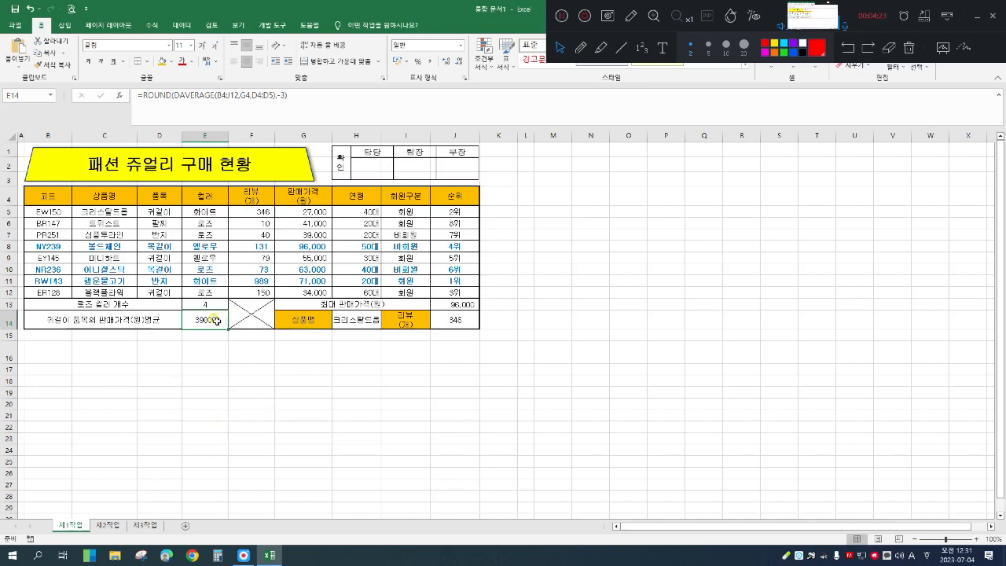
{"action": "left_click", "coordinate": [430, 62]}
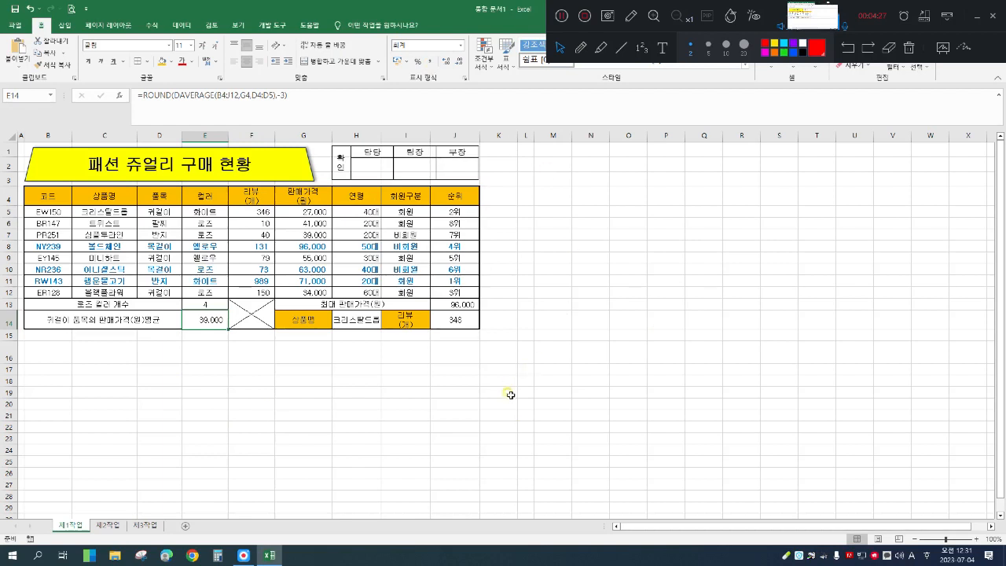